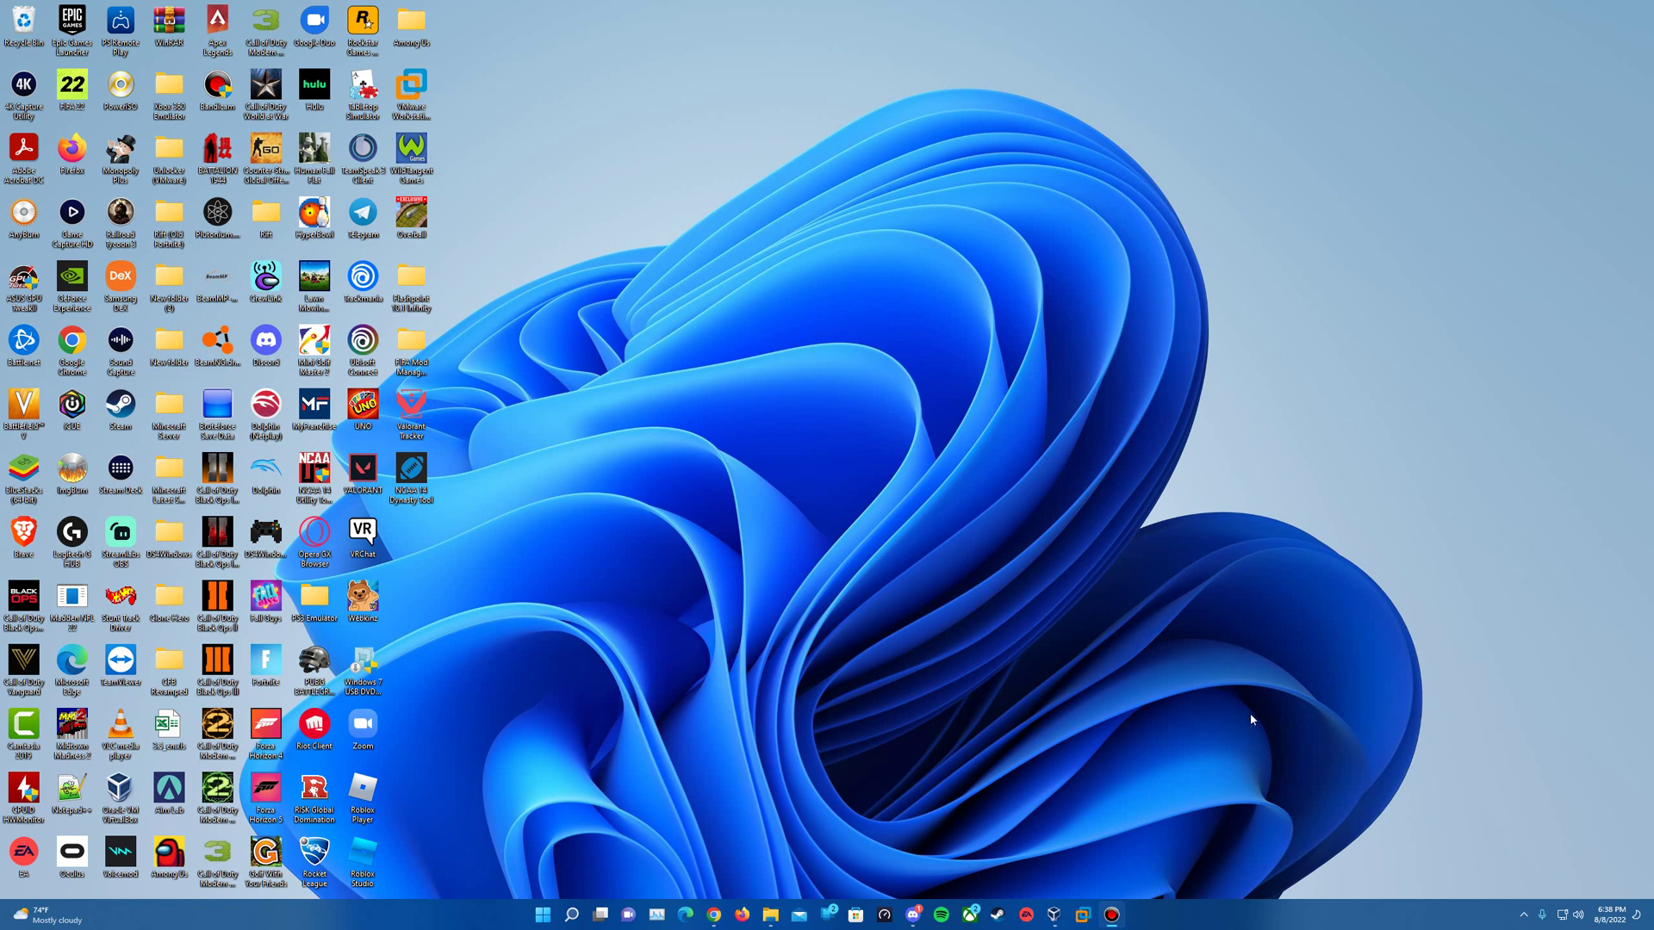
# Review the VirtualBox 6.1.36 platform packages and the Ubuntu 22.04 LTS desktop download page in the browser
pyautogui.click(711, 918)
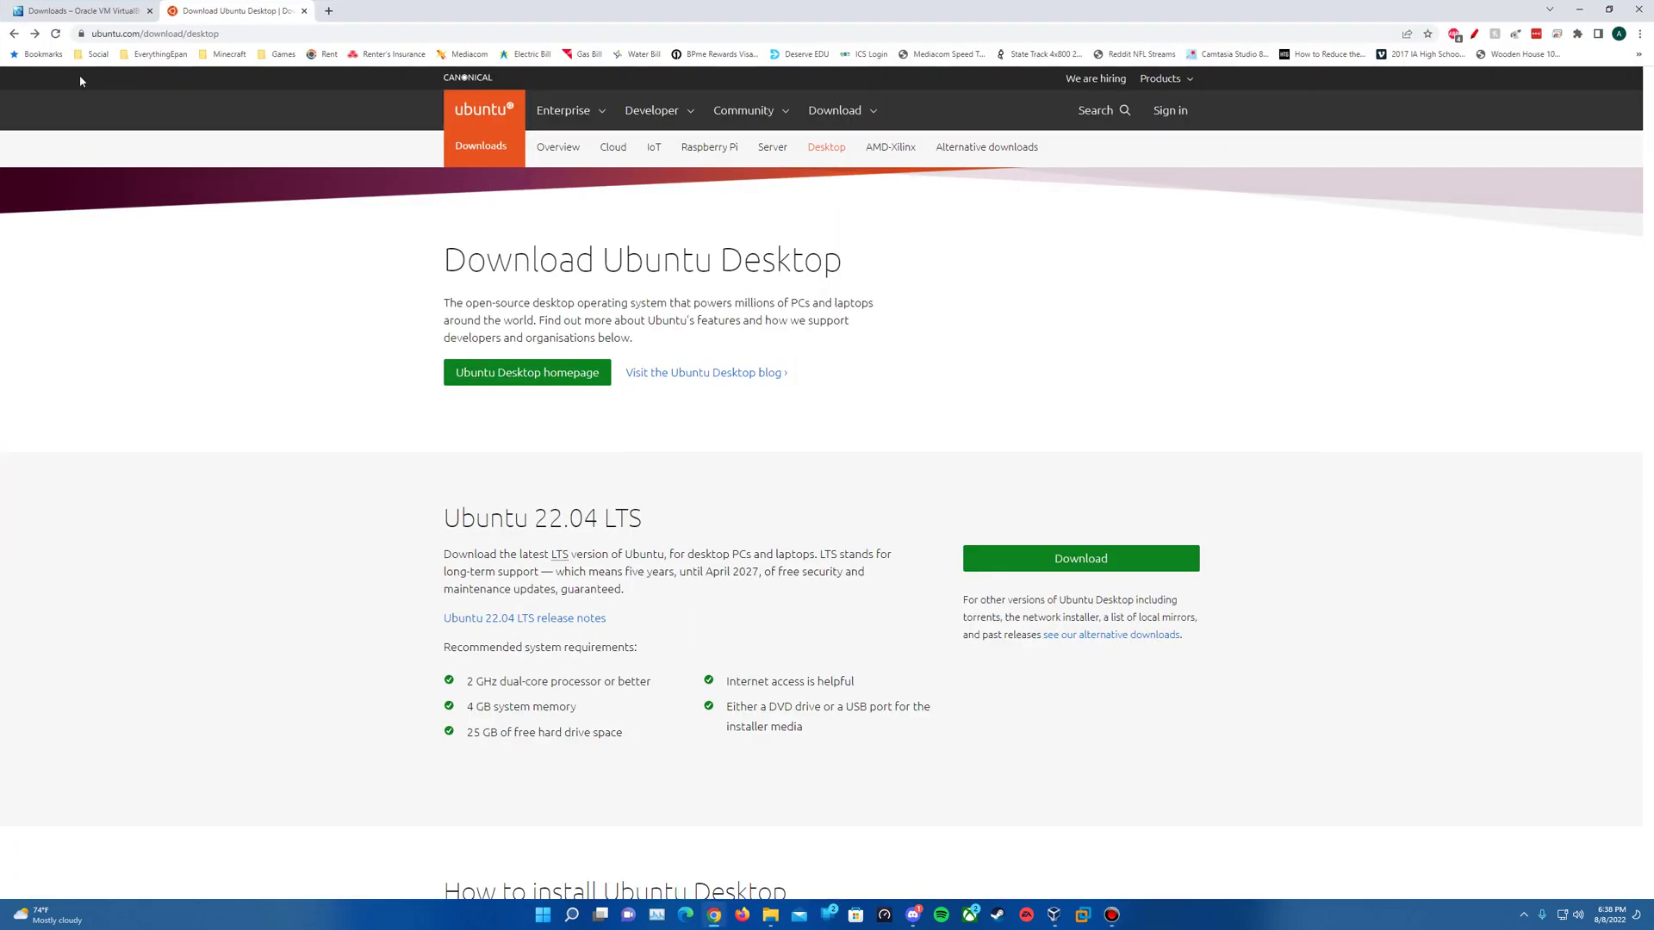
pyautogui.click(86, 10)
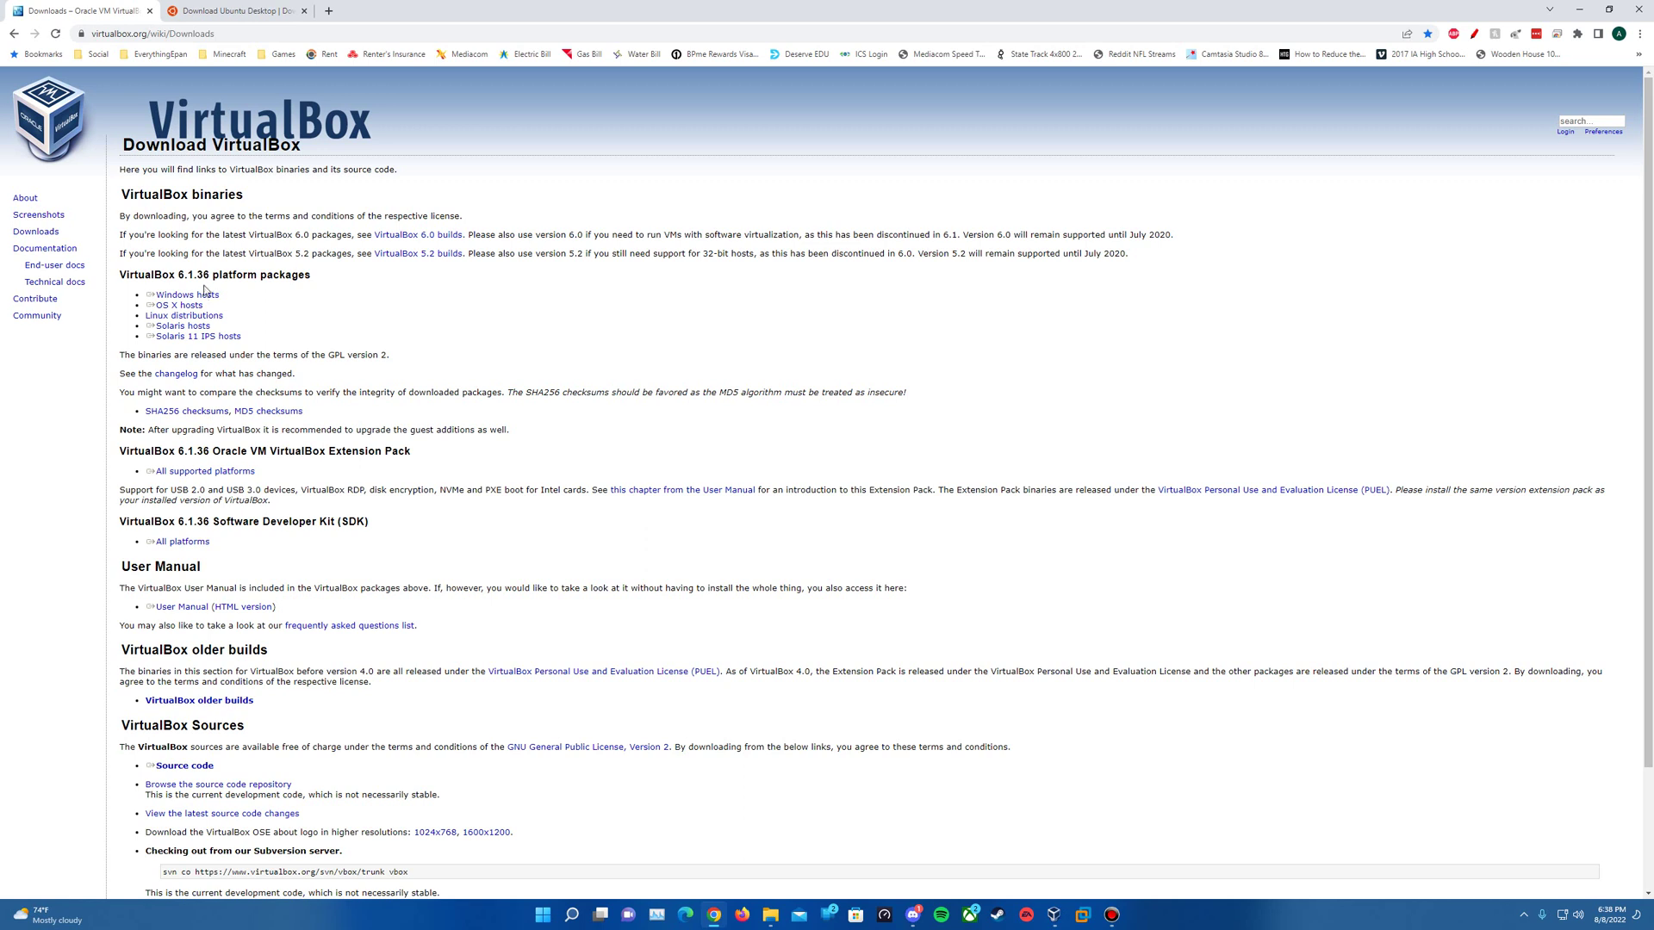
pyautogui.moveTo(197, 309); pyautogui.dragTo(199, 479)
pyautogui.click(249, 10)
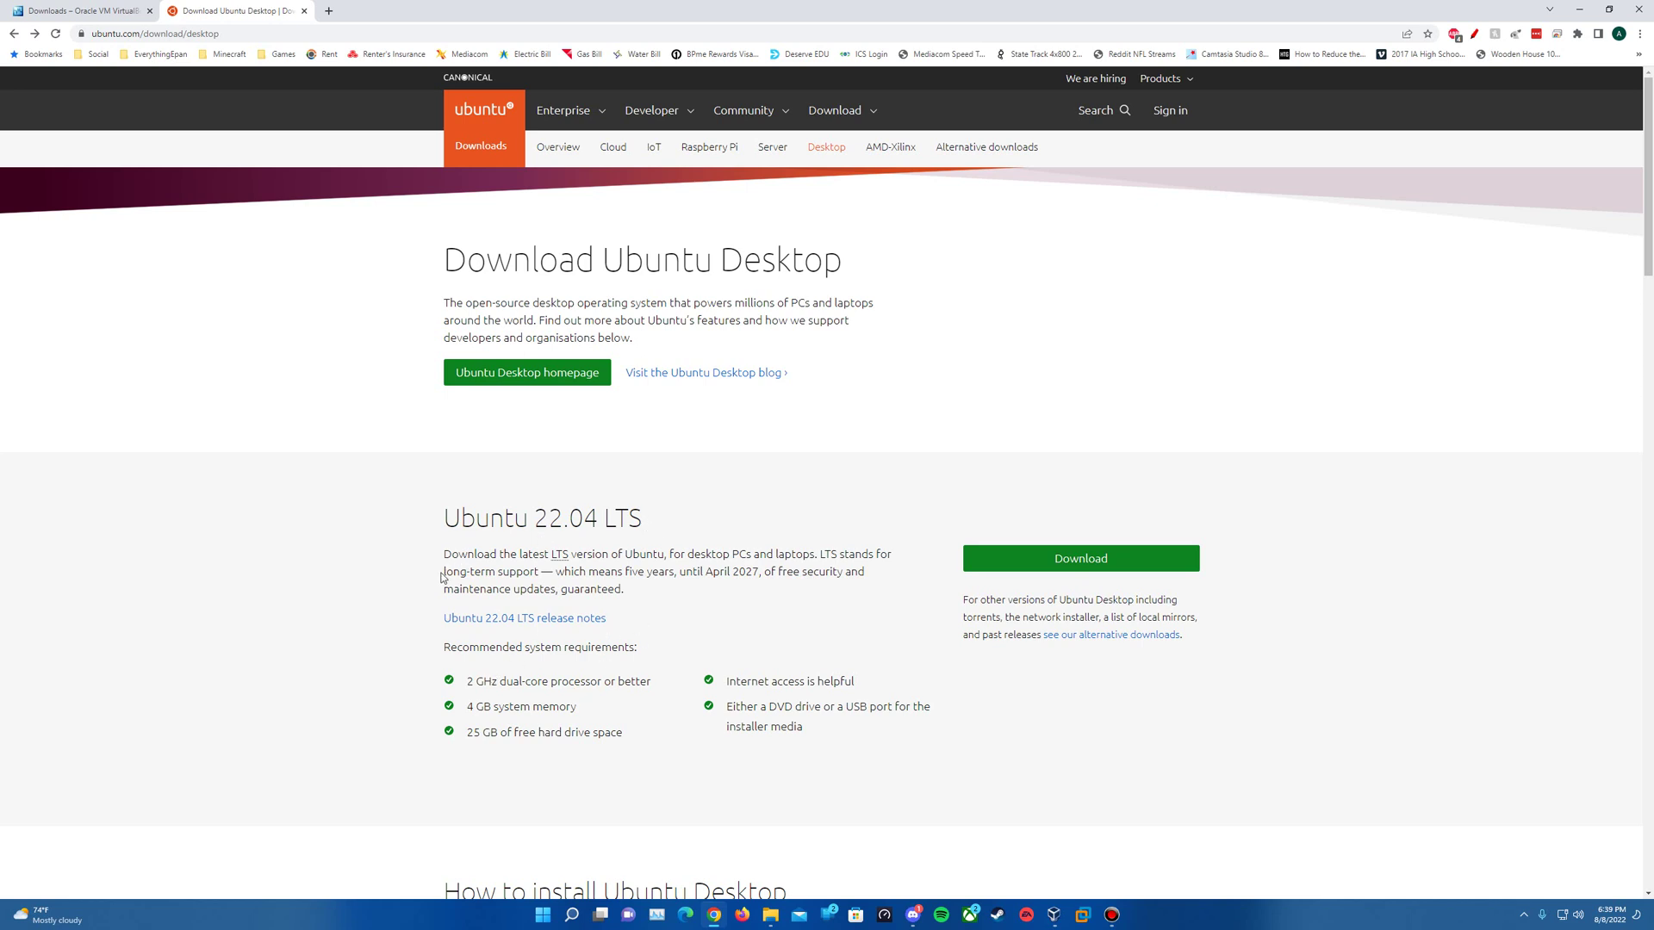
pyautogui.moveTo(443, 573); pyautogui.dragTo(540, 578)
pyautogui.click(541, 579)
pyautogui.click(1580, 17)
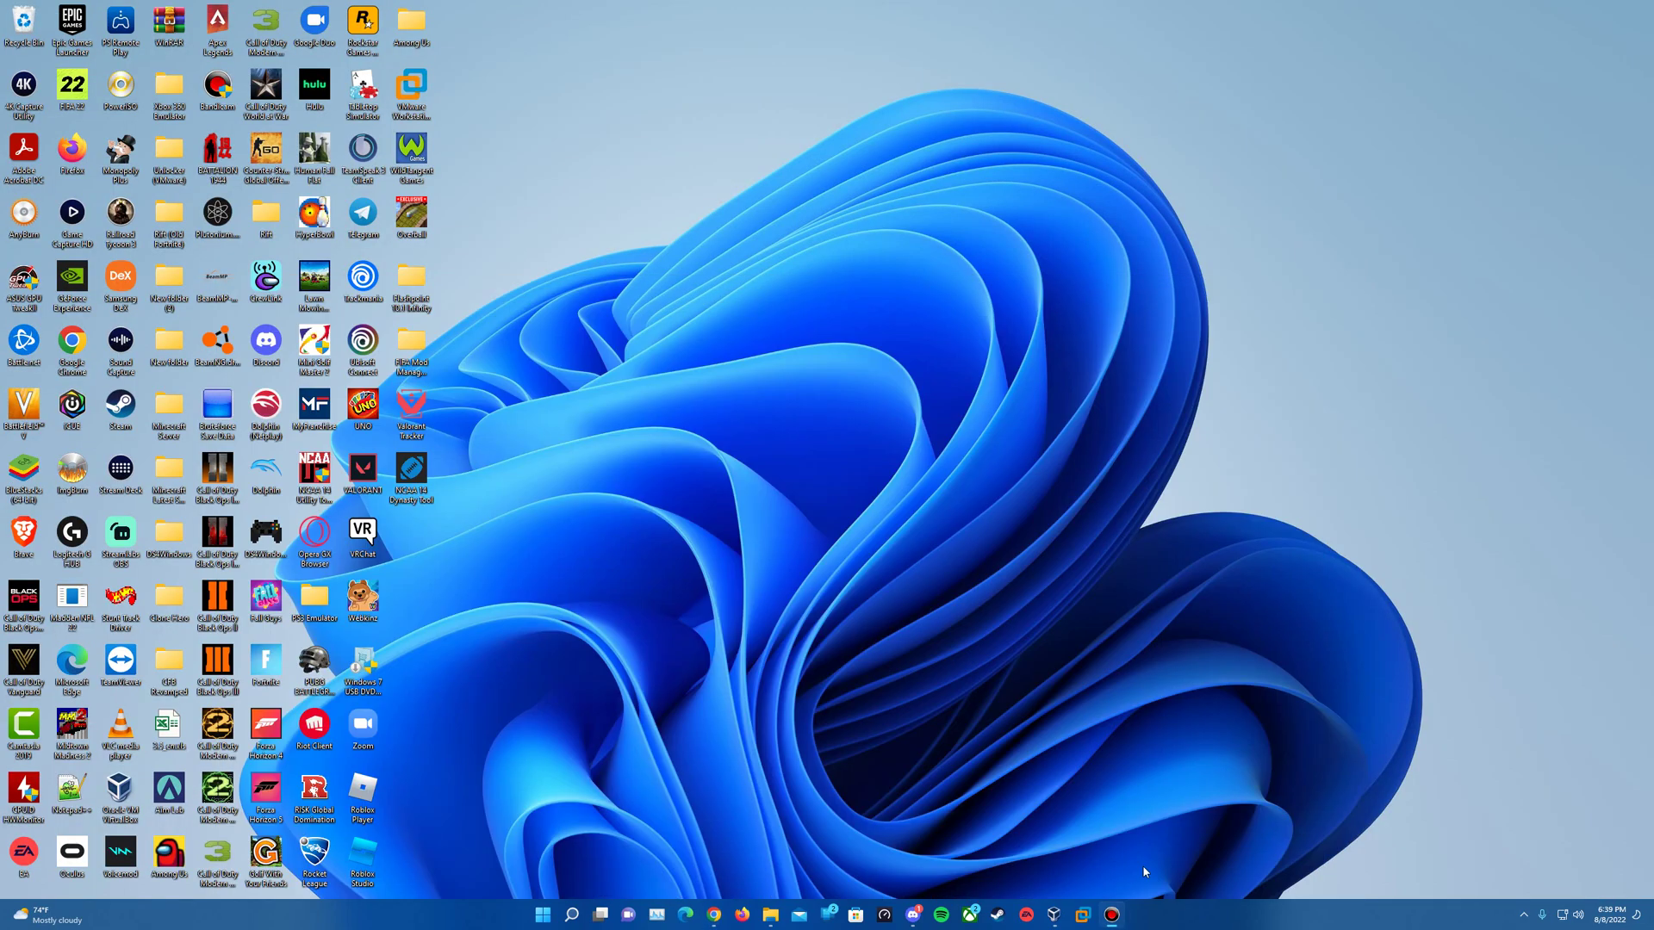
# Switch to VirtualBox and start a new virtual machine named Ubuntu 22.04 with type Linux and version Ubuntu (64-bit)
pyautogui.click(1053, 915)
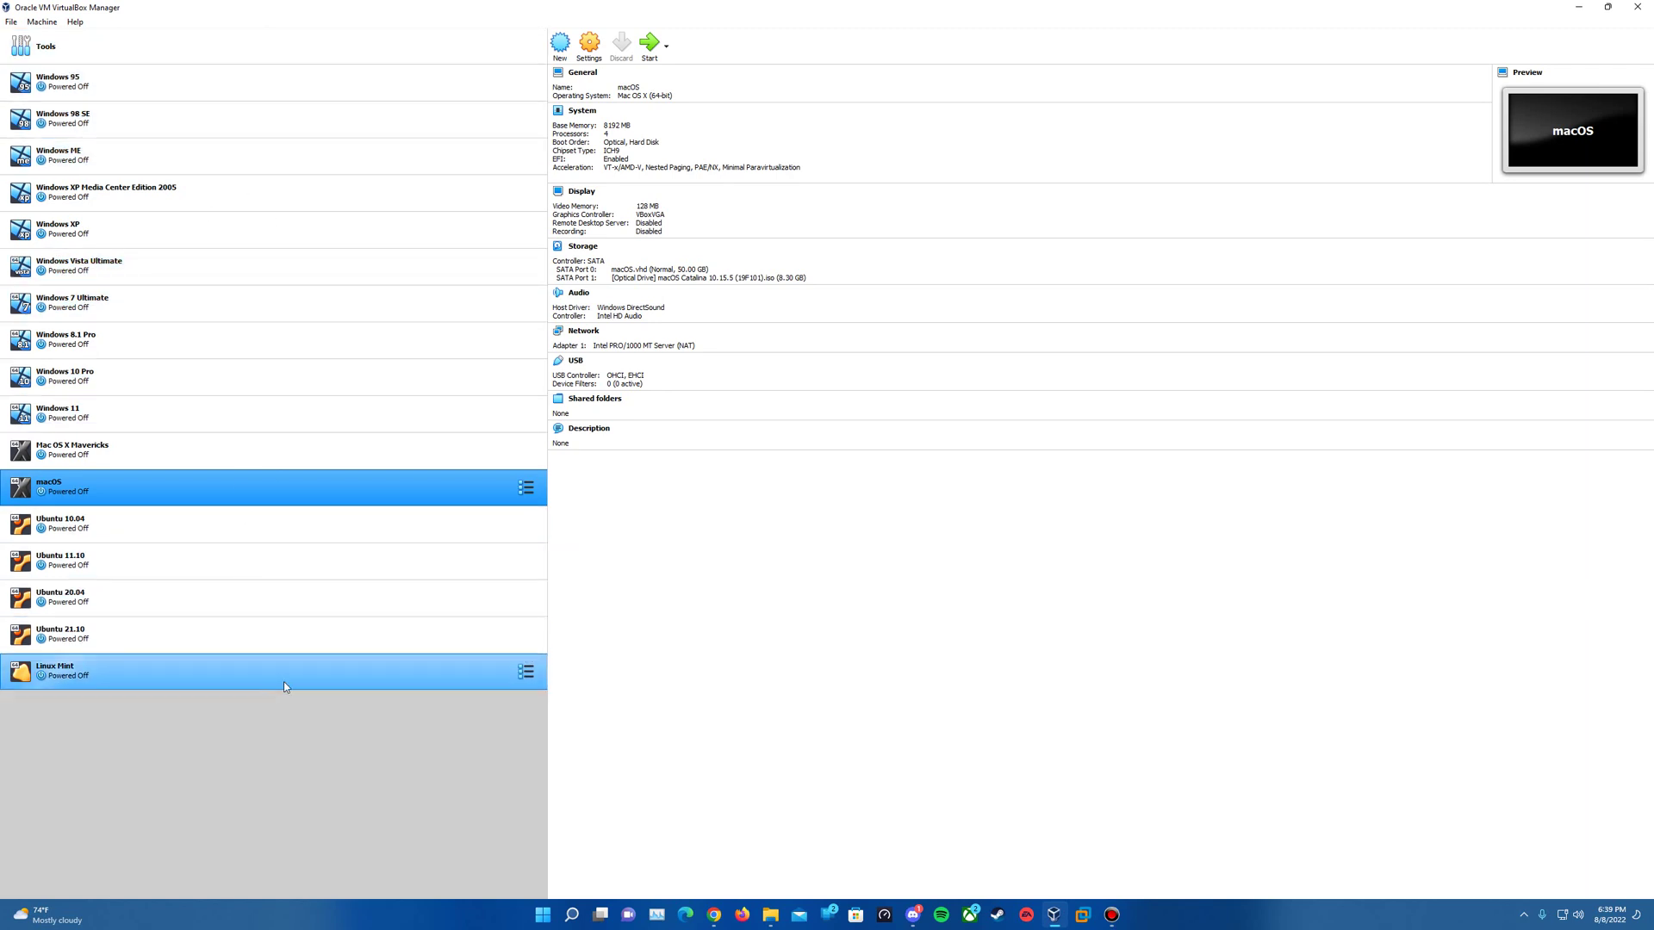
pyautogui.click(560, 50)
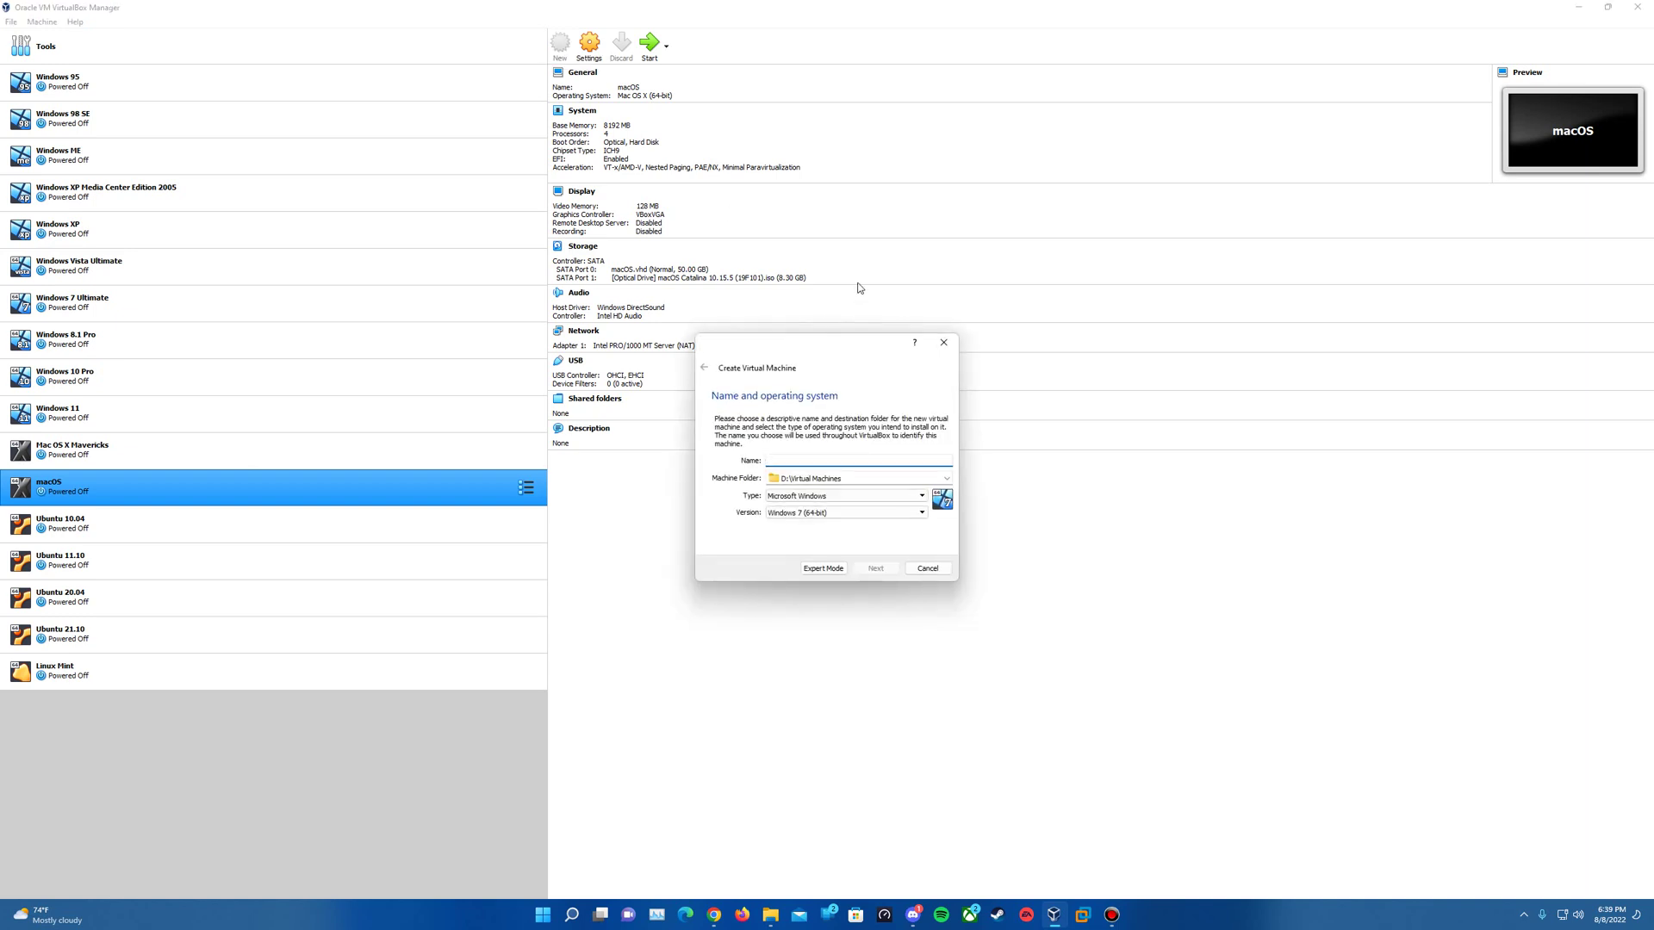
pyautogui.write('Ubuntu 22.04')
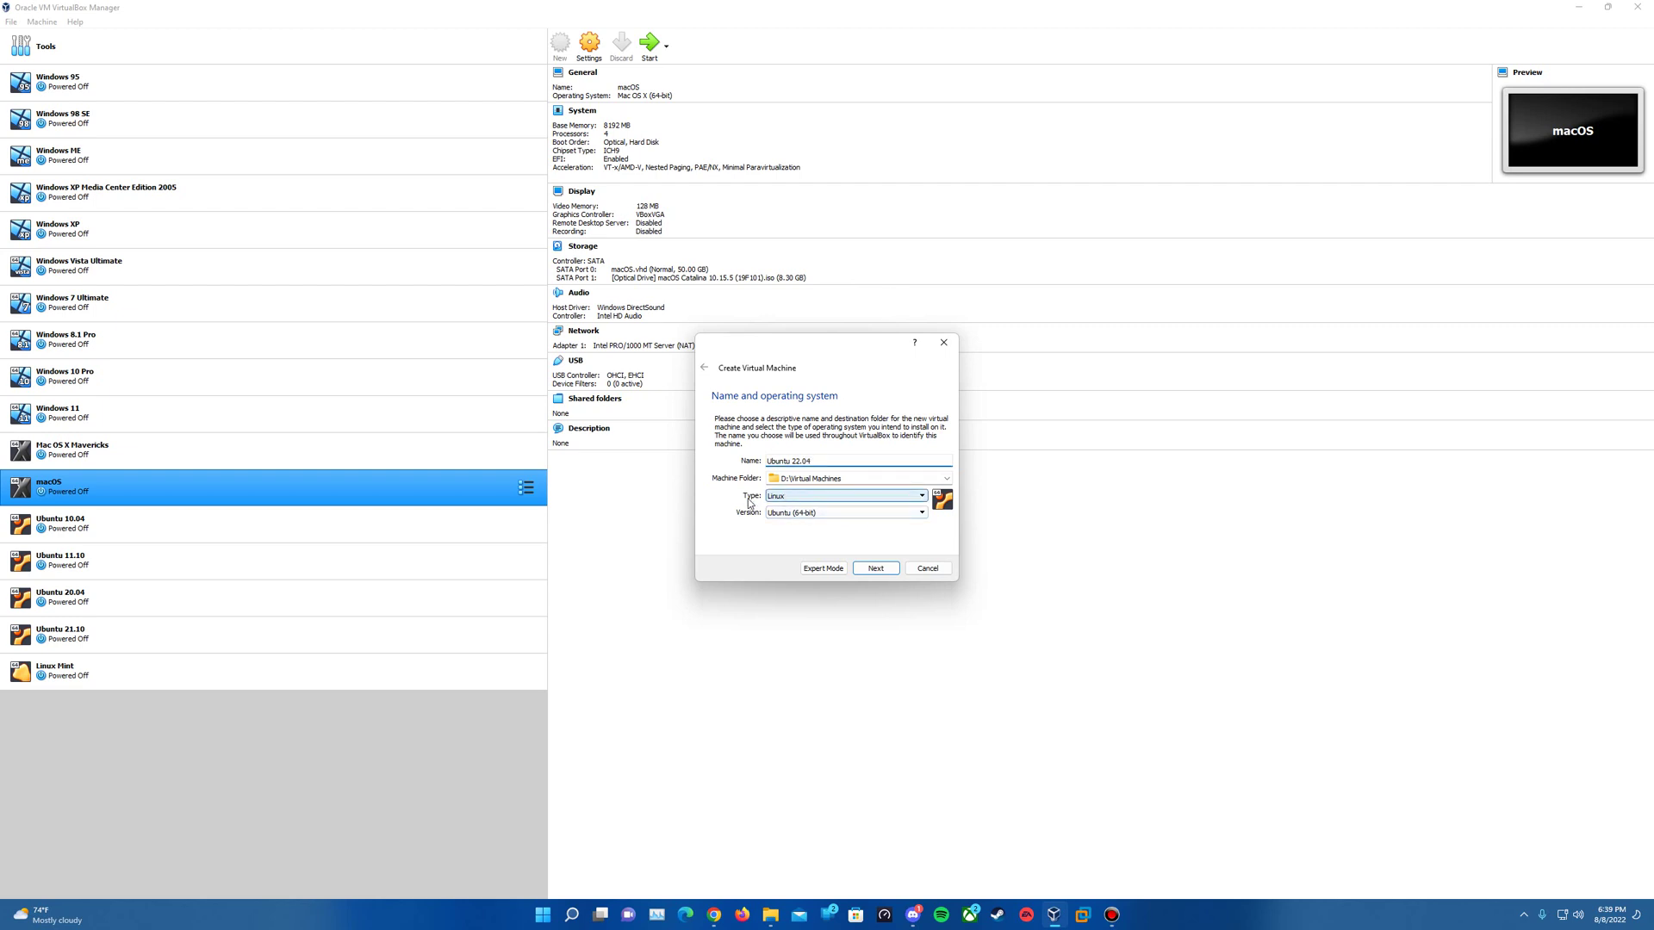
pyautogui.click(840, 513)
pyautogui.click(841, 522)
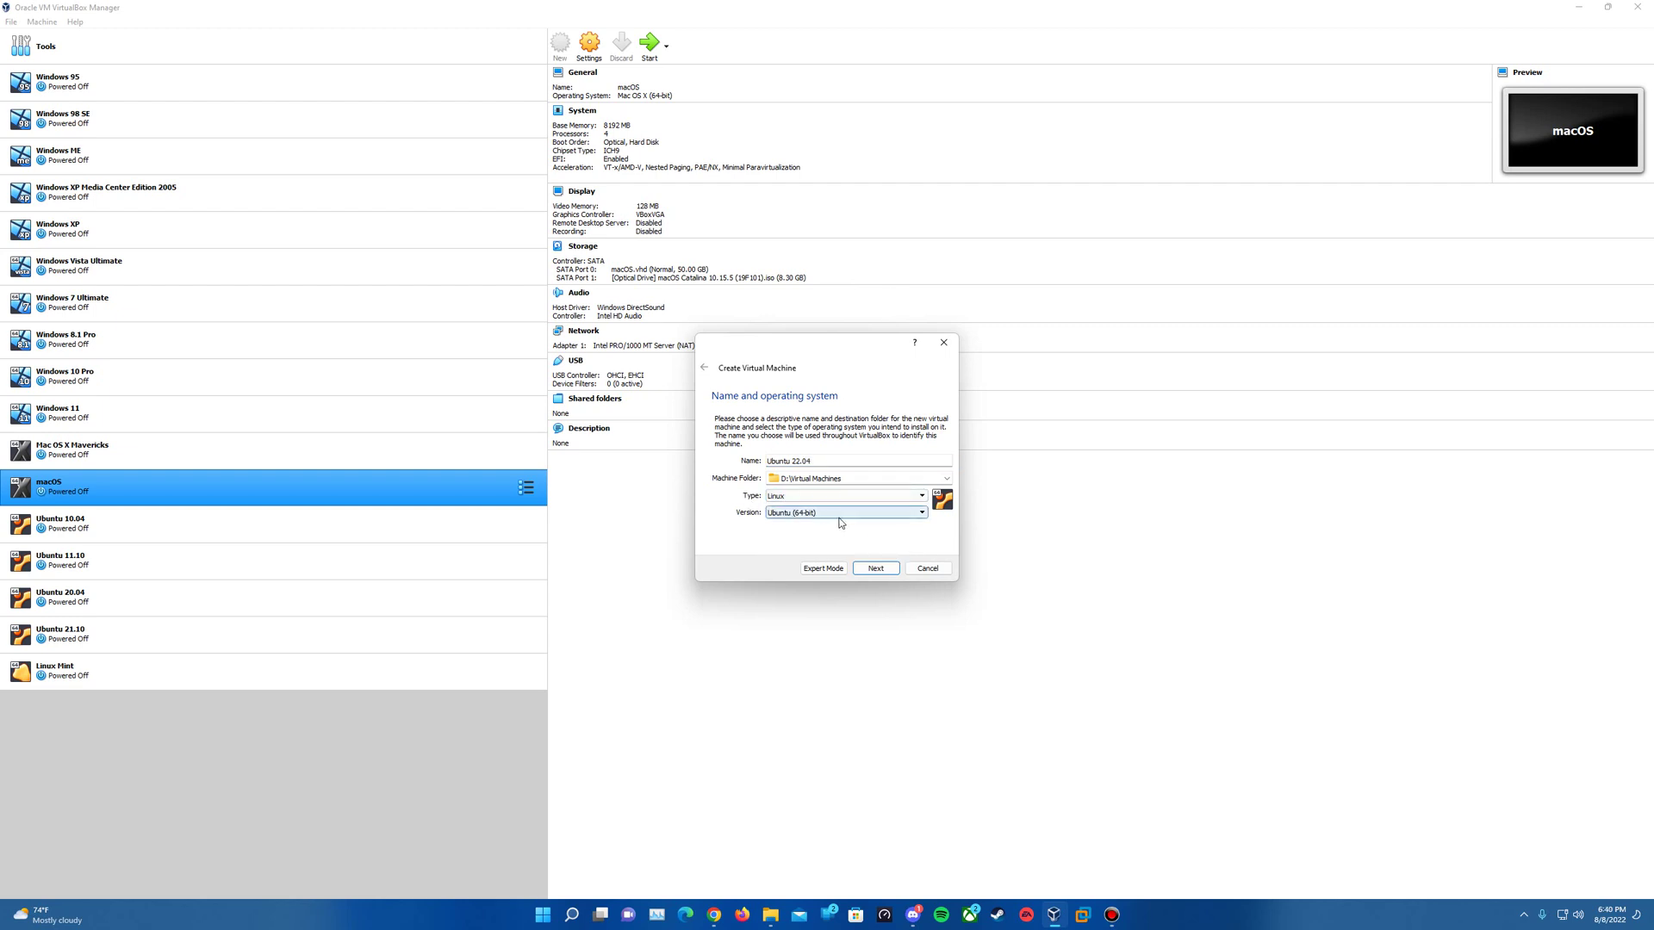
pyautogui.click(838, 518)
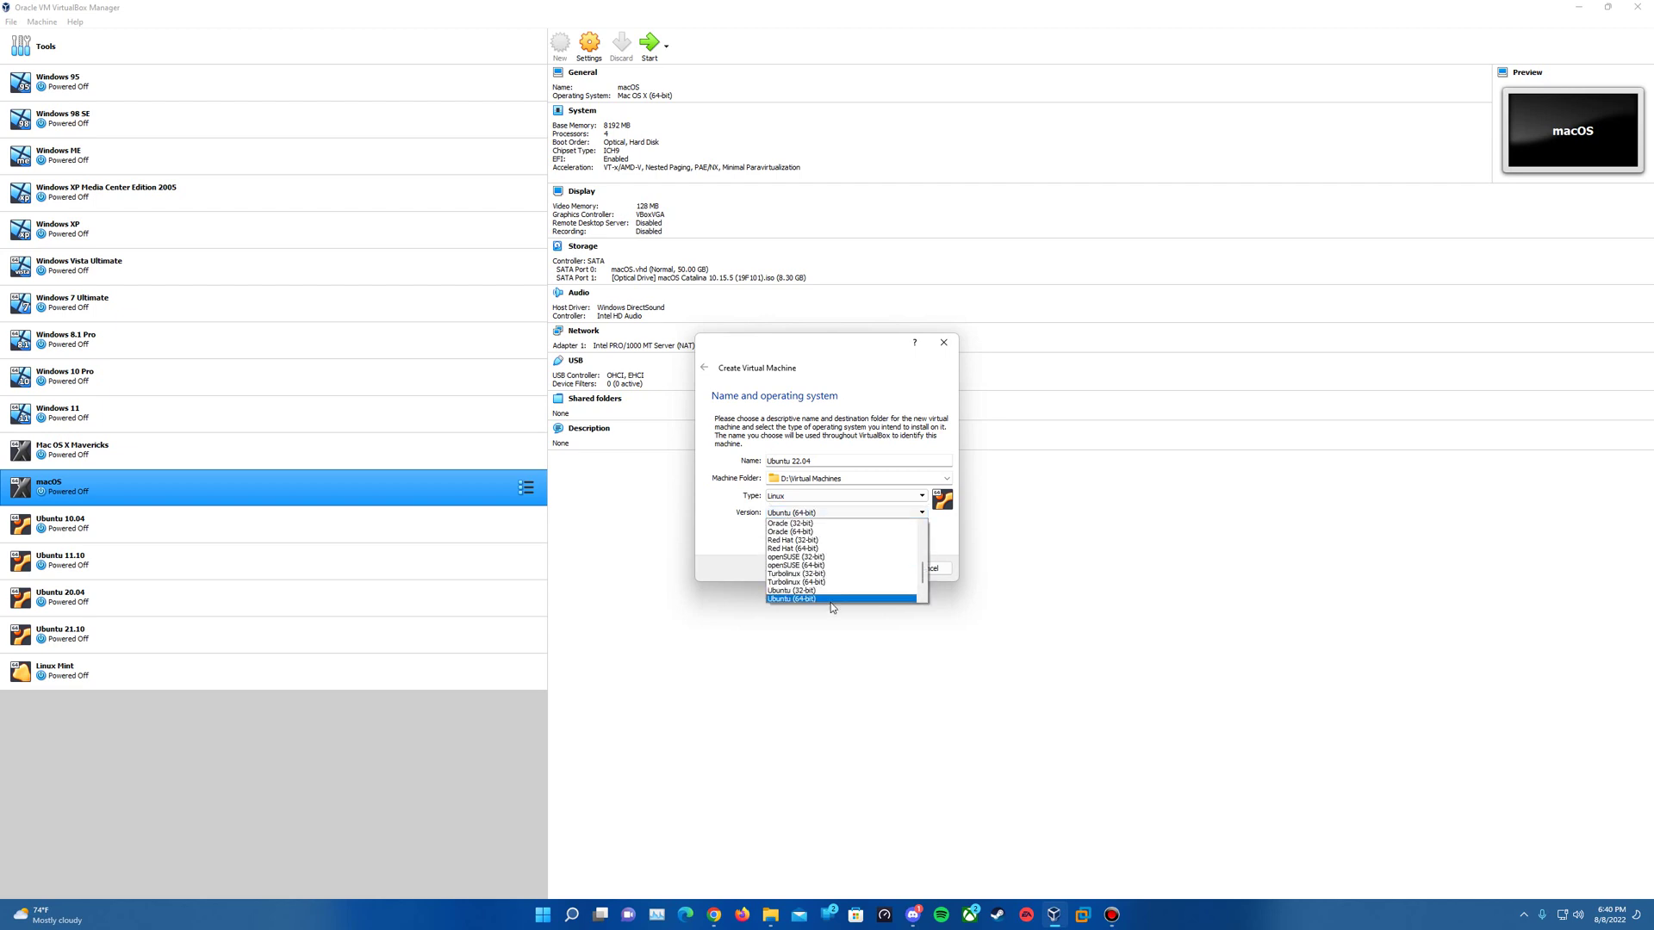
pyautogui.click(809, 497)
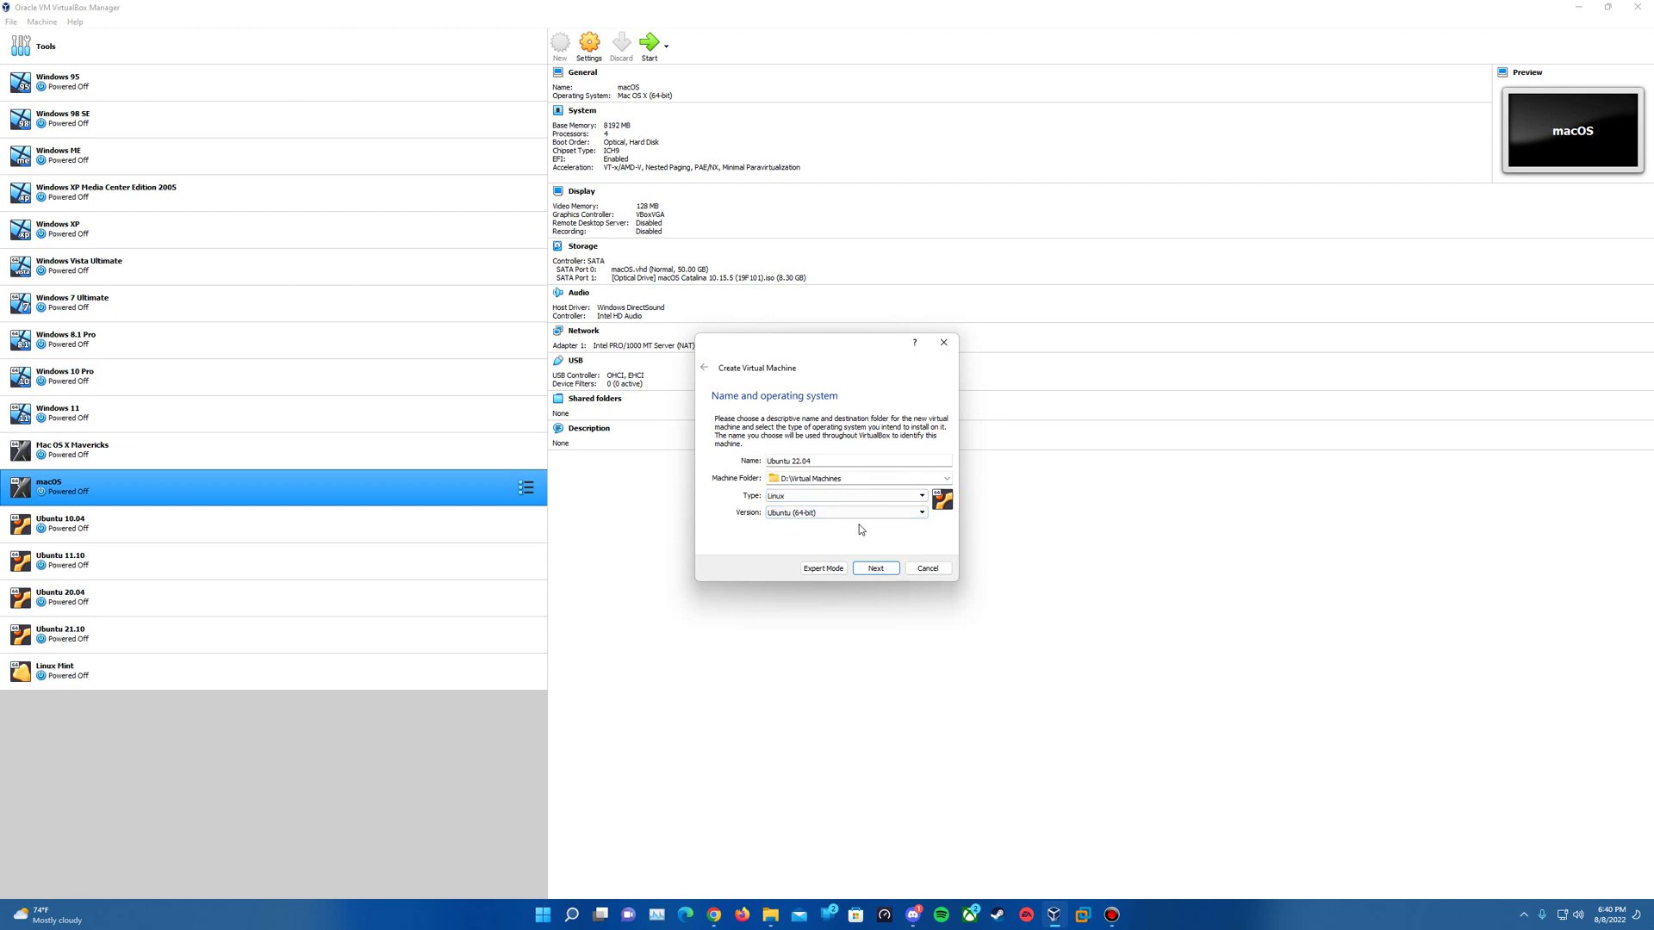
pyautogui.click(876, 570)
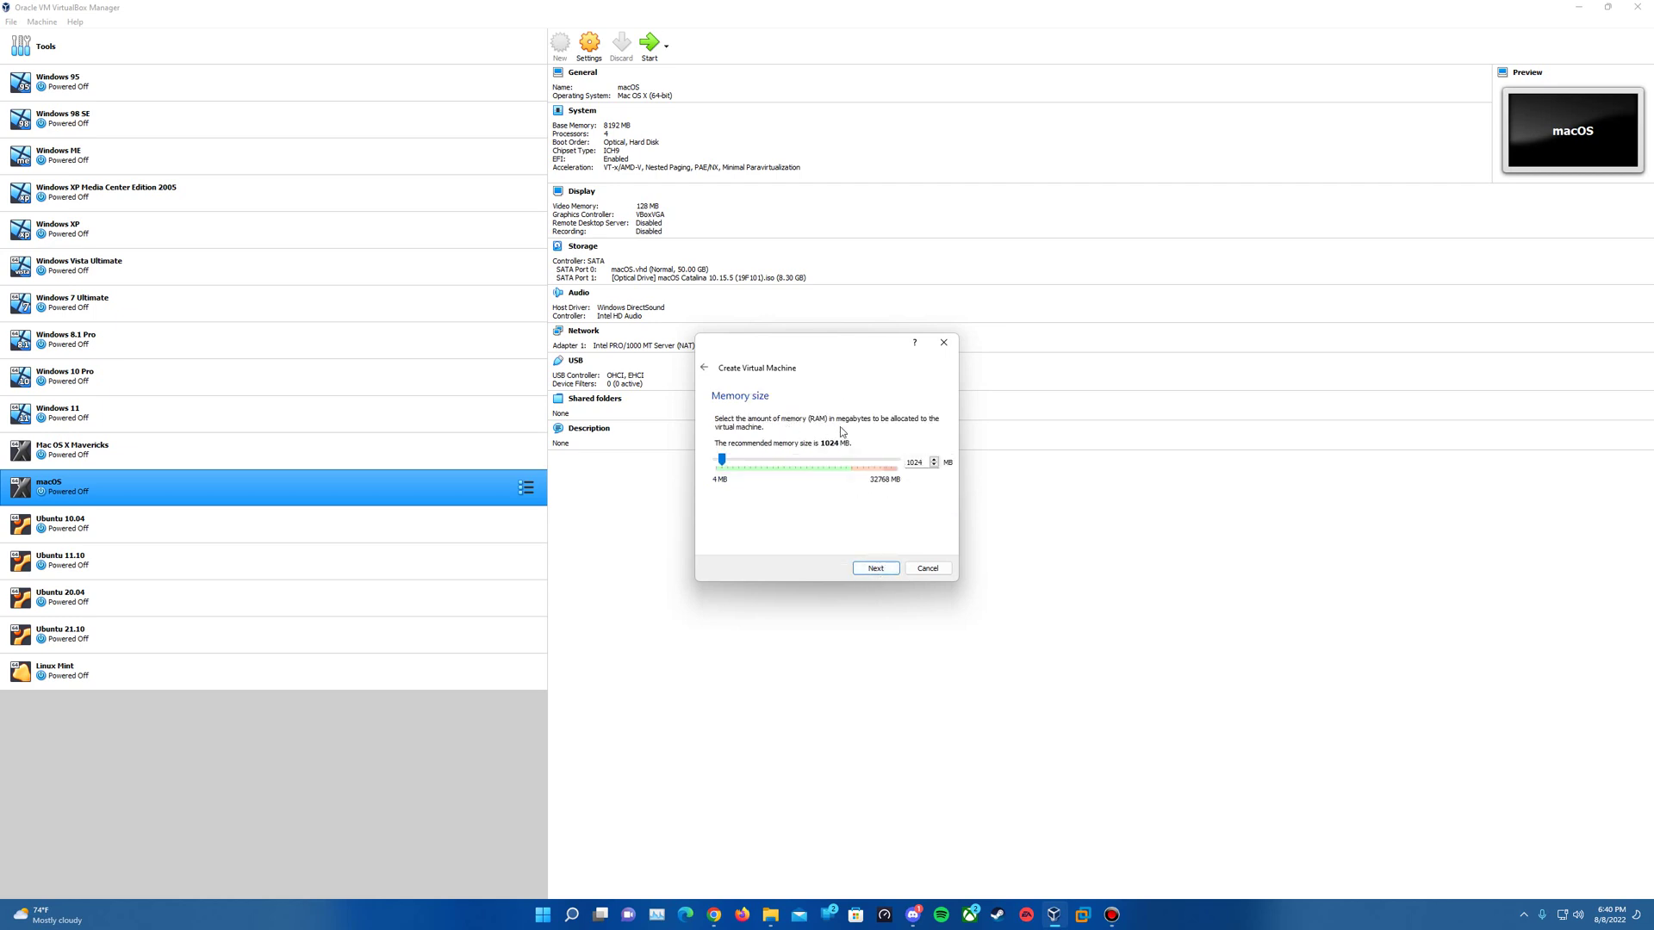
# Set the new virtual machine's memory size to 4096 MB
pyautogui.press('Tab')
pyautogui.write('4096')
pyautogui.click(889, 575)
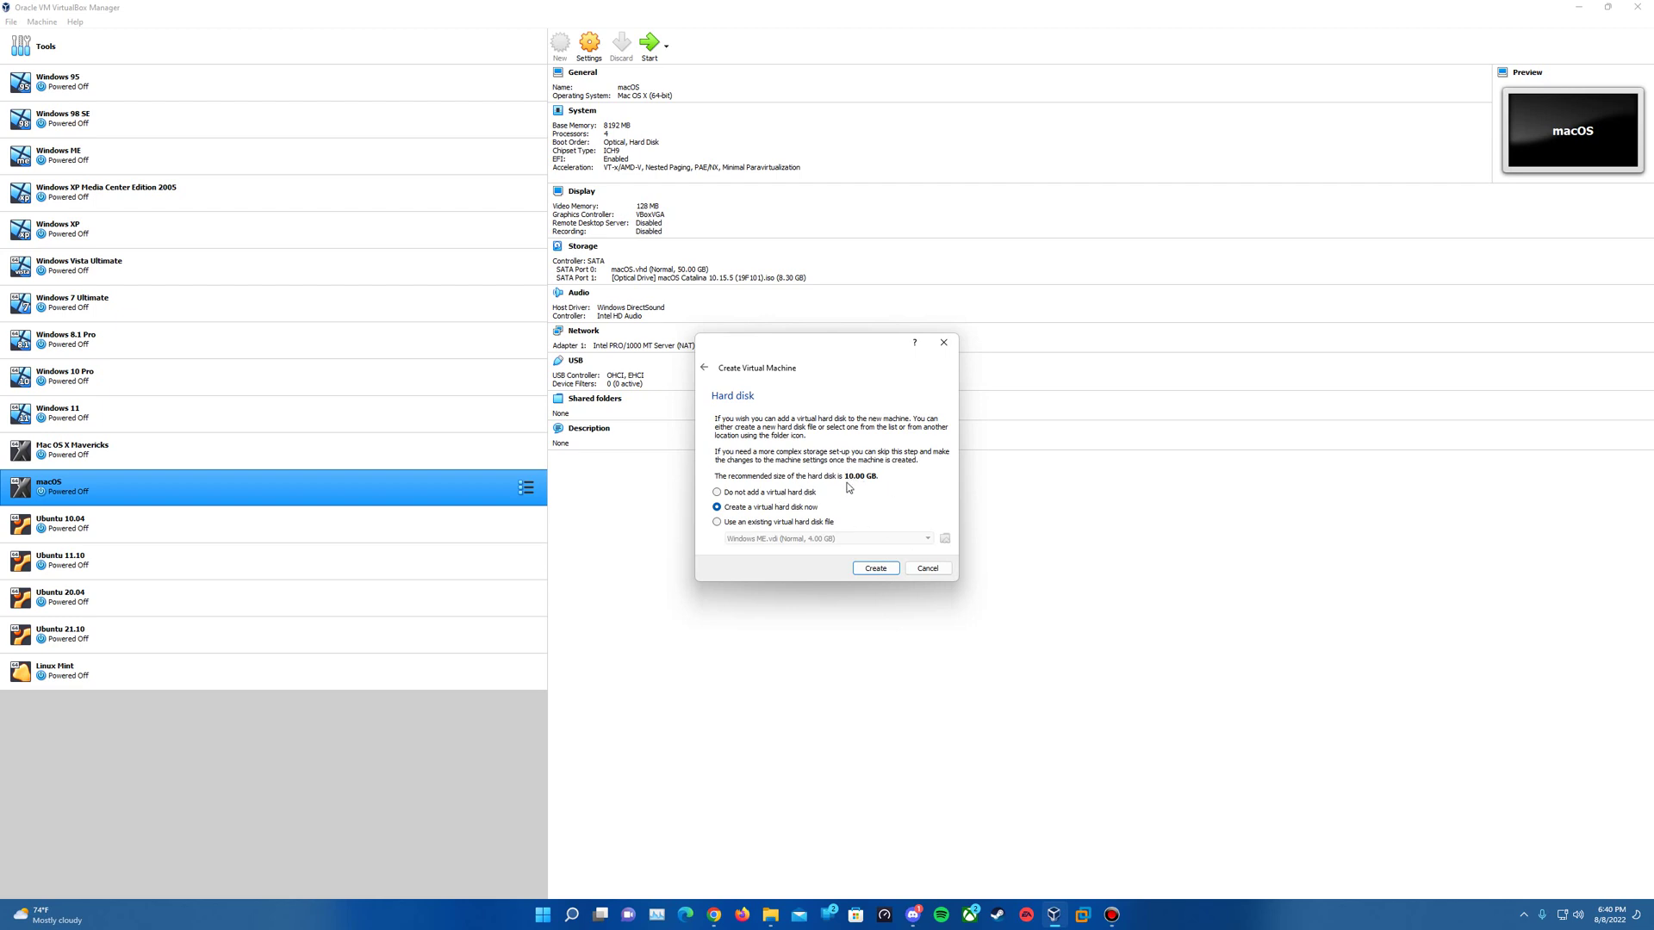
# Create a dynamically allocated 10.00 GB VDI hard disk for the machine and move Ubuntu 22.04 above Linux Mint in the machine list
pyautogui.click(882, 571)
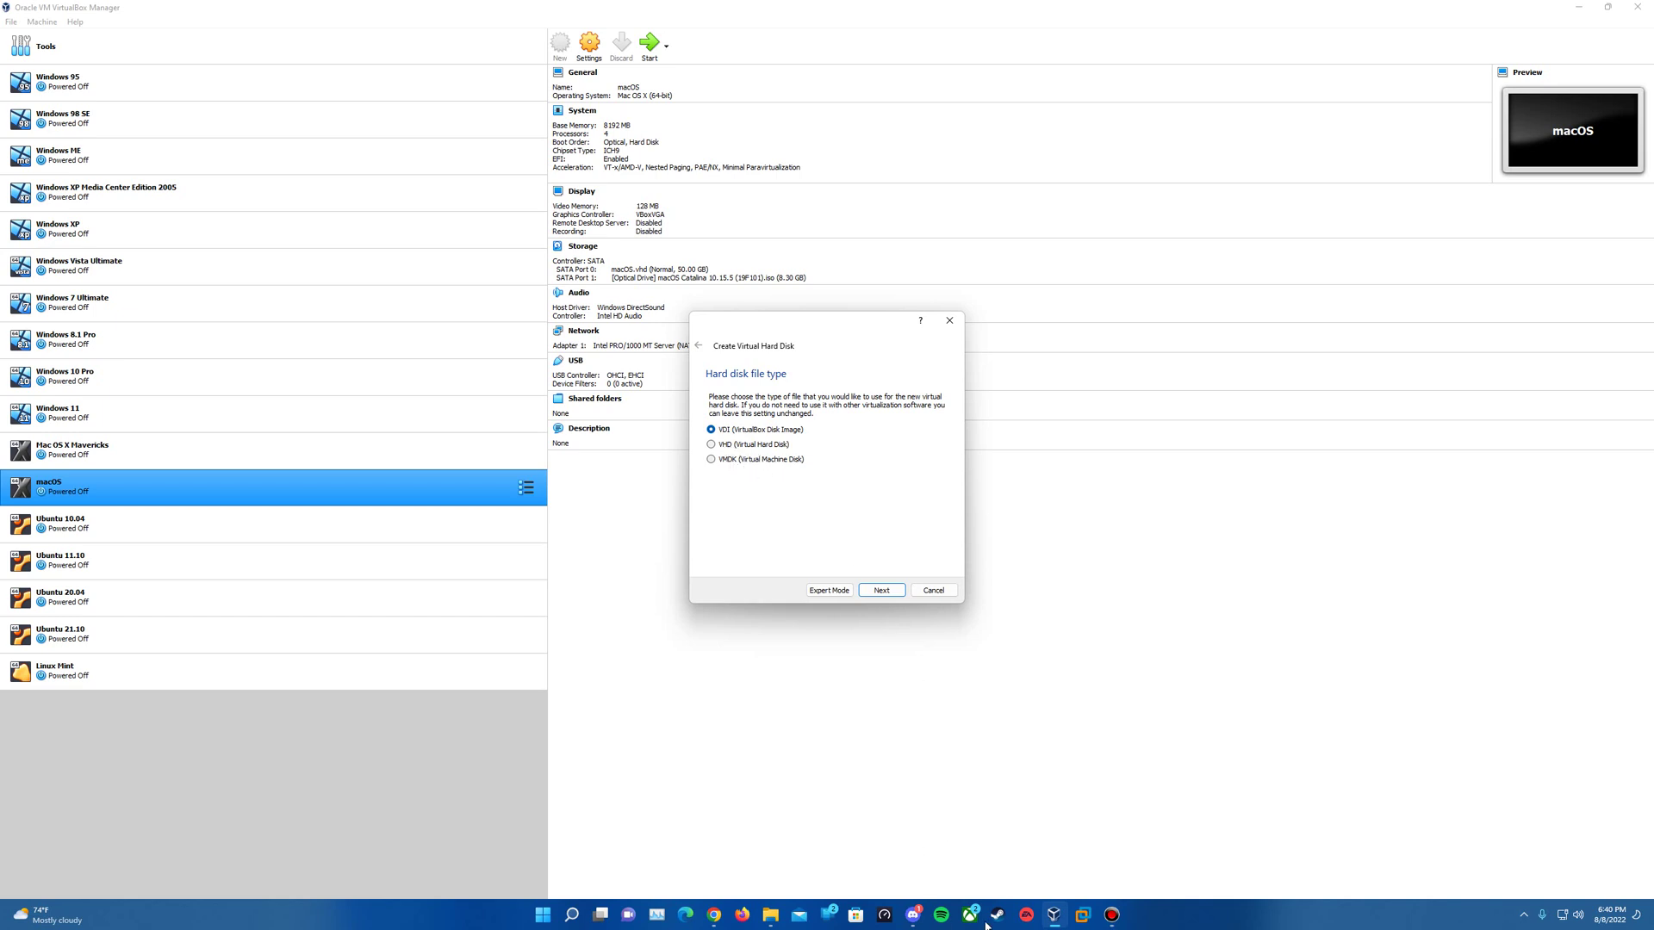
pyautogui.click(880, 590)
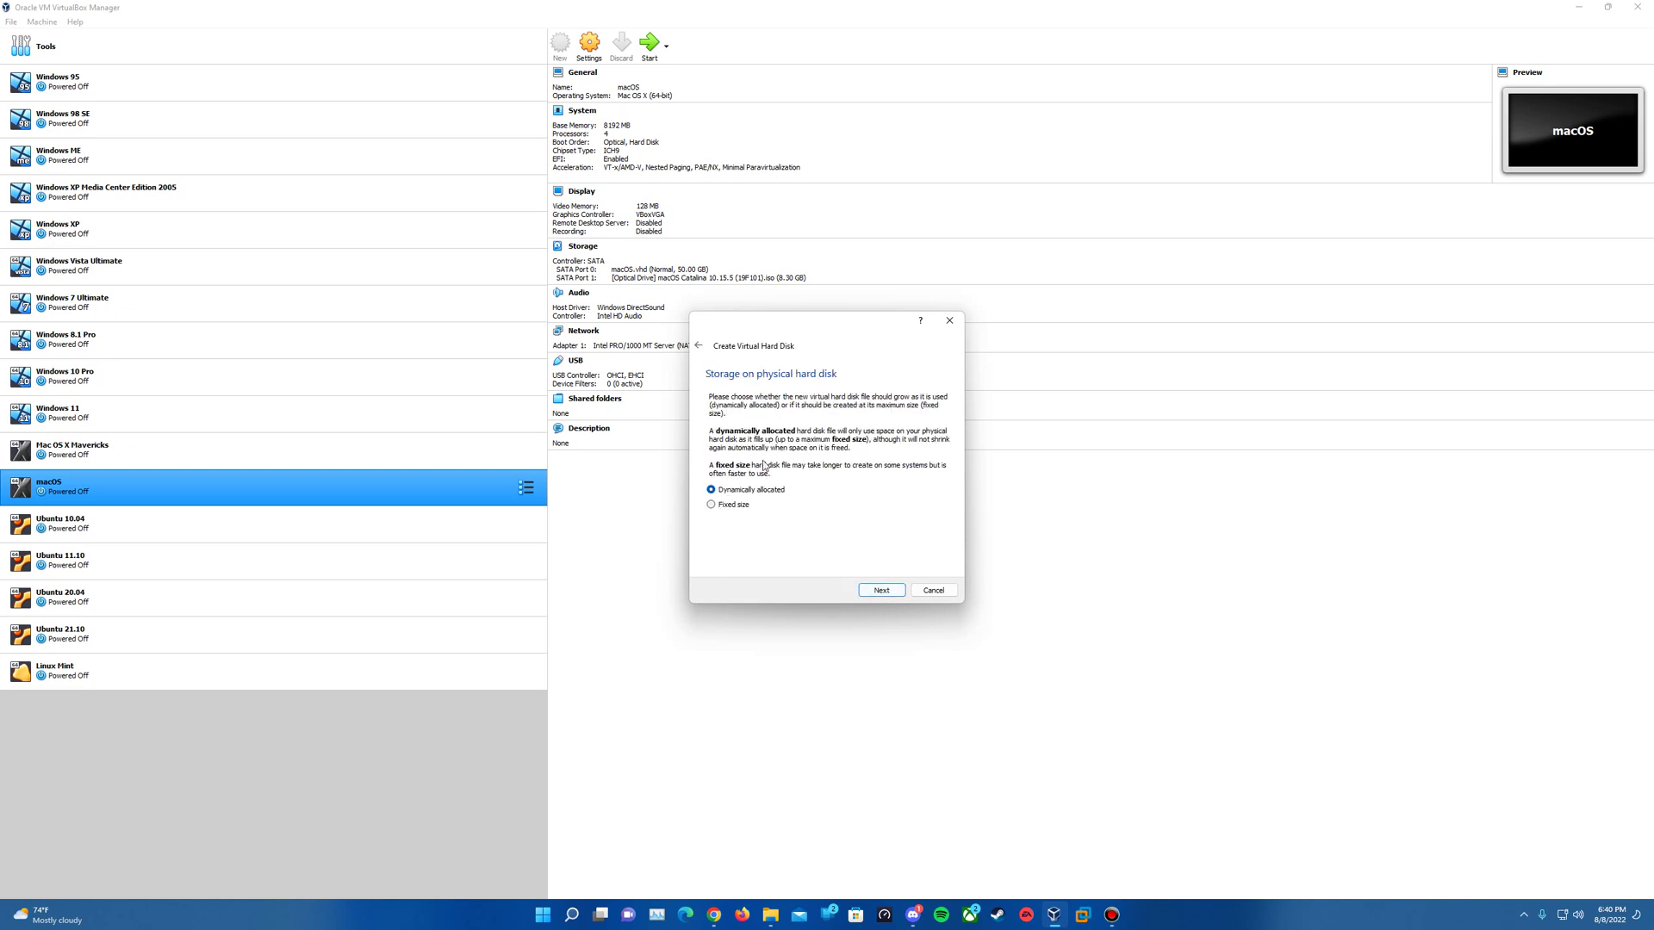
pyautogui.click(738, 507)
pyautogui.click(737, 491)
pyautogui.click(872, 593)
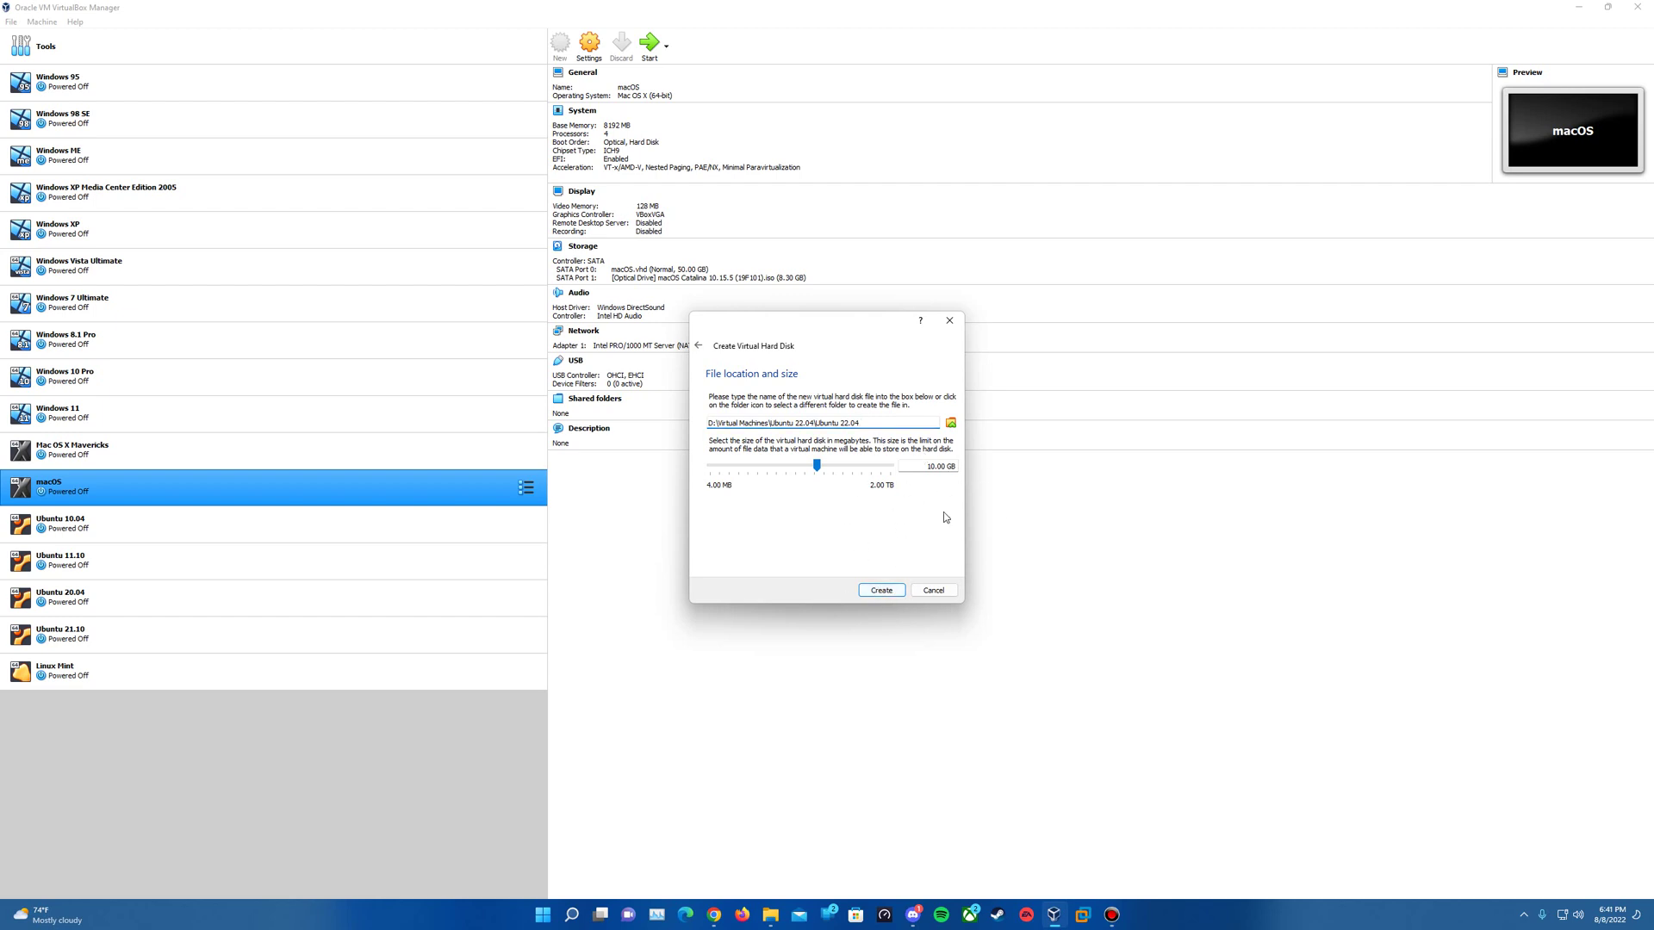
pyautogui.click(882, 592)
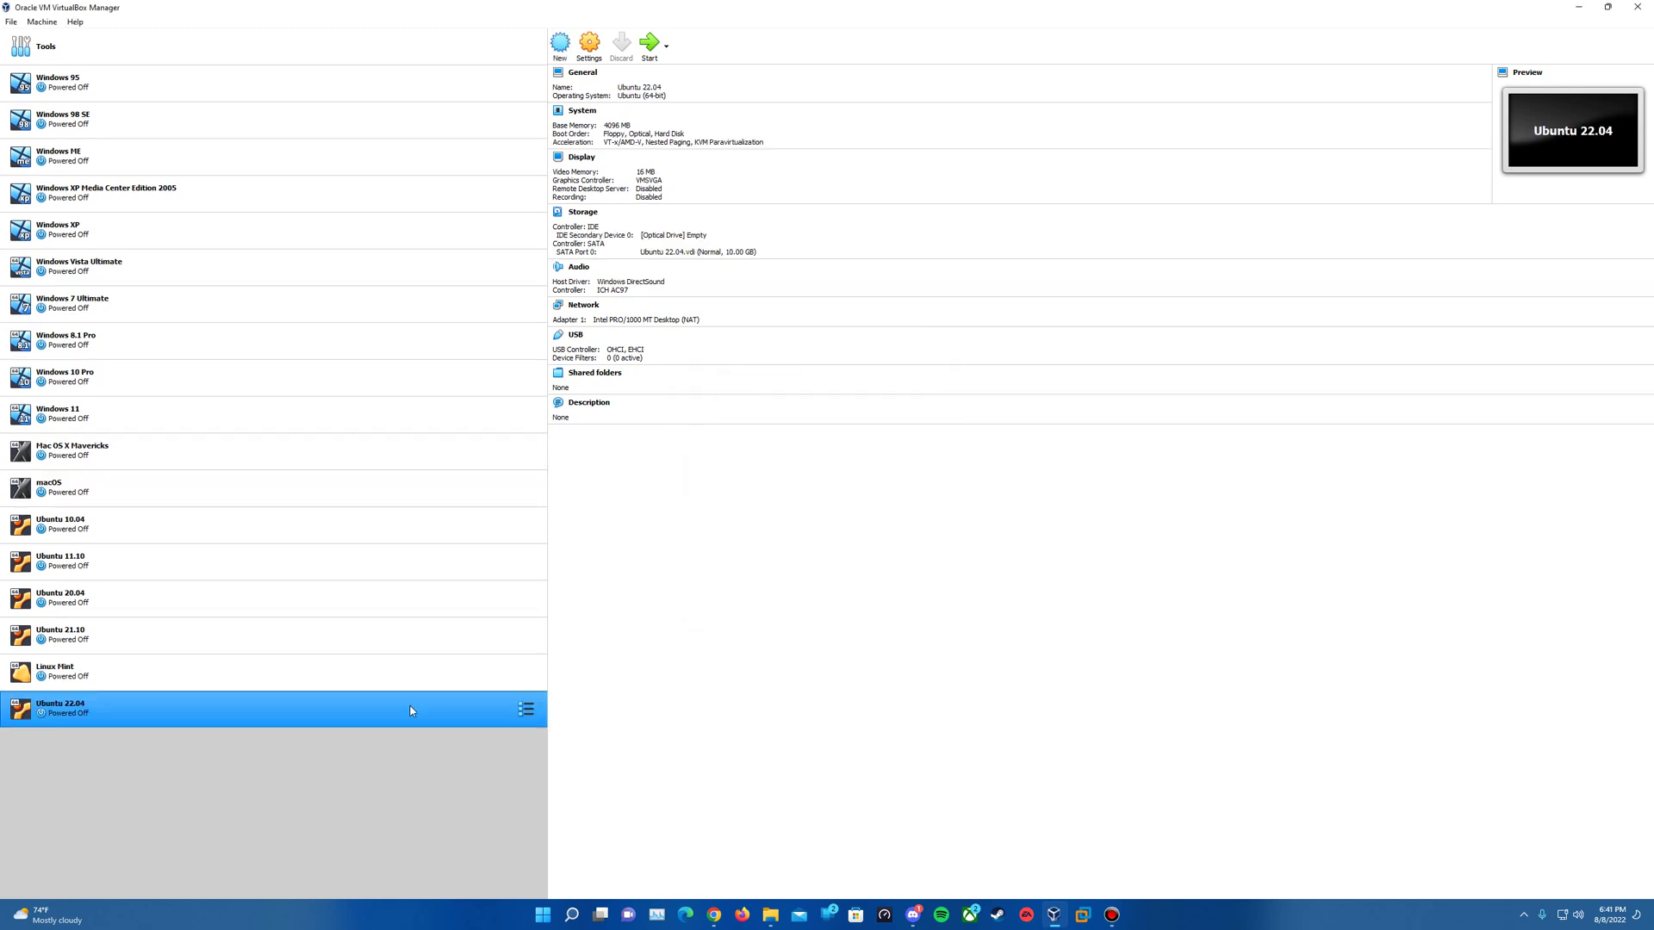
pyautogui.moveTo(318, 712); pyautogui.dragTo(328, 657)
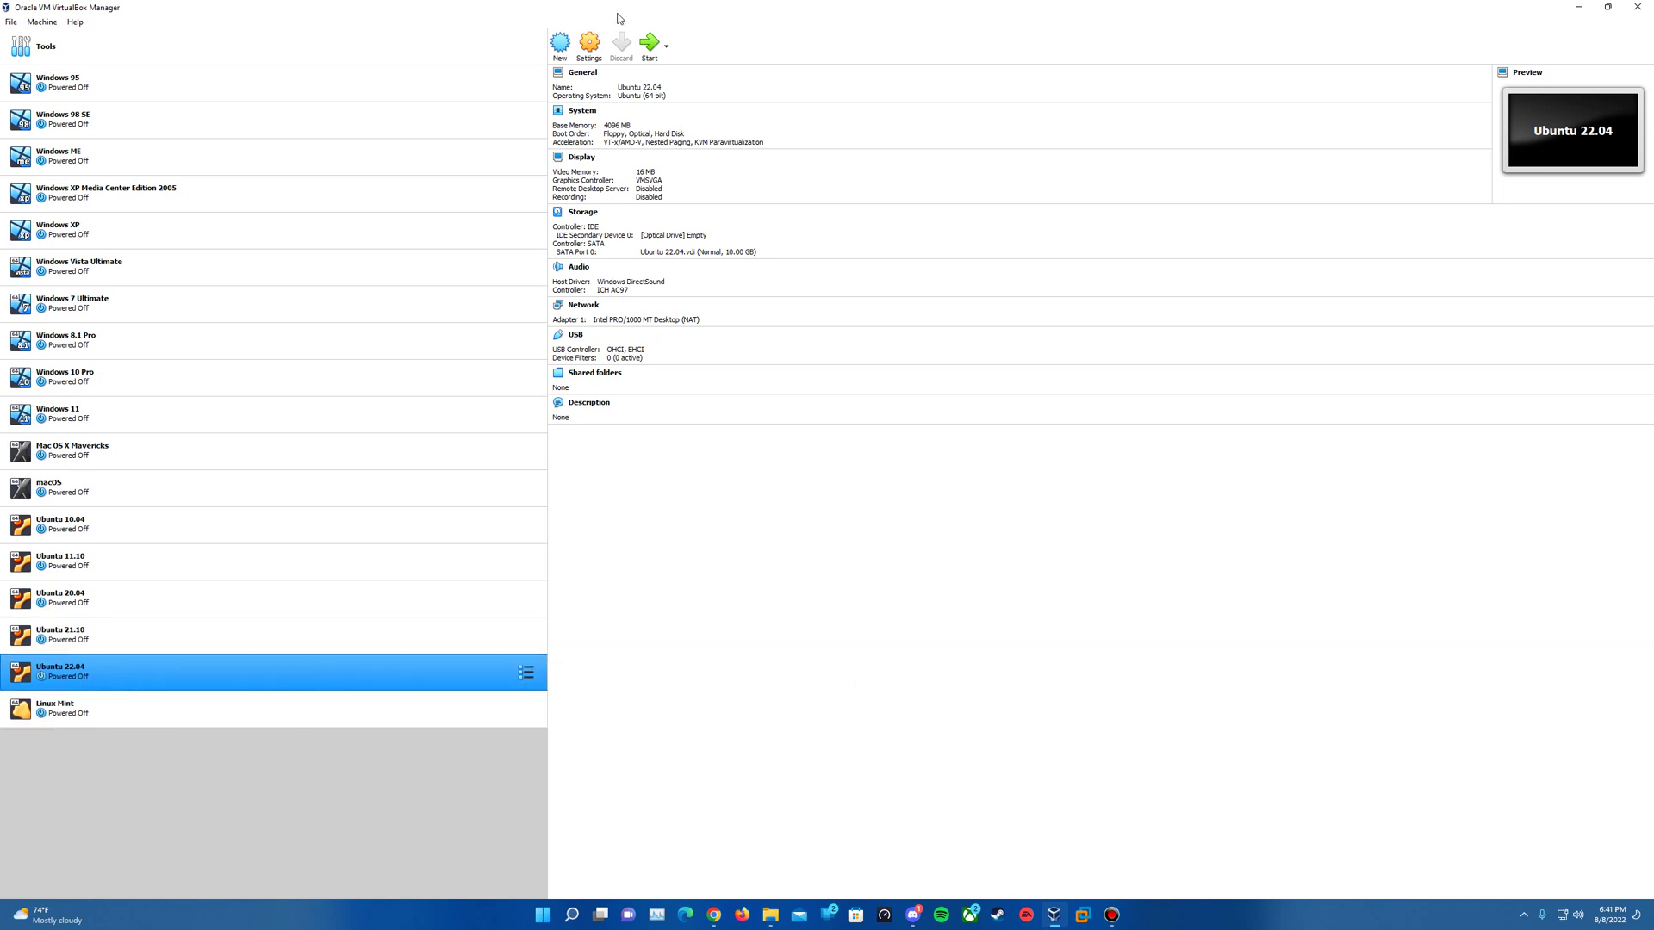
# Open the disk file chooser for the empty IDE optical drive in Ubuntu 22.04's storage settings
pyautogui.click(591, 47)
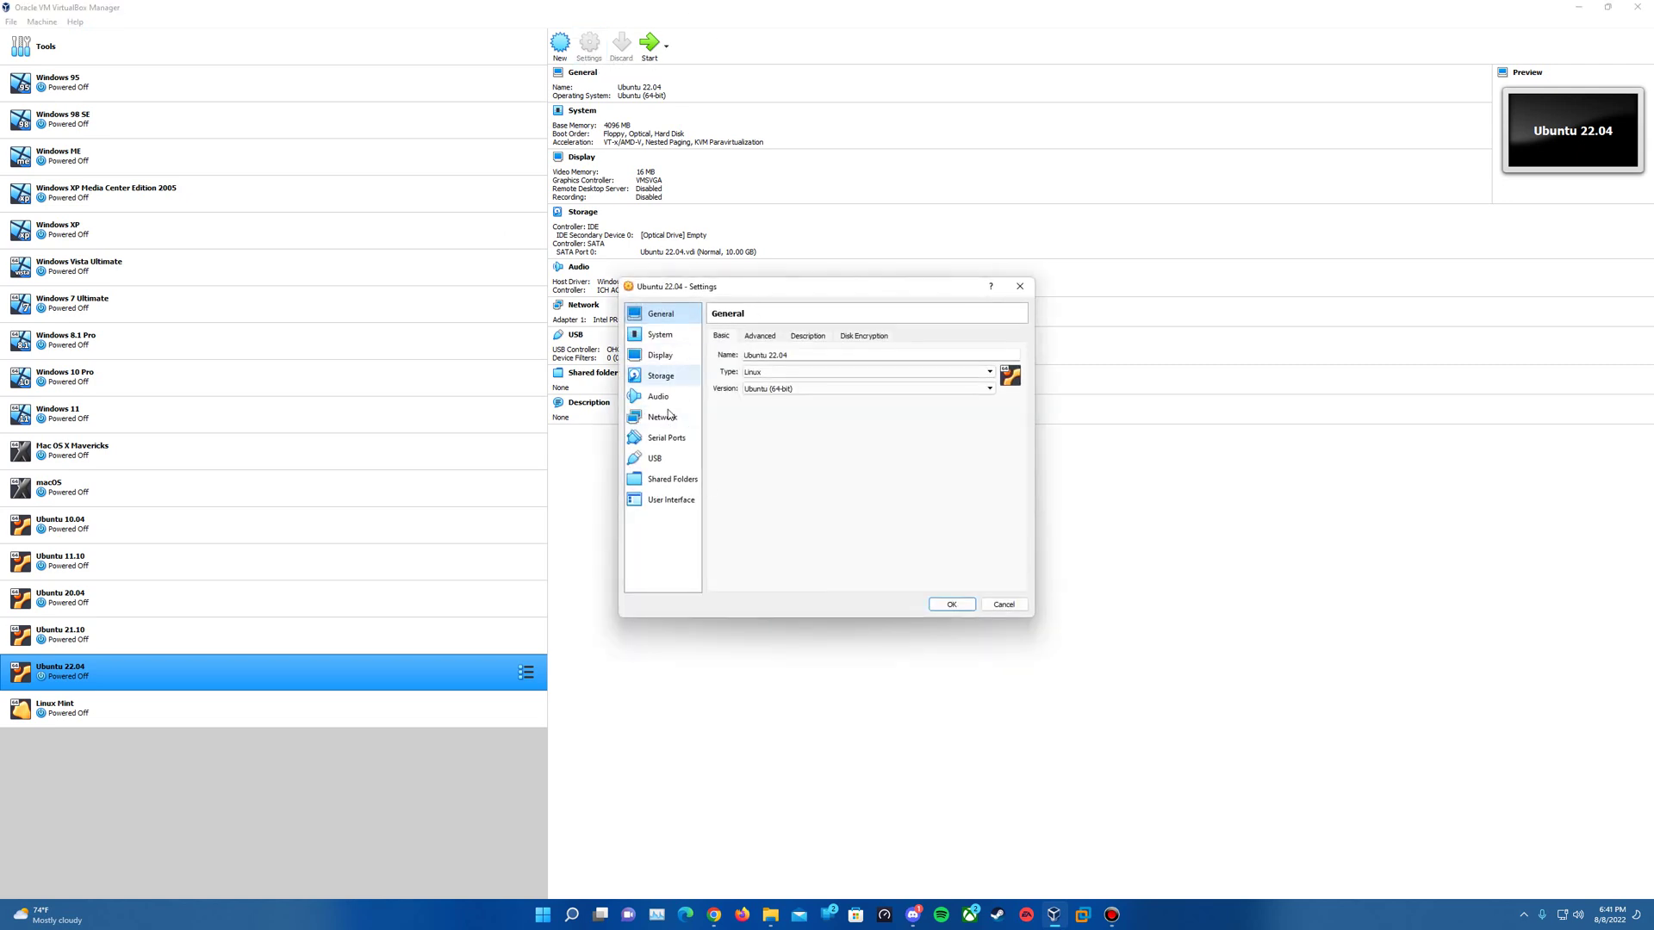
pyautogui.click(679, 381)
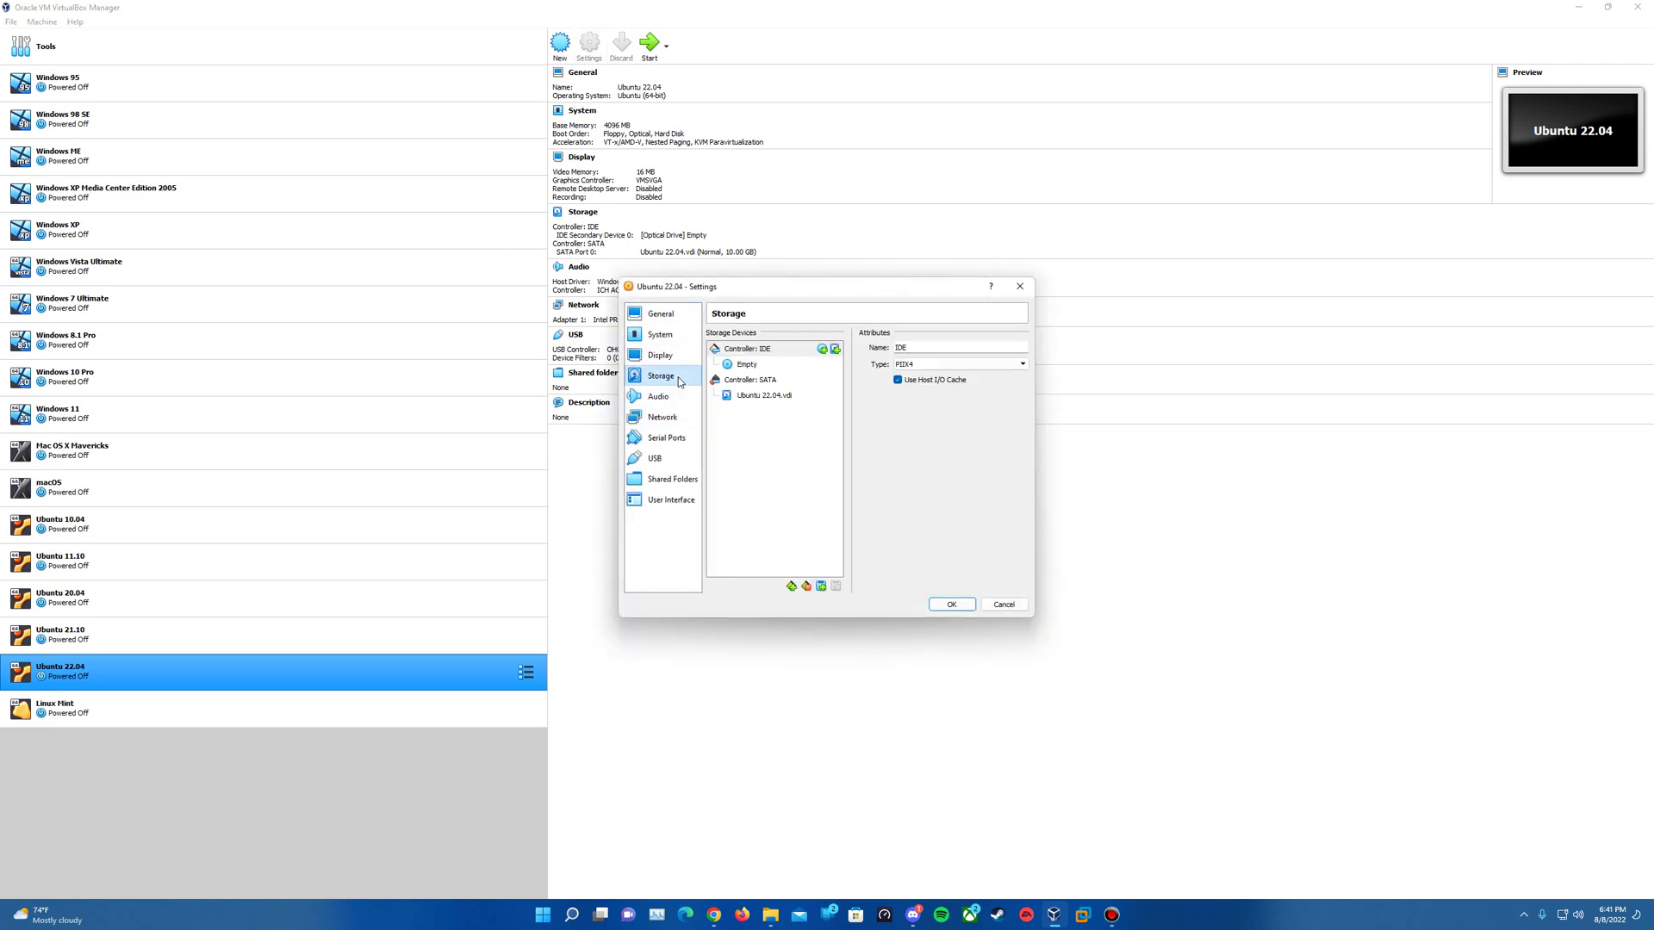
pyautogui.click(785, 371)
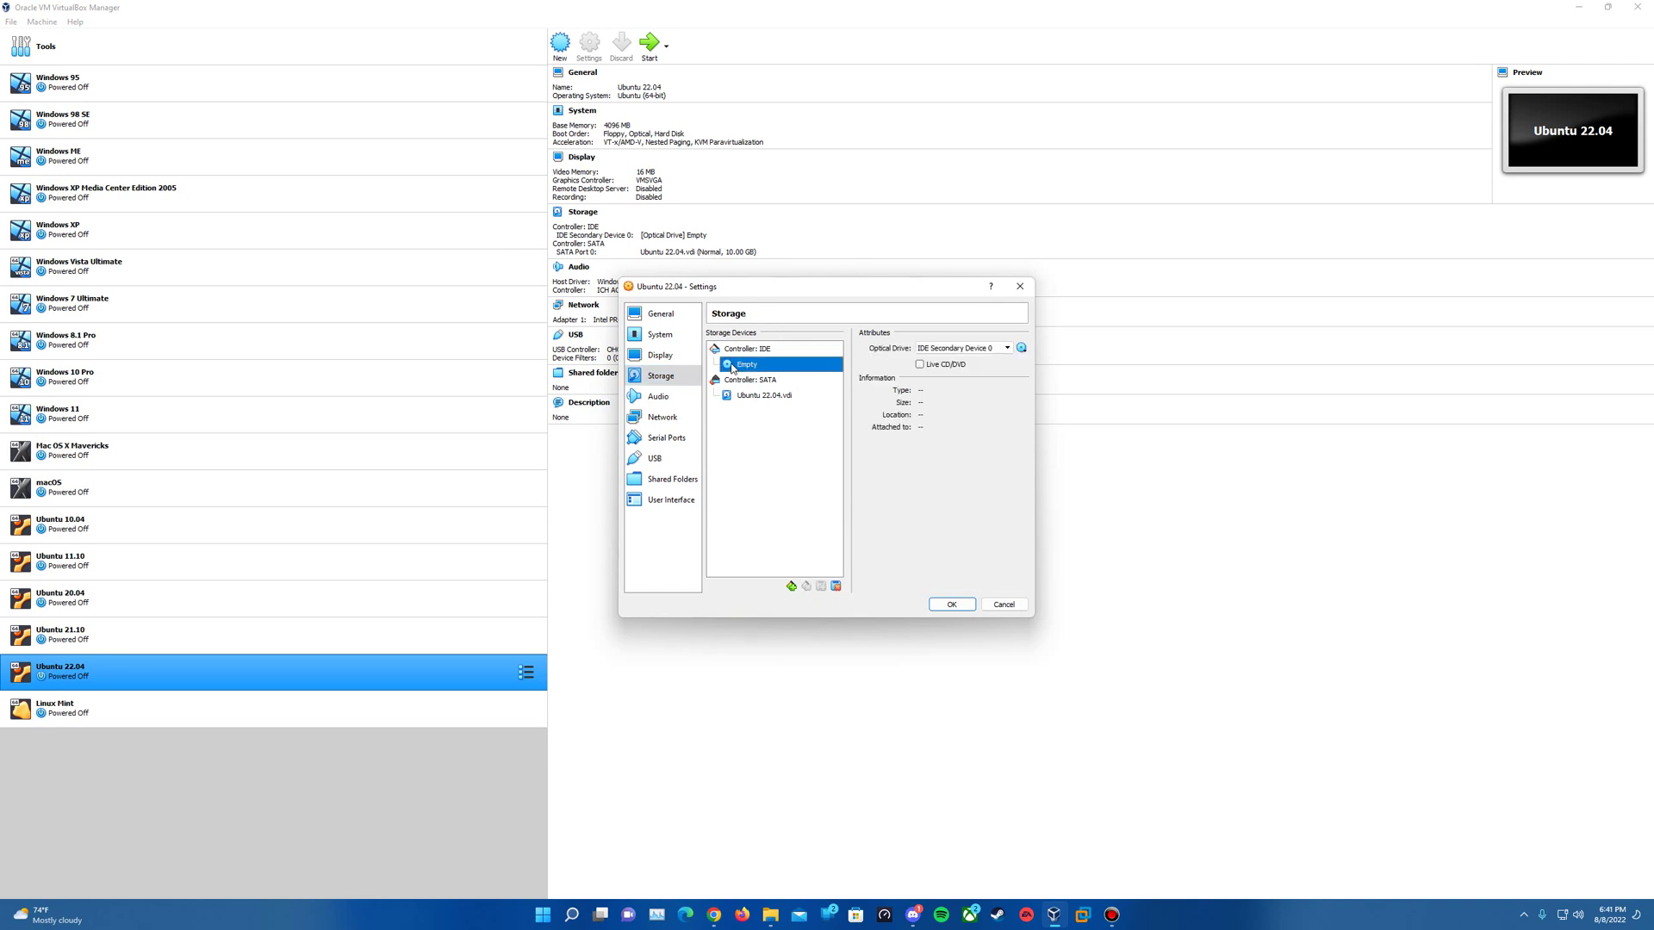
pyautogui.click(1022, 348)
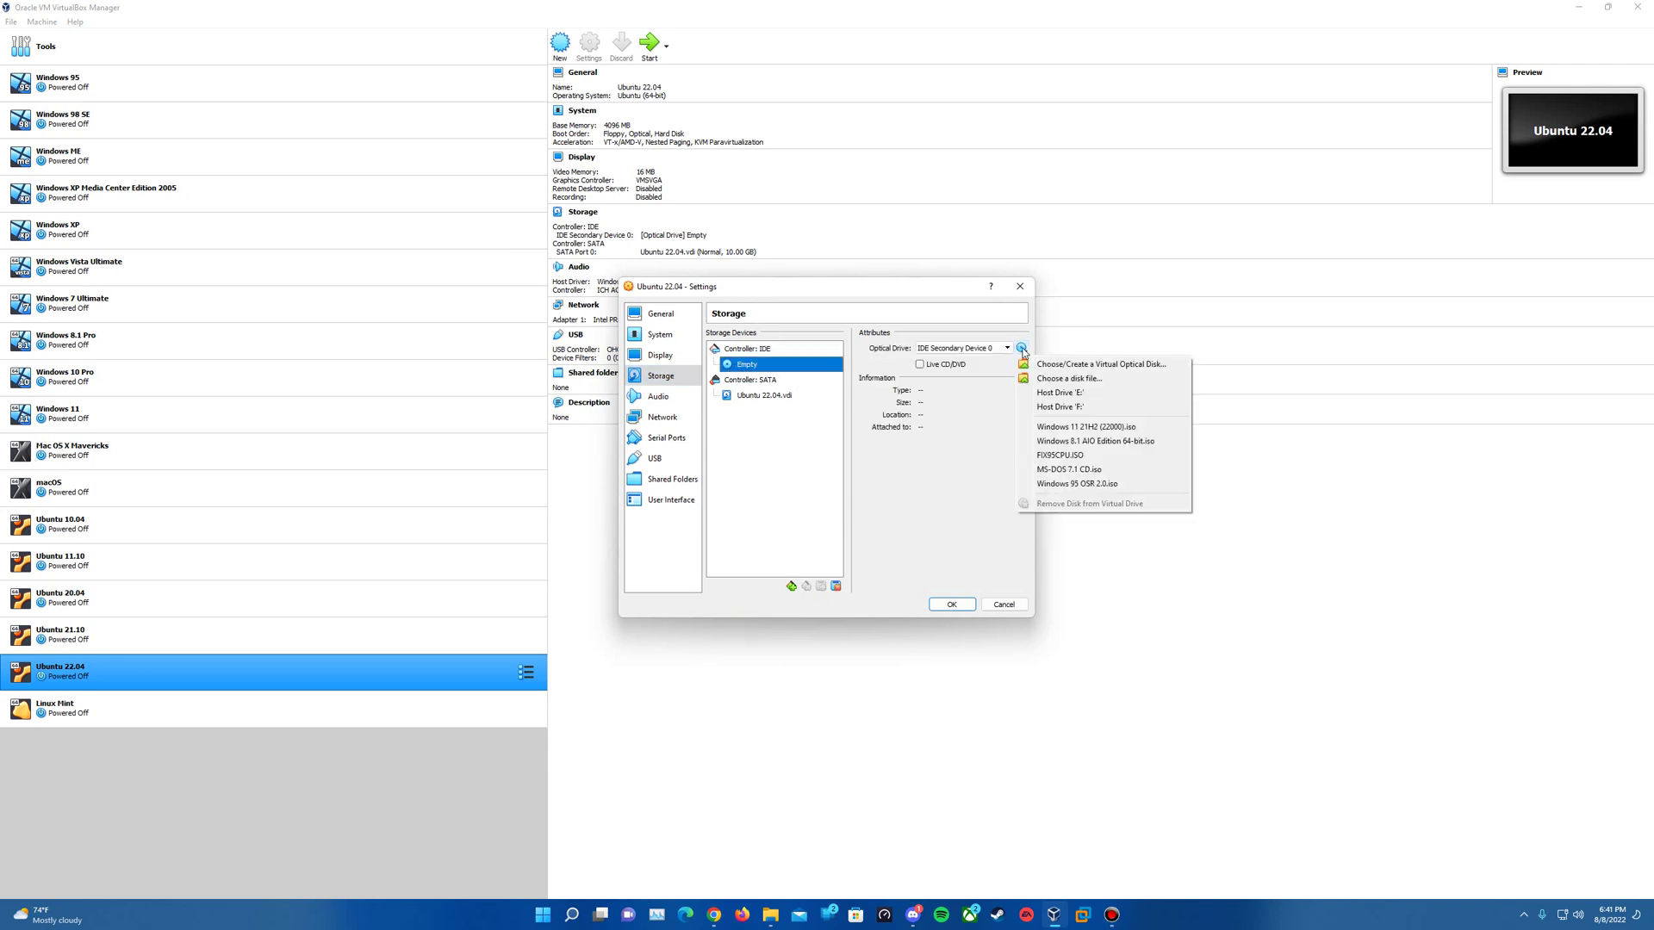
pyautogui.click(1054, 379)
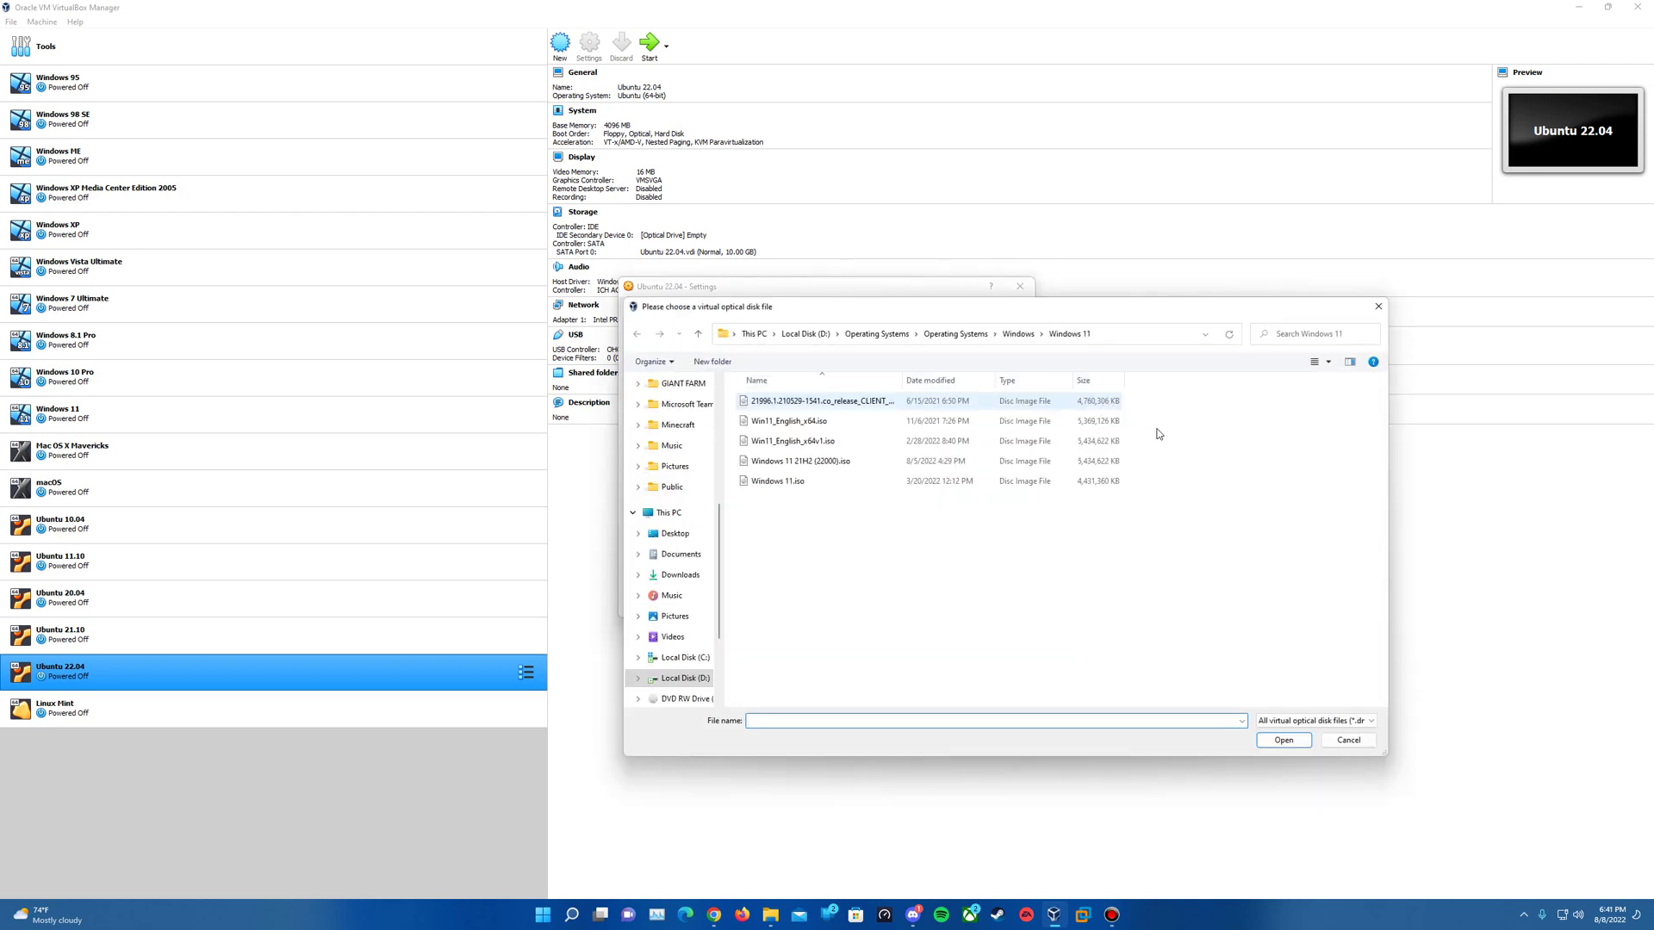
# Attach ubuntu-22.04-desktop-amd64.iso from the Linux\Ubuntu folder under Operating Systems to the optical drive and save the machine settings
pyautogui.click(890, 339)
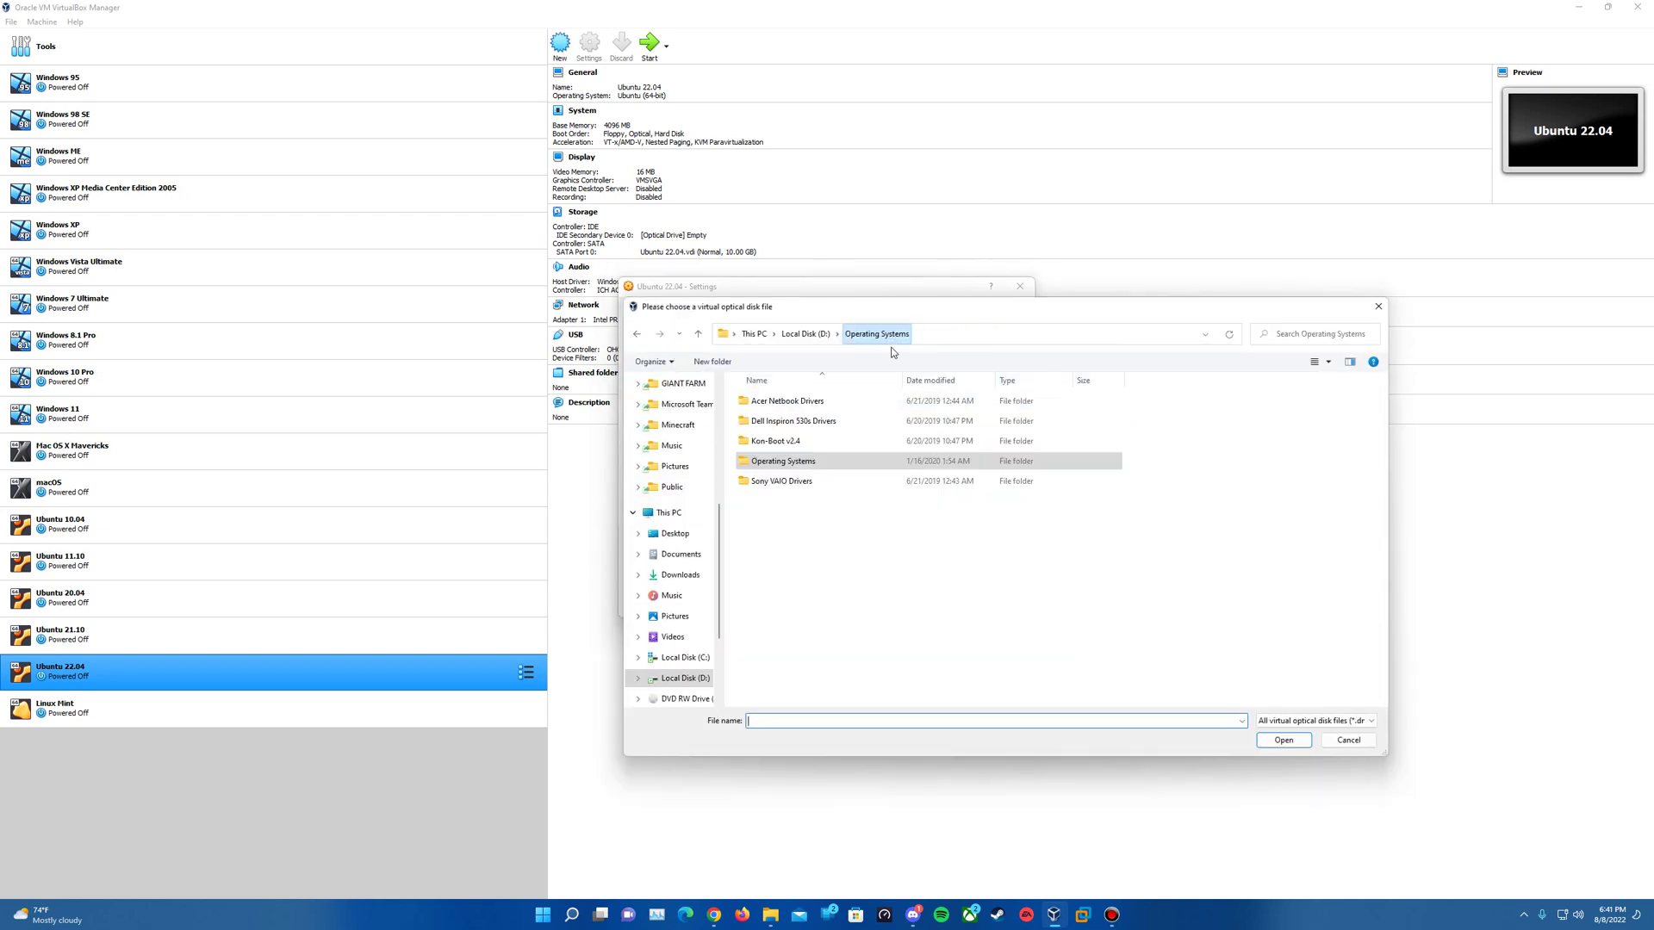
pyautogui.doubleClick(836, 467)
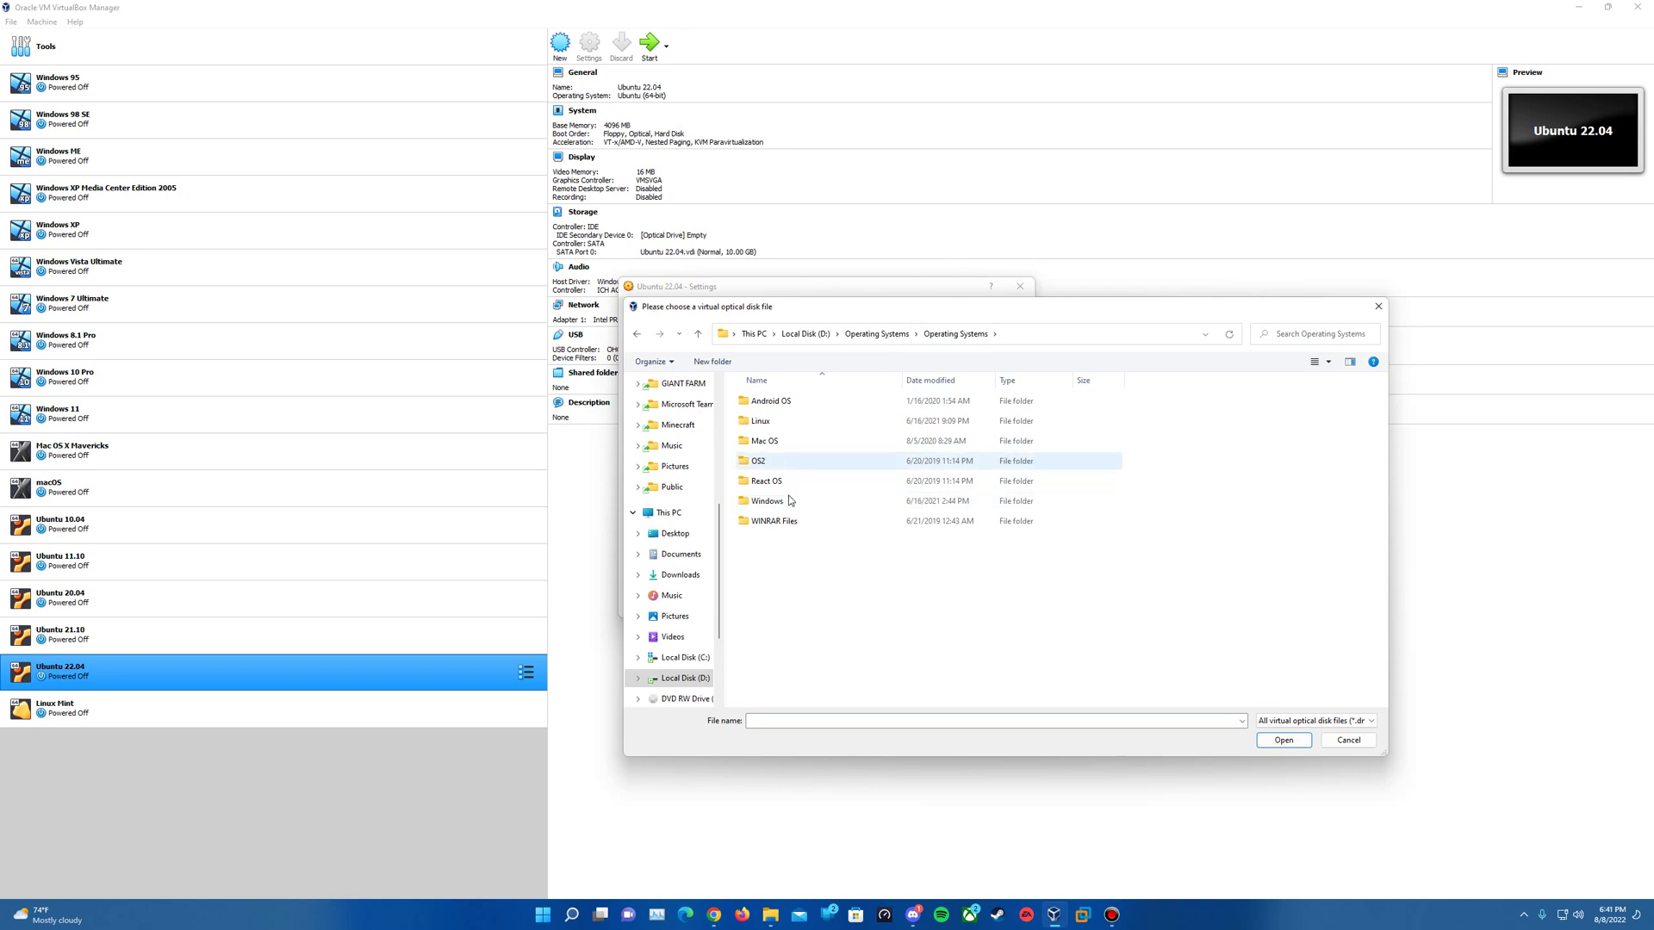
pyautogui.doubleClick(786, 422)
pyautogui.doubleClick(804, 620)
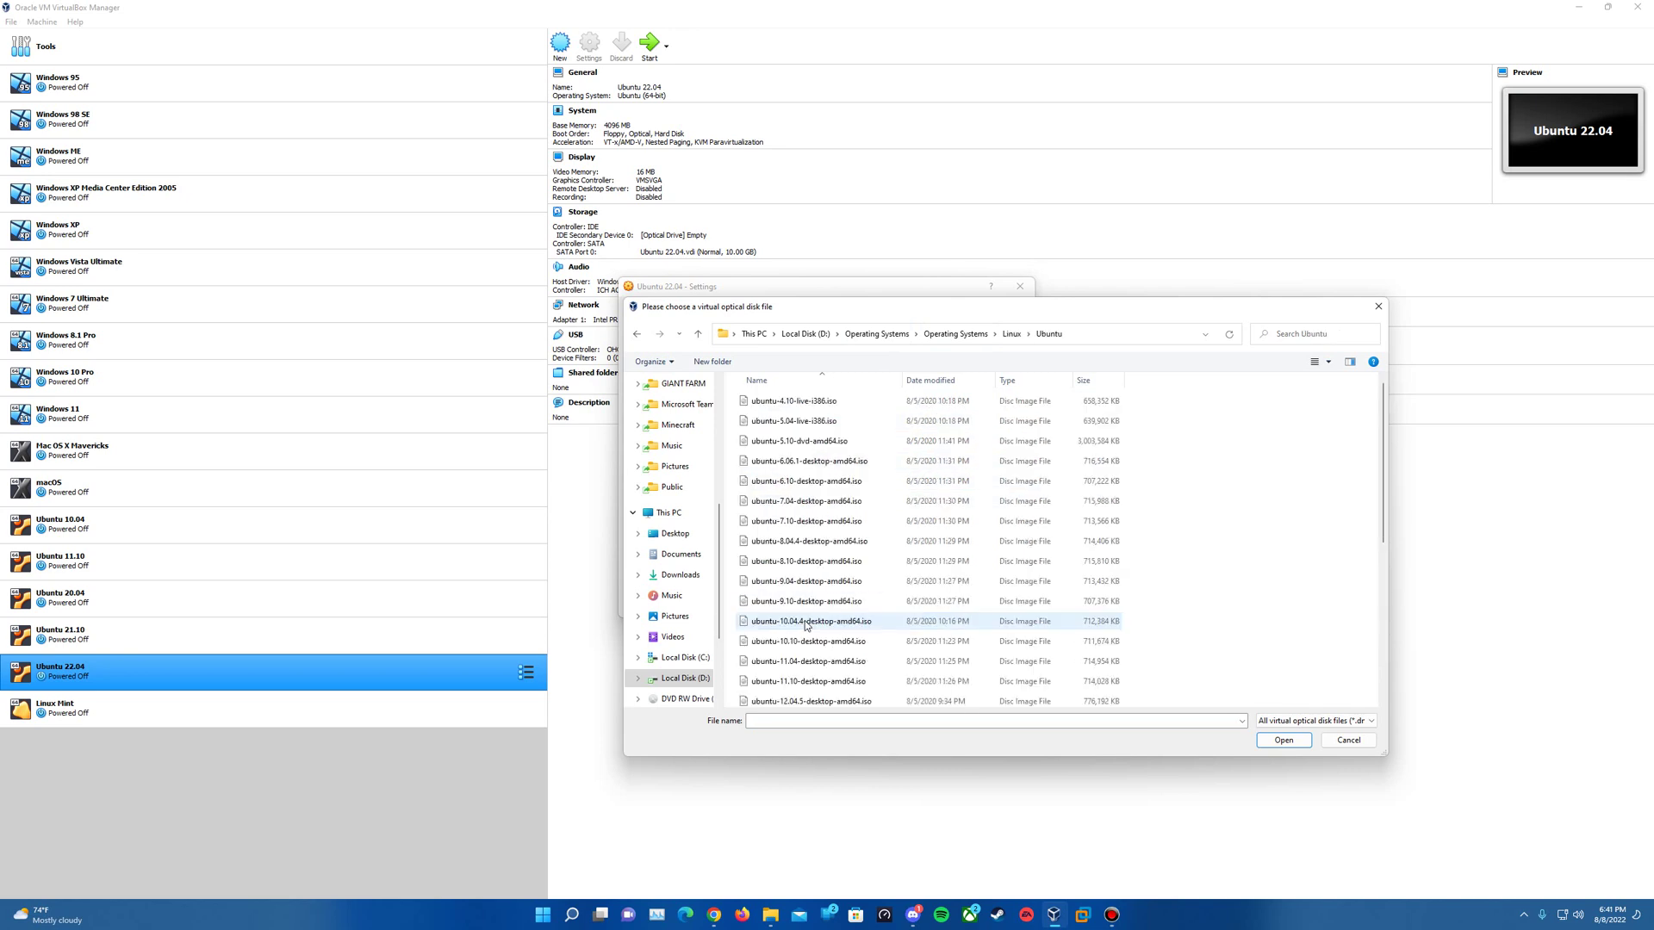
pyautogui.scroll(-2, 895, 629)
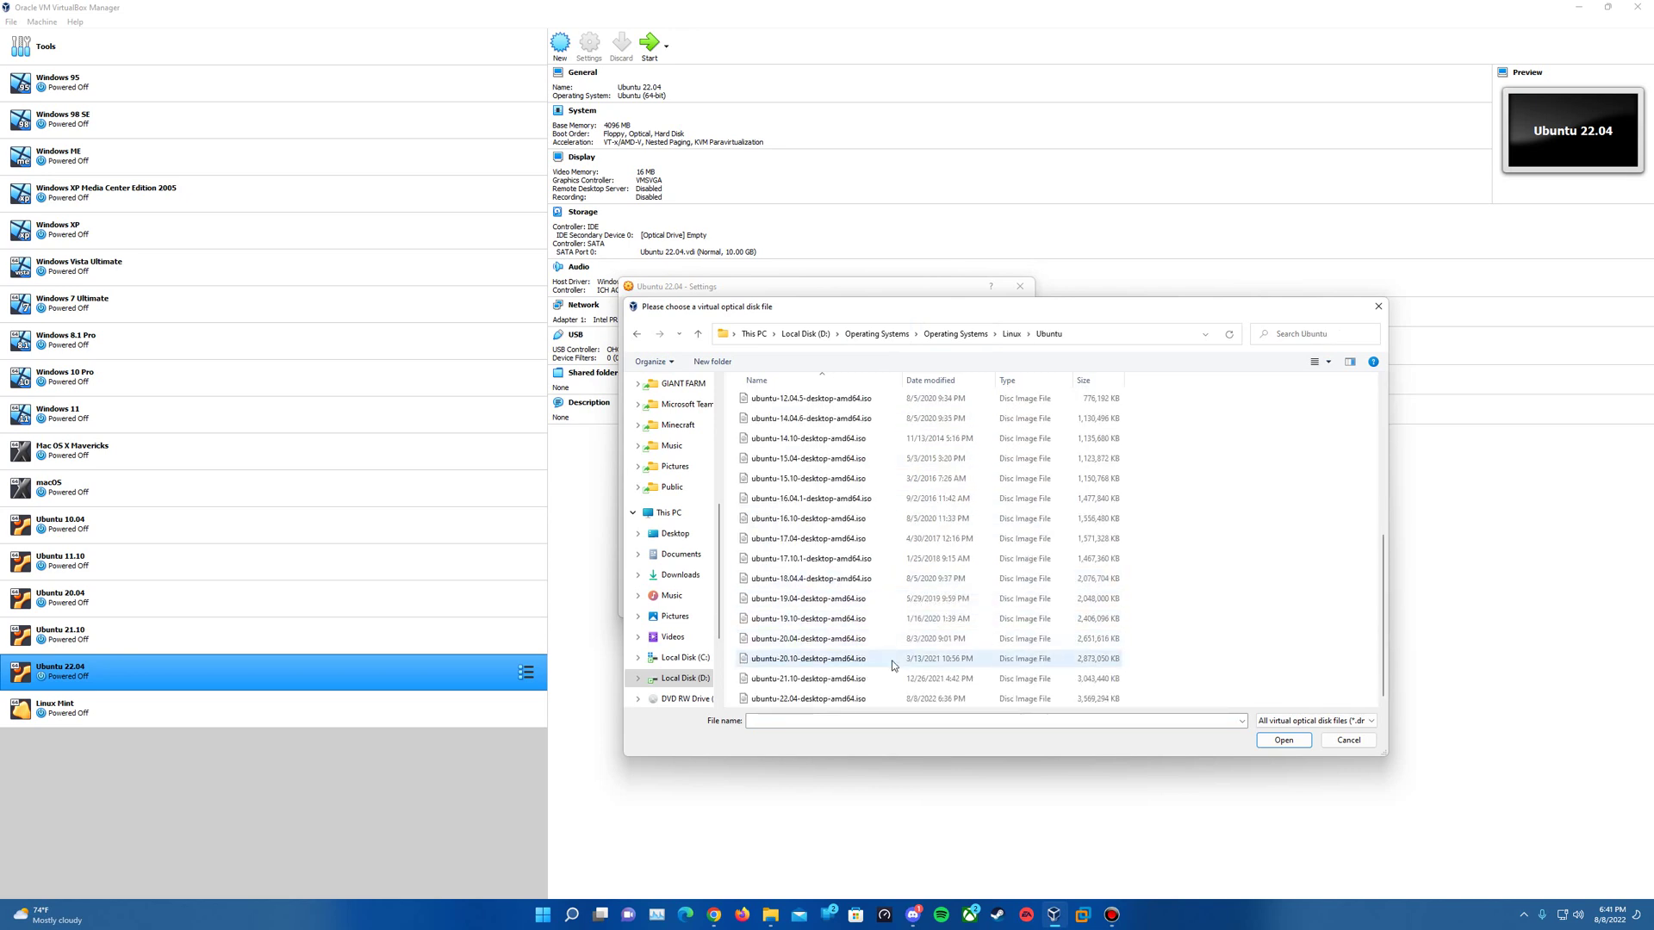
pyautogui.scroll(5, 908, 642)
pyautogui.scroll(-5, 857, 603)
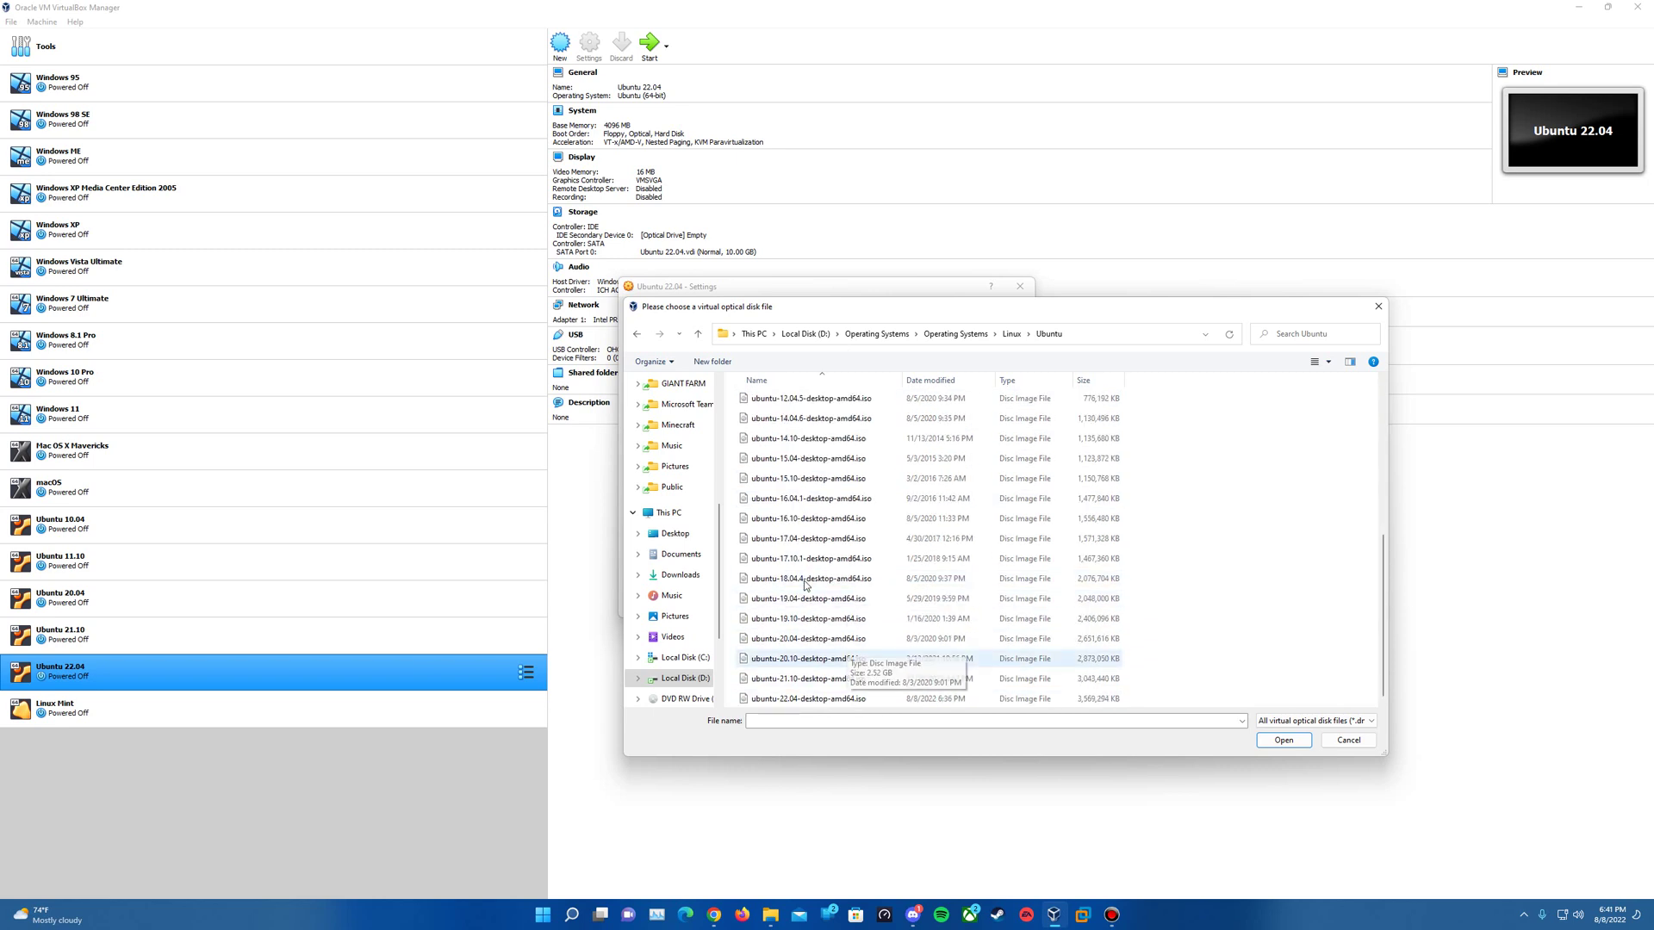
pyautogui.click(815, 699)
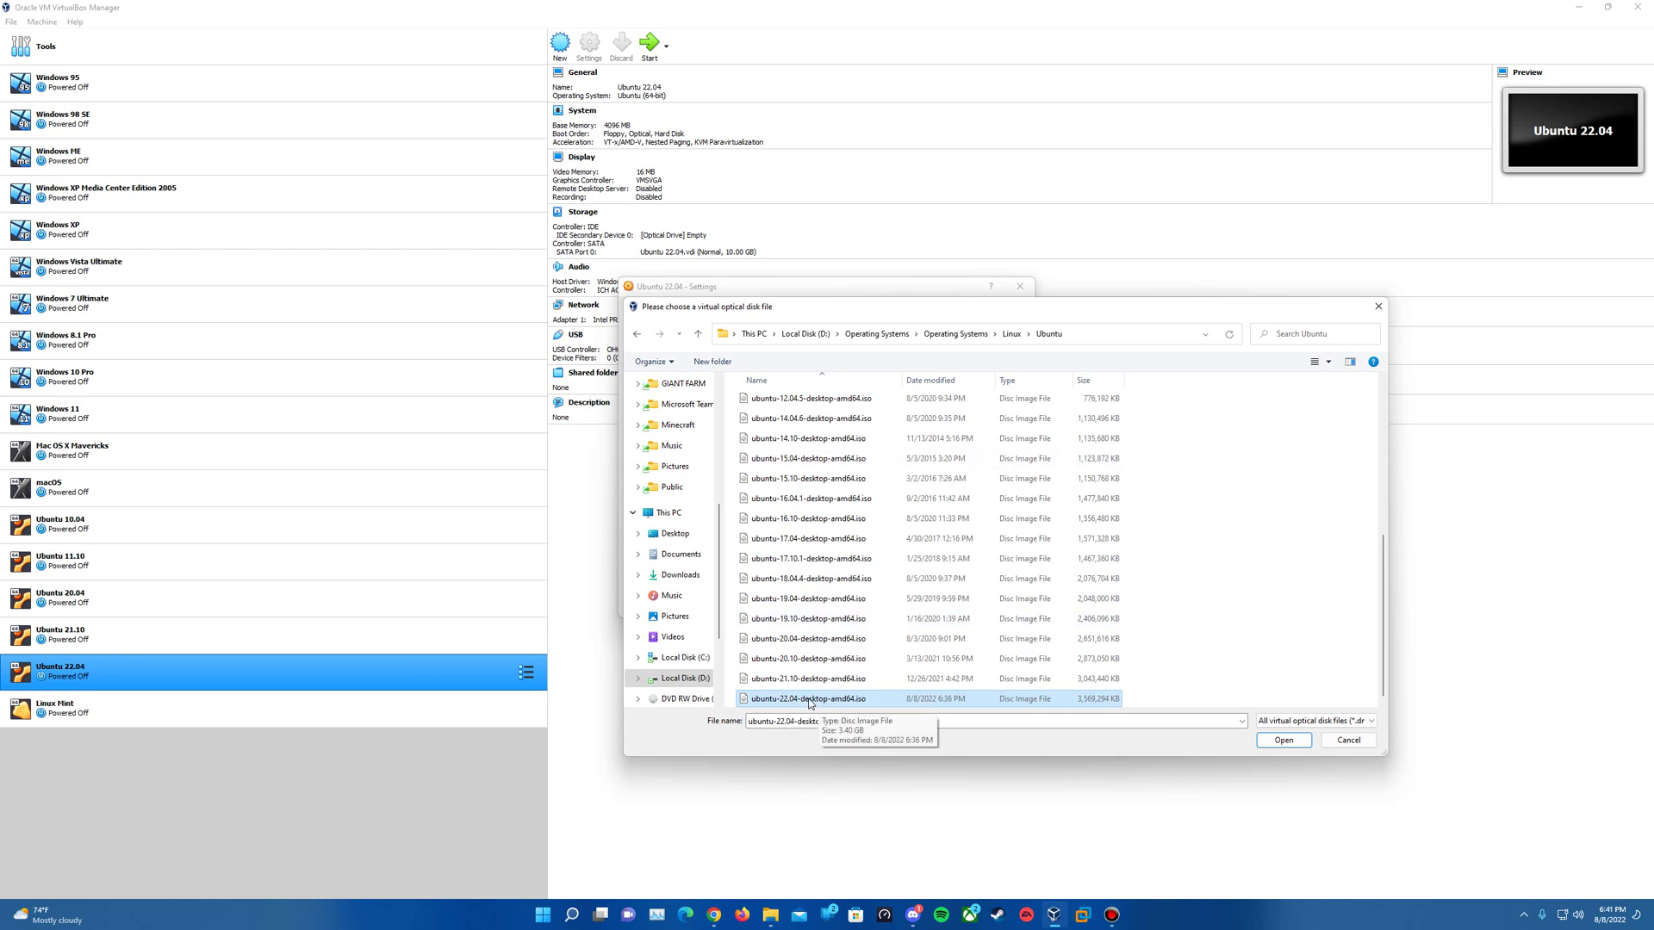
pyautogui.click(1282, 741)
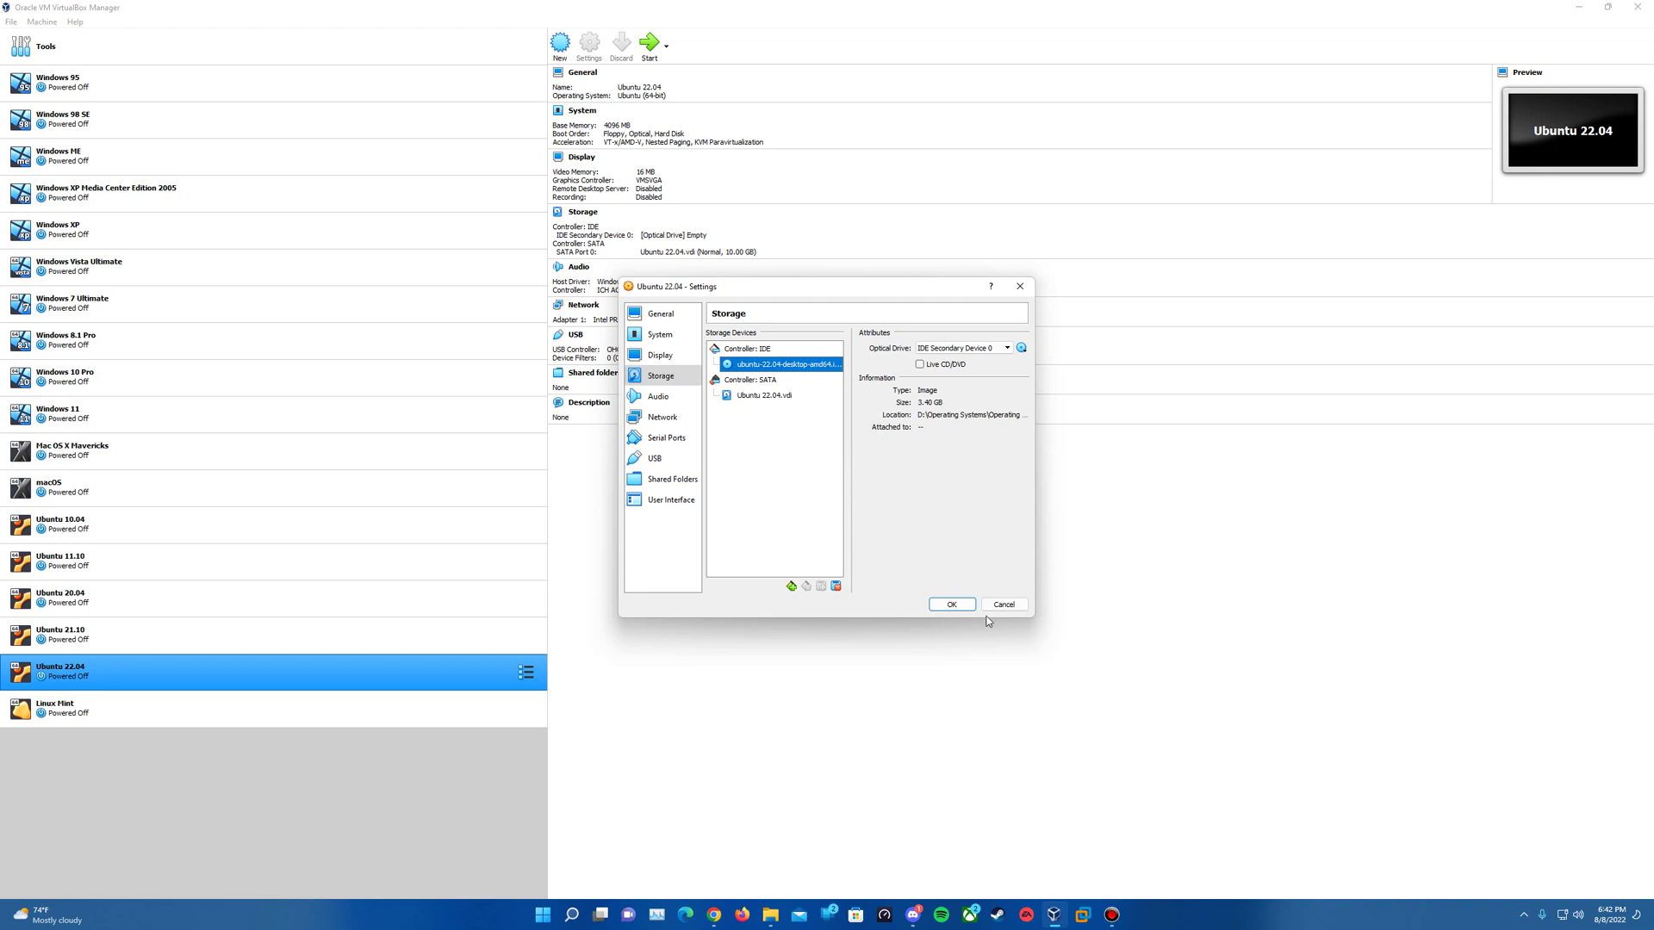
pyautogui.click(954, 604)
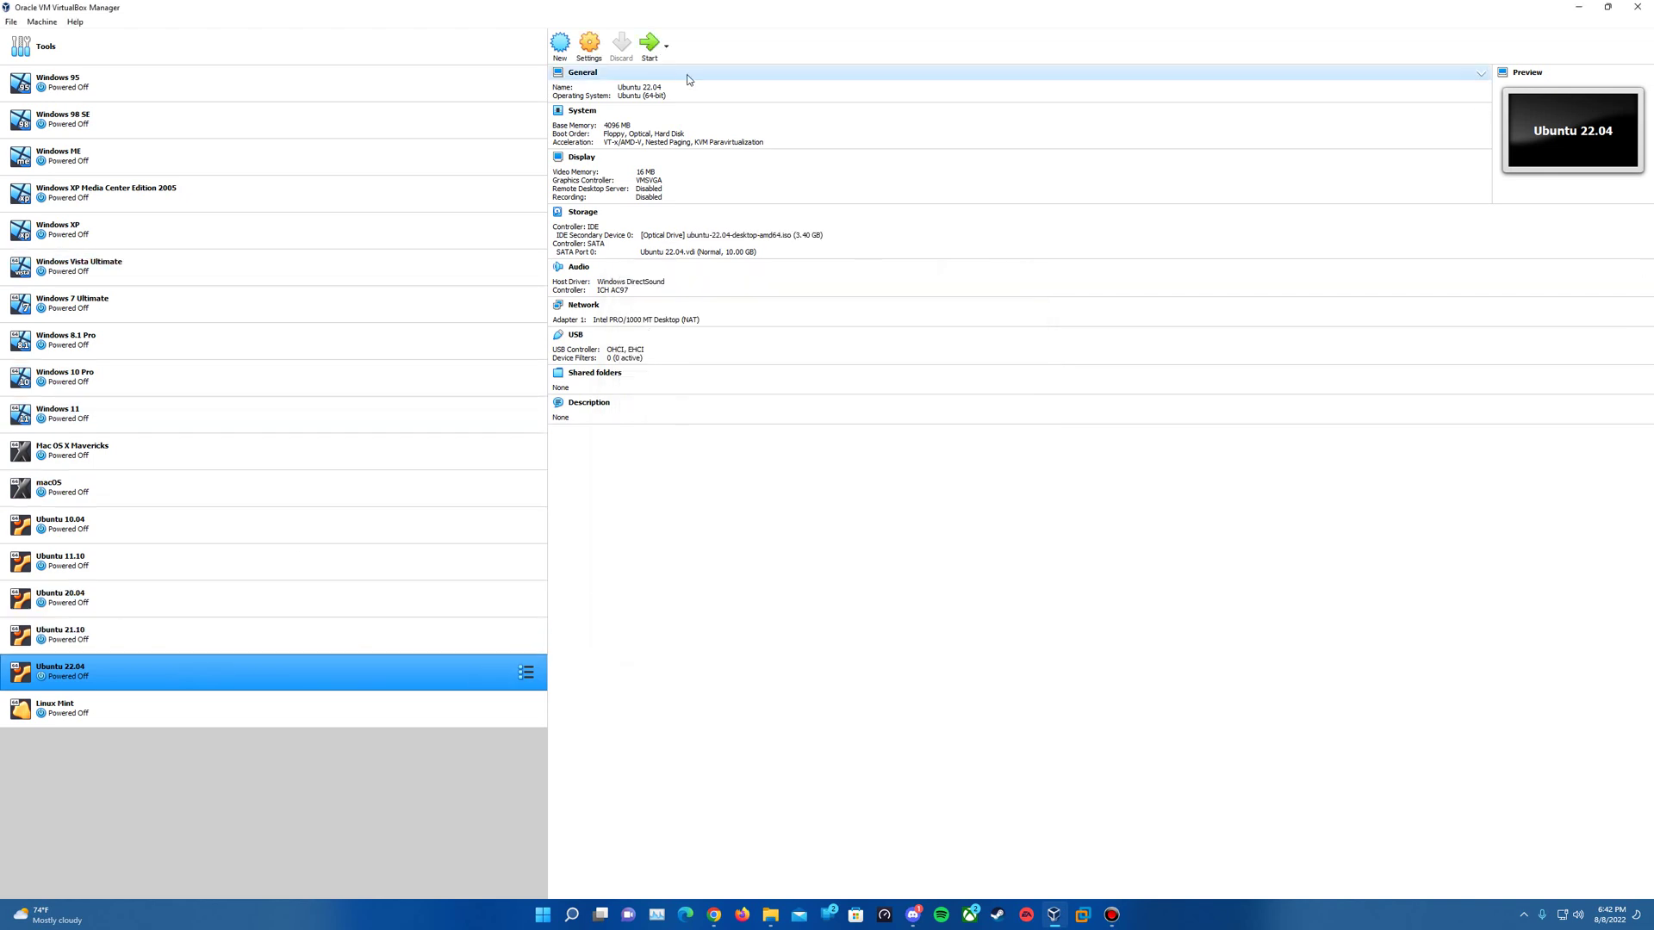
# Start the Ubuntu 22.04 virtual machine and maximize its window
pyautogui.click(651, 48)
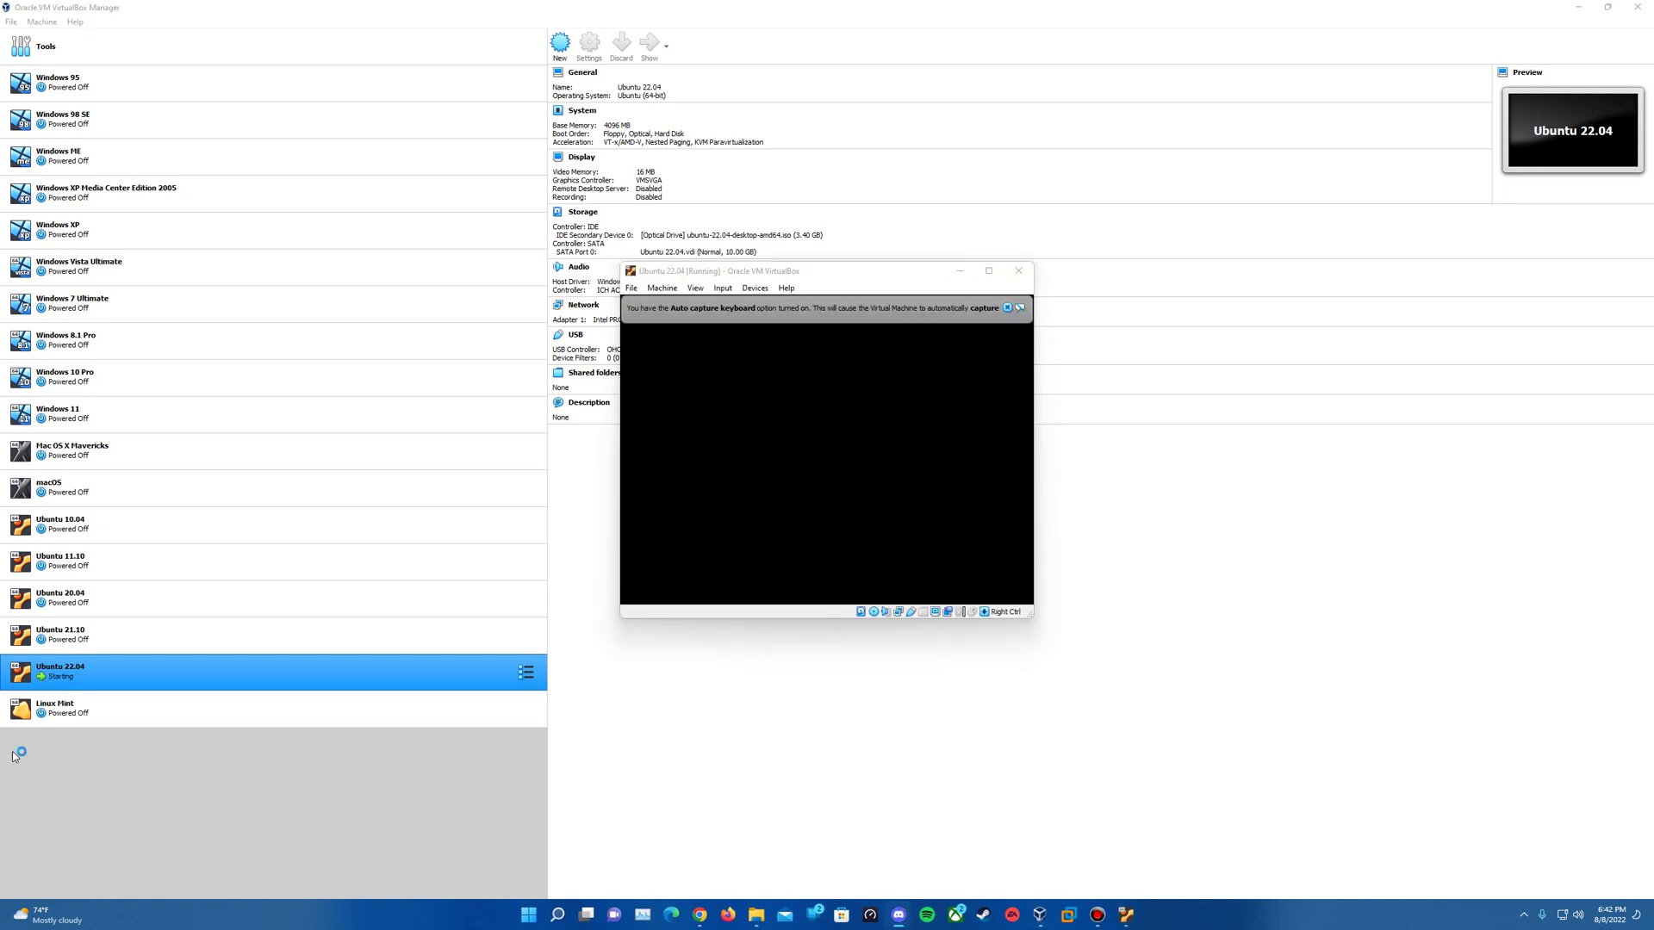
pyautogui.click(989, 271)
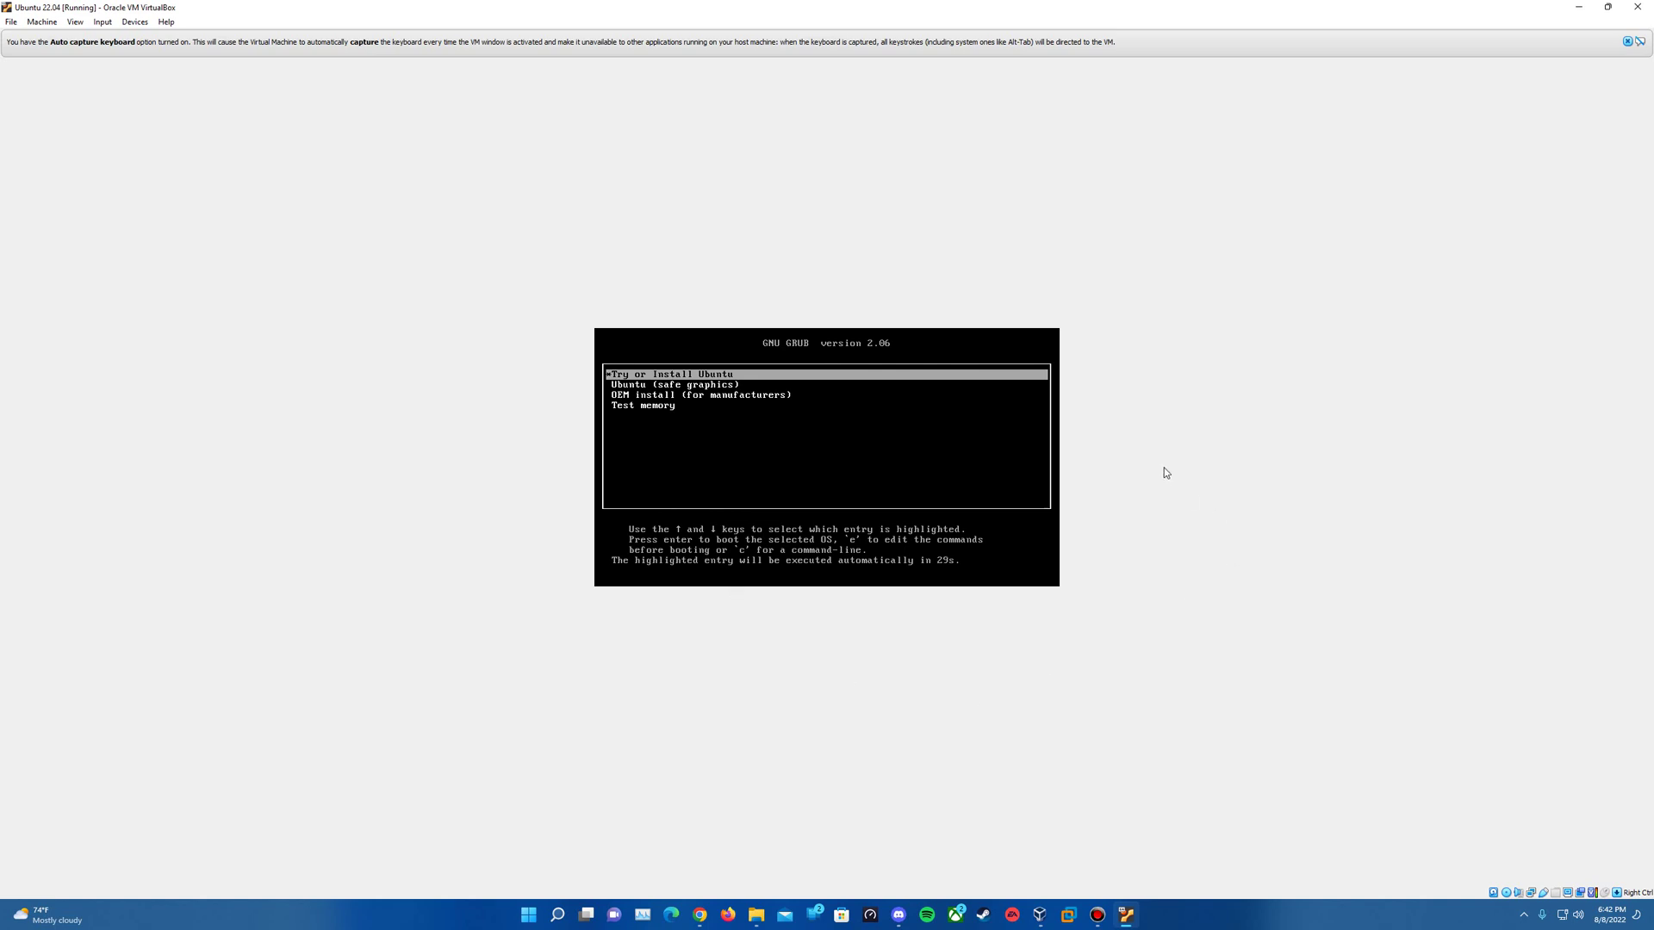
# Look through the GRUB boot entries, from Try or Install Ubuntu and safe graphics to OEM install and Test memory
pyautogui.press('Down')
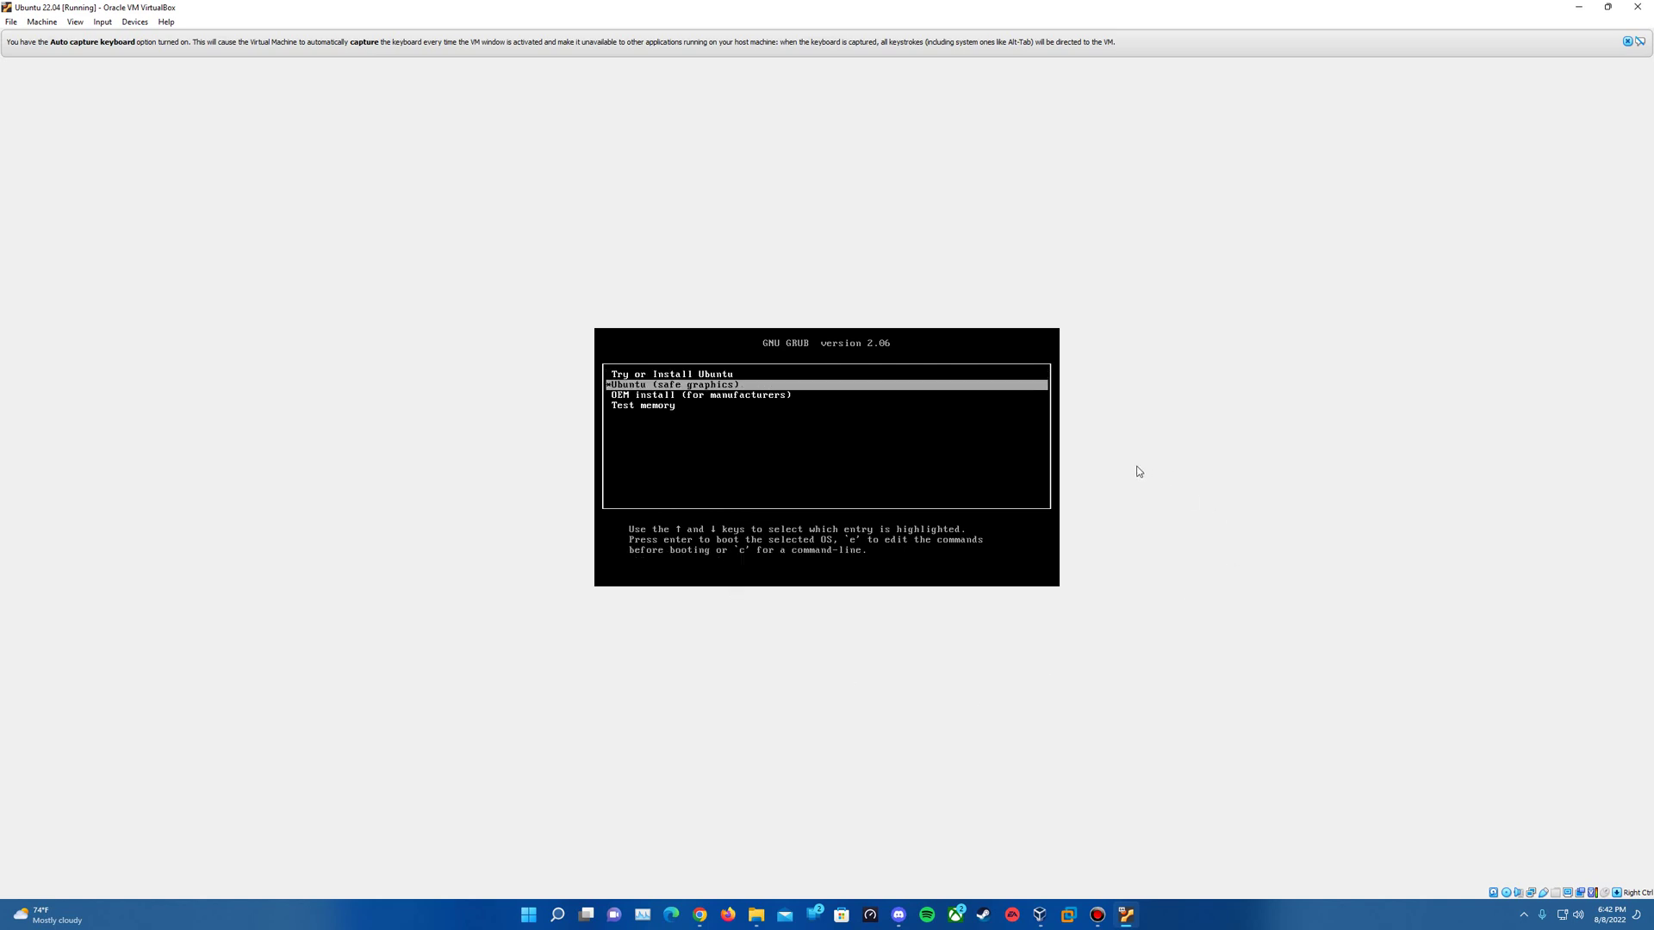
pyautogui.press('Down')
pyautogui.press('Down')
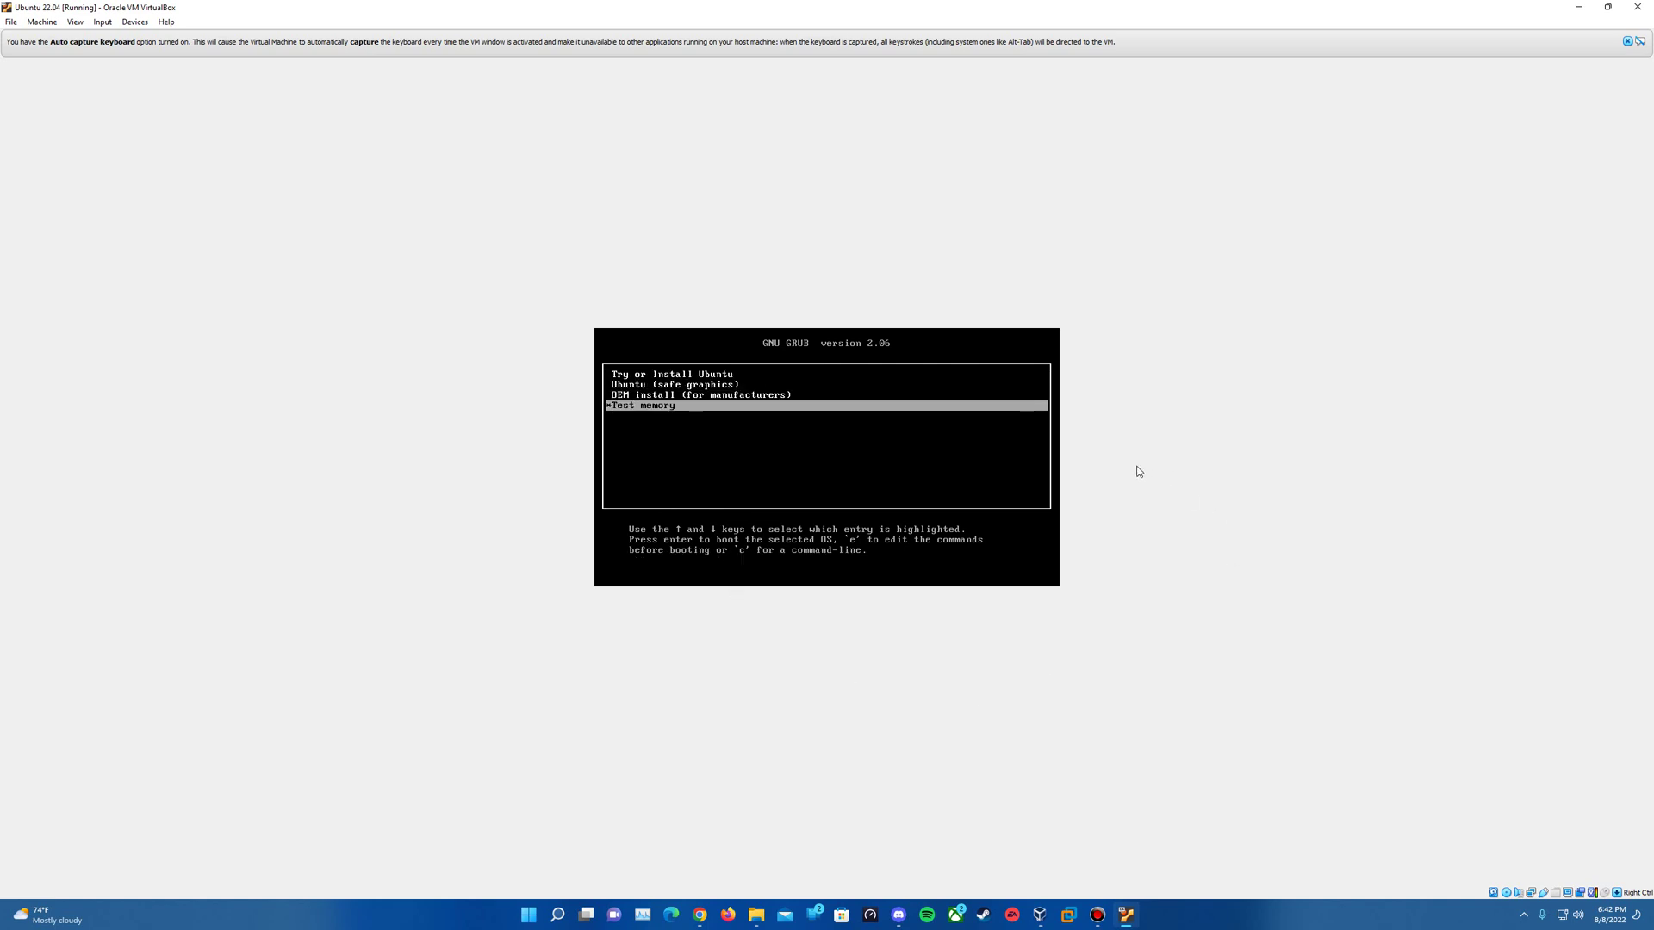
pyautogui.press('Up')
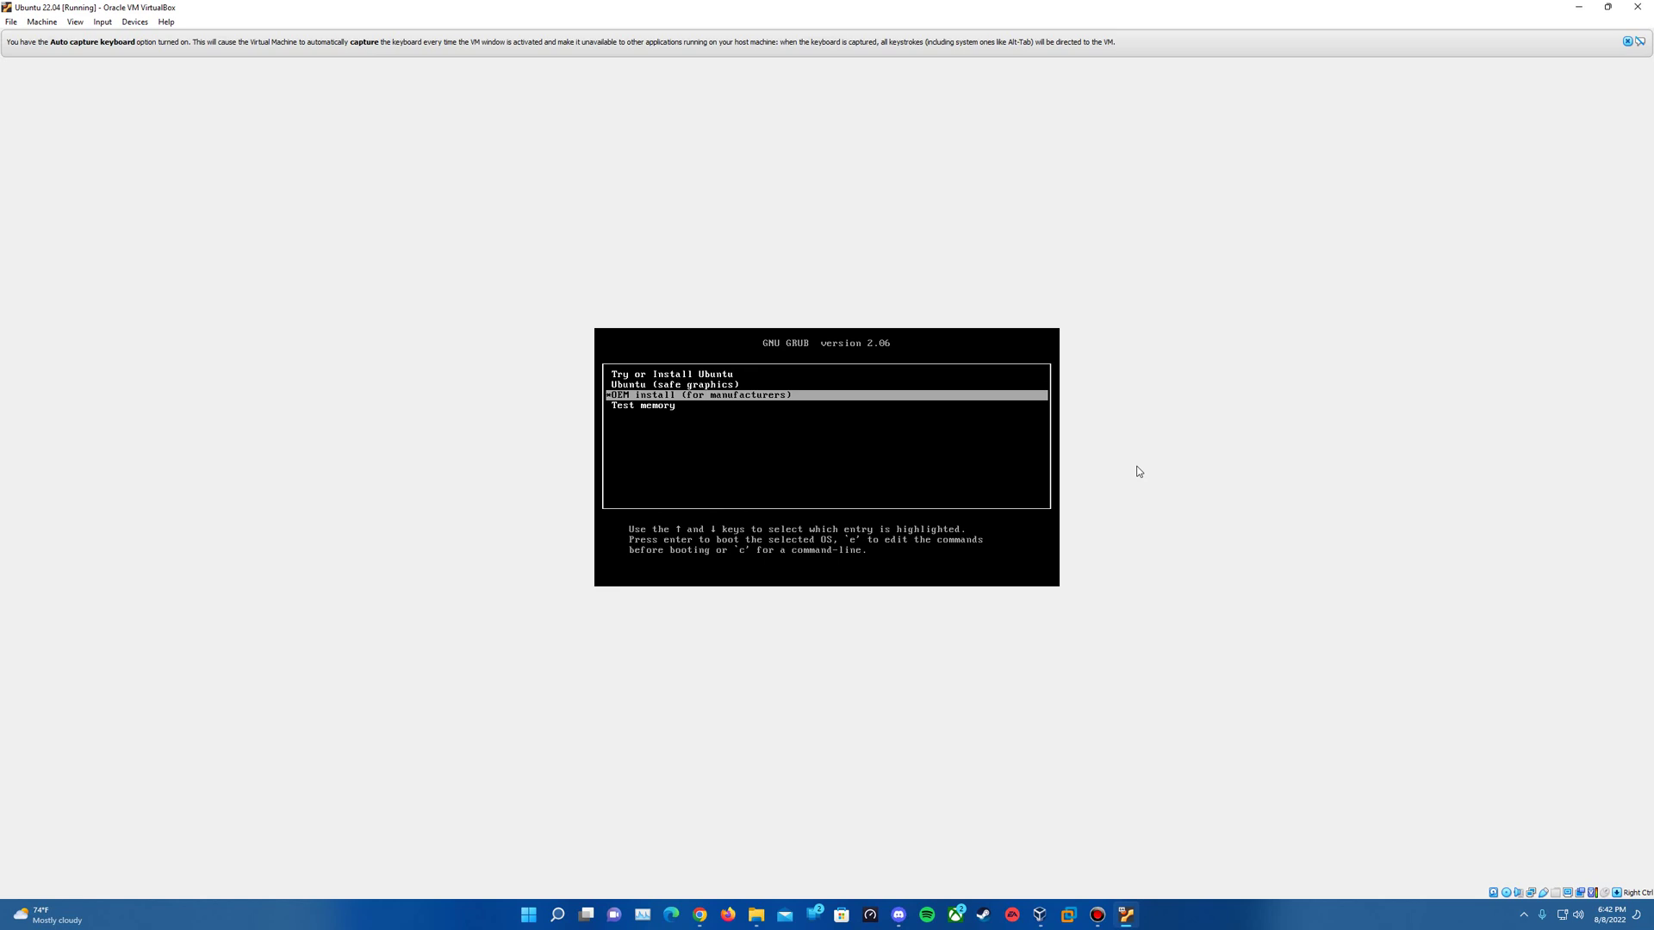
pyautogui.press('Up')
pyautogui.press('Down')
pyautogui.press('Down')
pyautogui.press('Up')
pyautogui.press('Up')
pyautogui.press('Down')
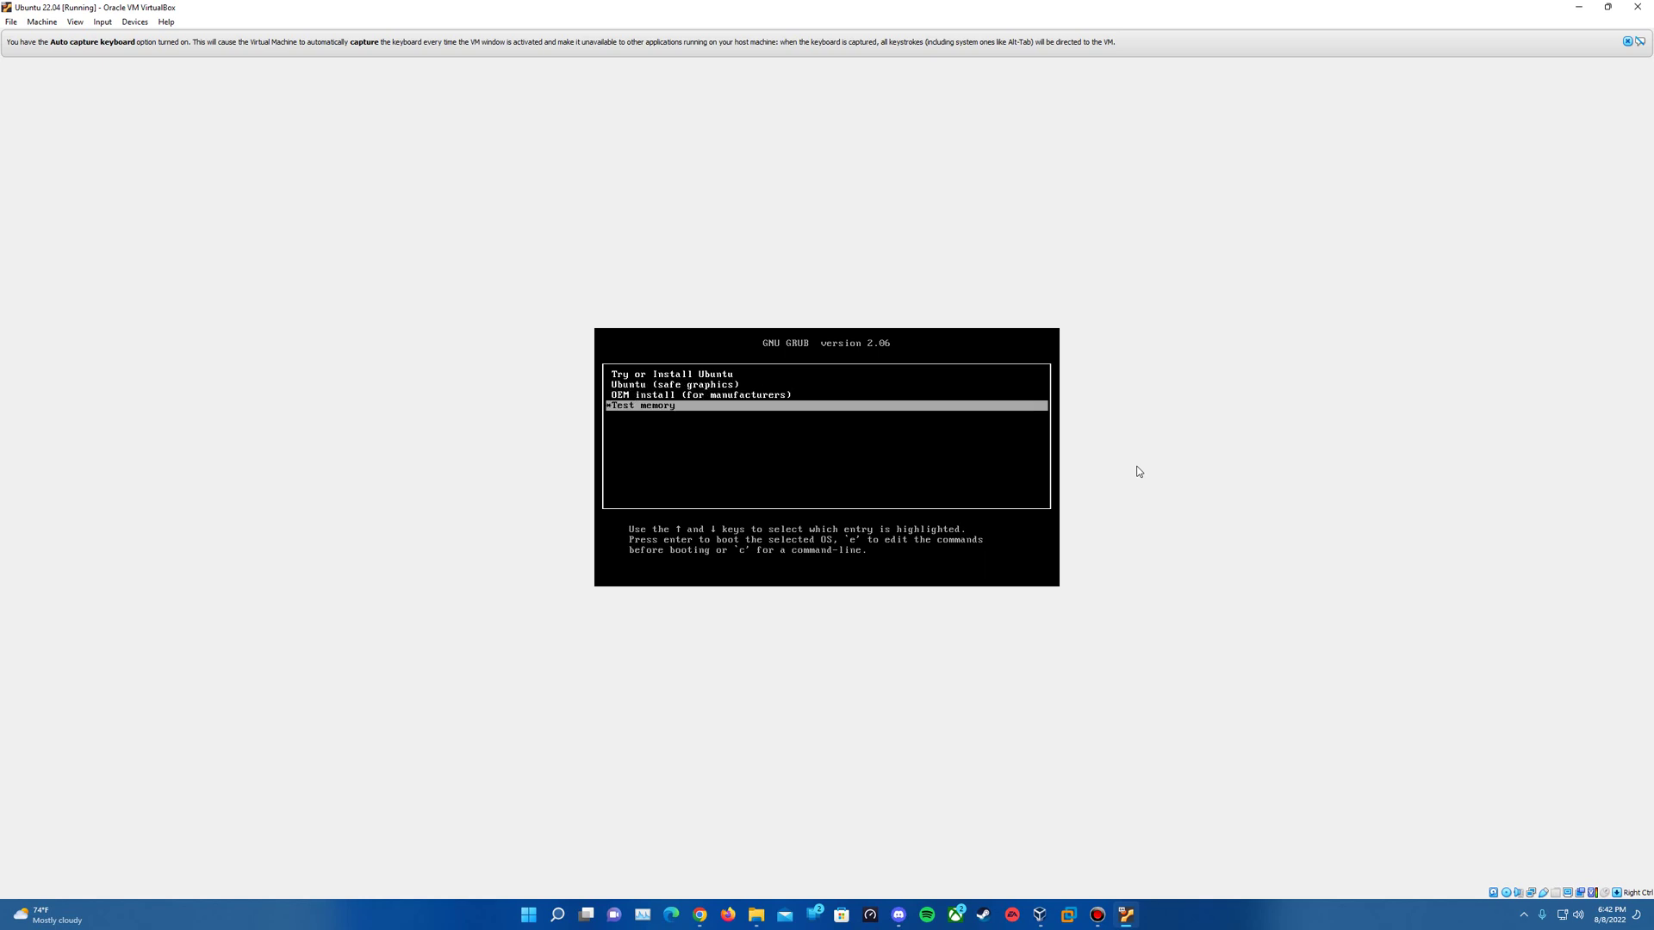
pyautogui.press('Up')
pyautogui.press('Up')
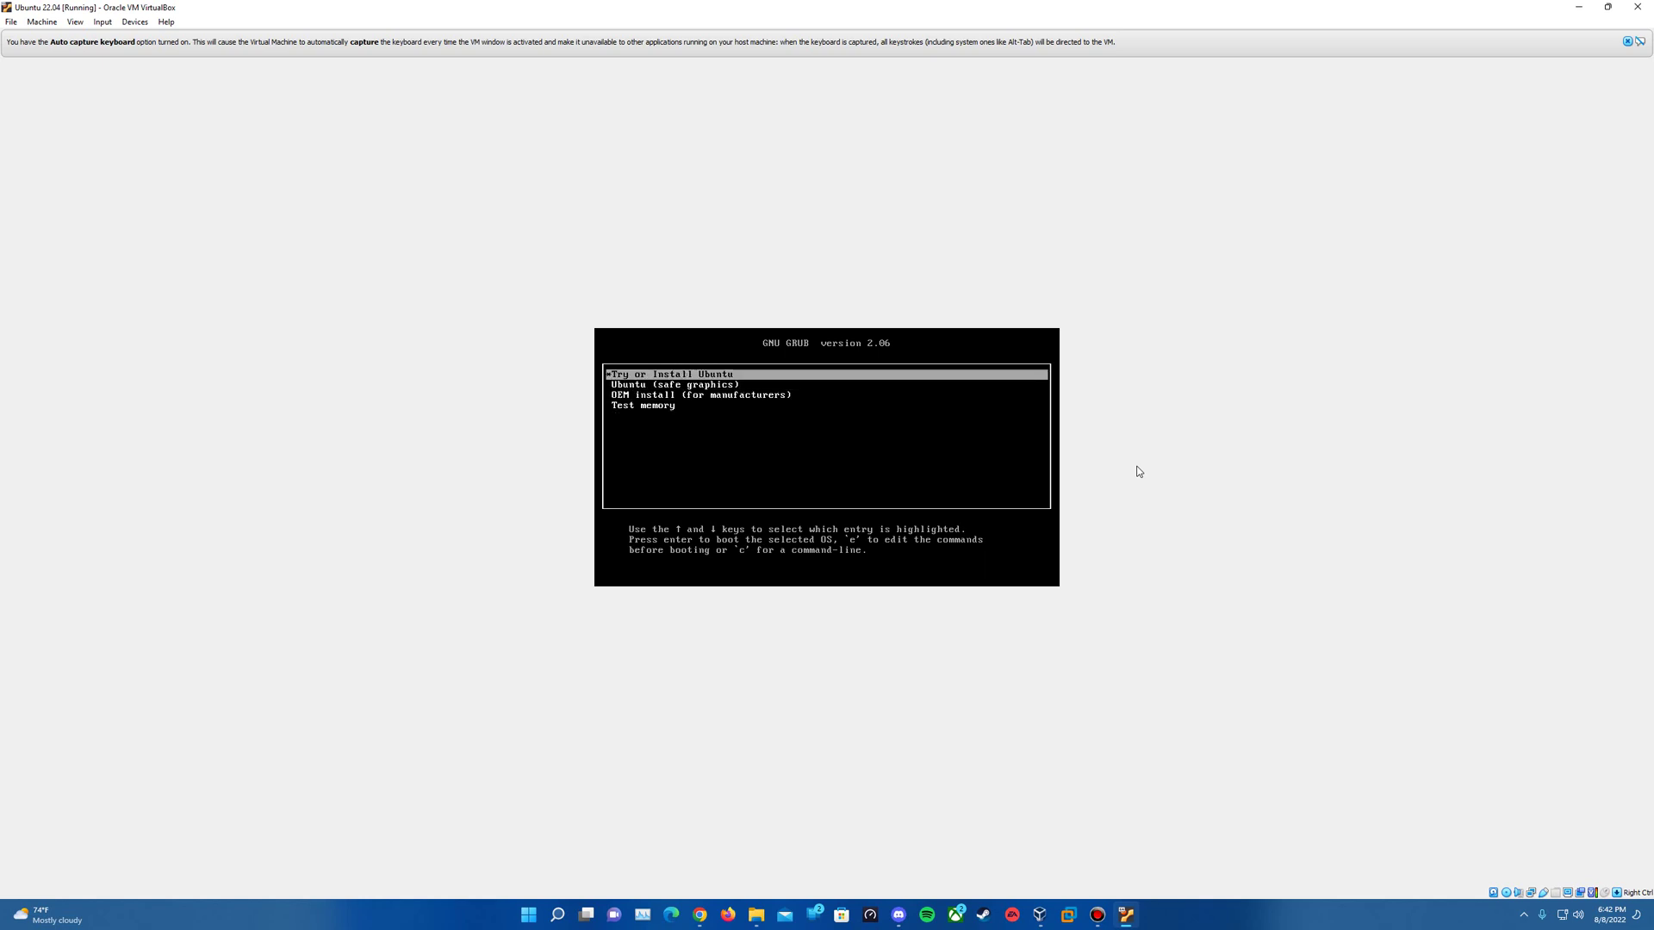
# Boot the Try or Install Ubuntu entry and dismiss the keyboard capture and mouse pointer integration notices
pyautogui.press('Return')
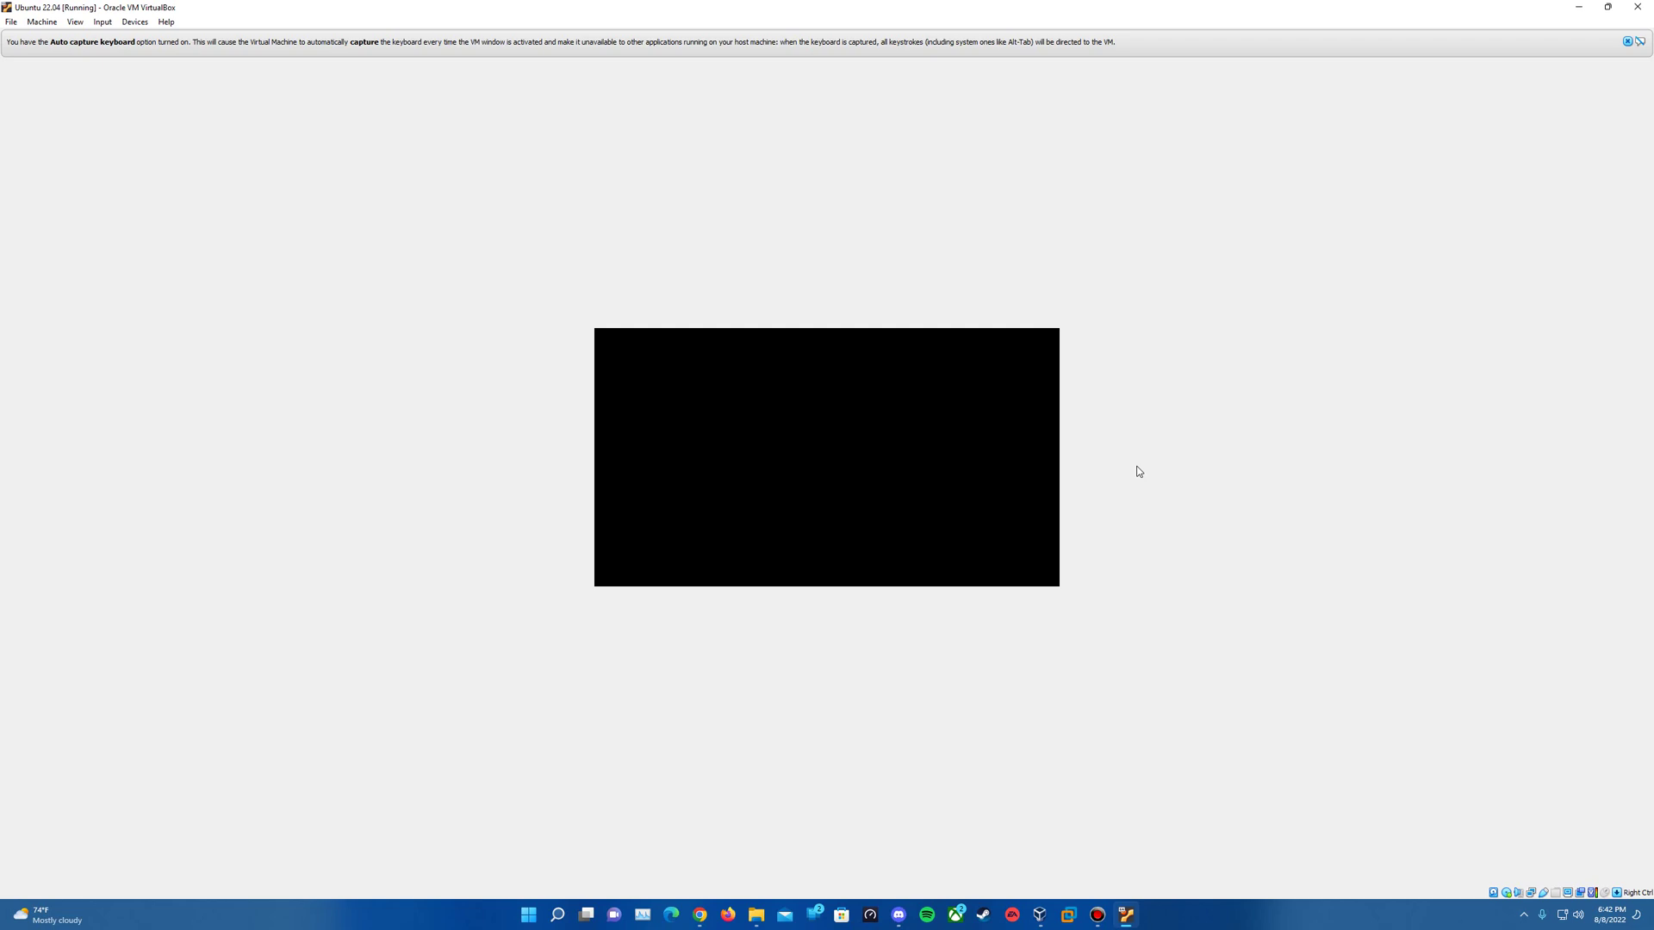
pyautogui.click(1627, 42)
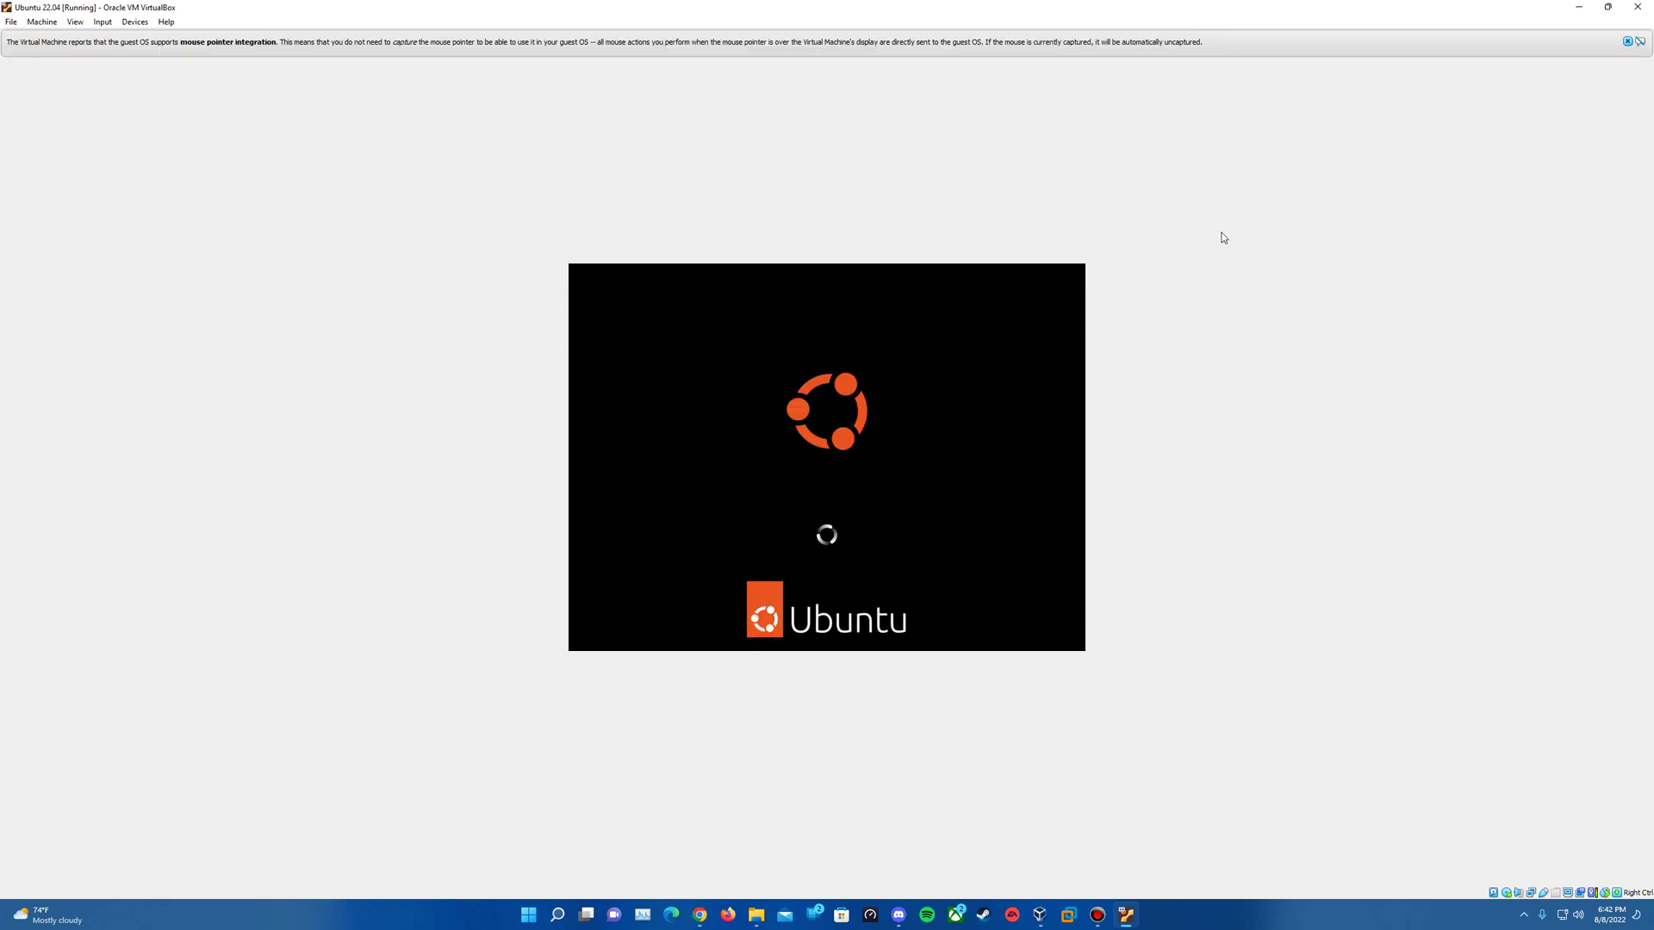
pyautogui.click(1627, 42)
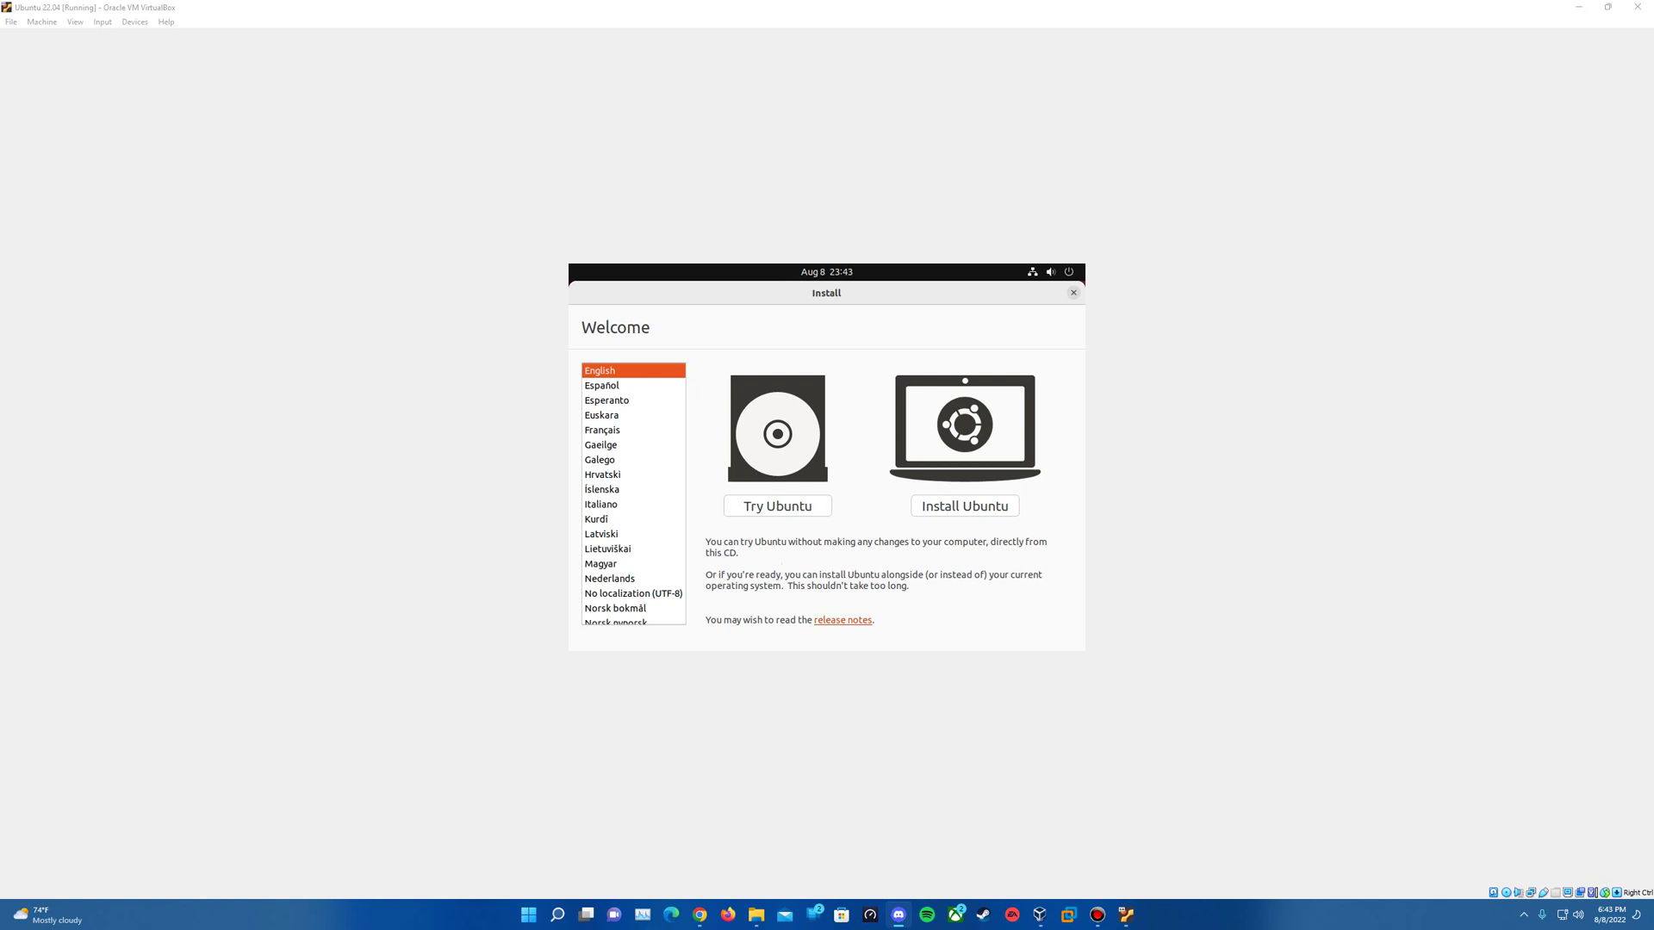
# Start the Ubuntu installation in English and accept the English (US) keyboard layout
pyautogui.click(962, 506)
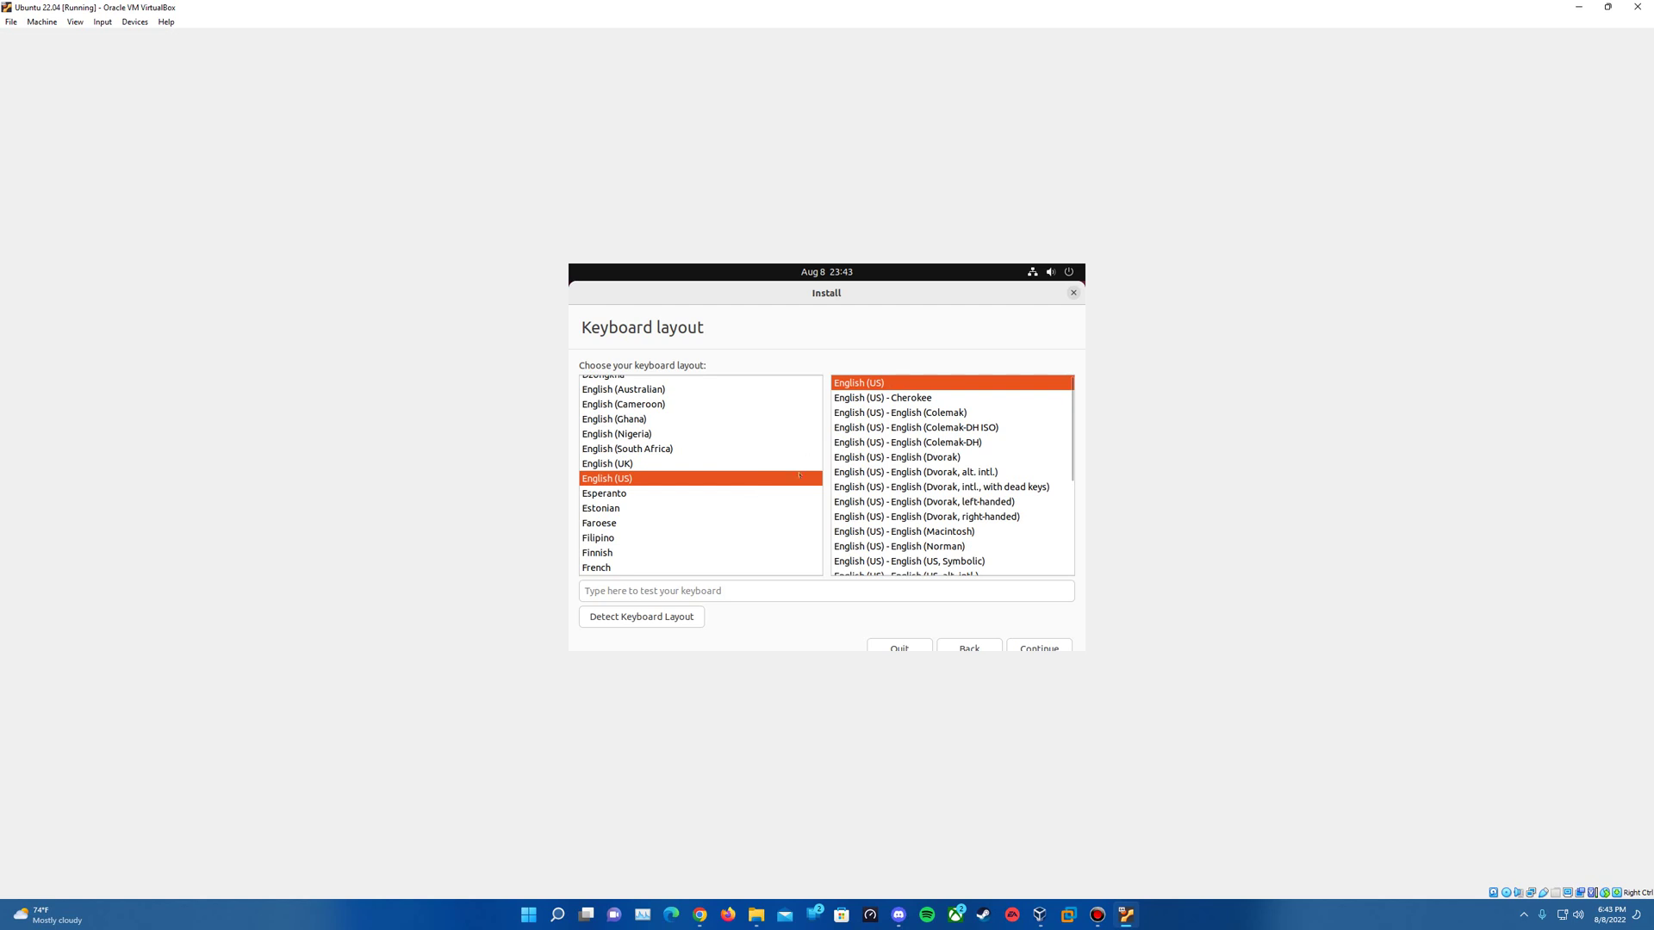
pyautogui.click(1037, 647)
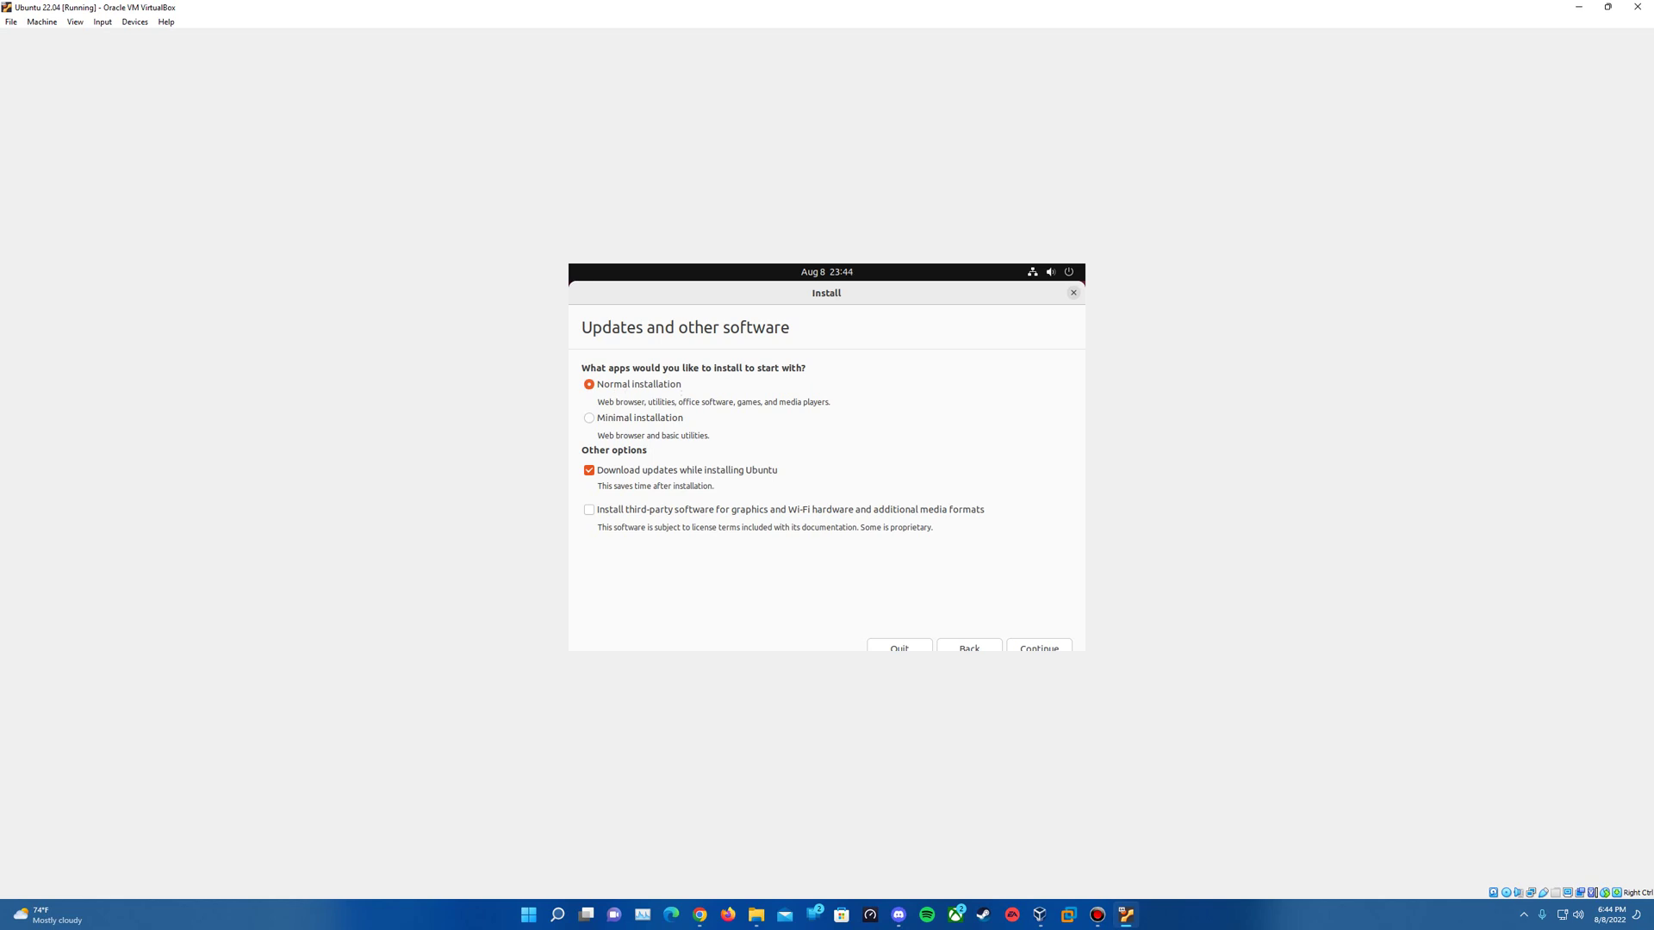
# Choose the normal installation with updates downloaded while installing and without third-party software, and continue
pyautogui.moveTo(679, 402); pyautogui.dragTo(874, 420)
pyautogui.click(589, 418)
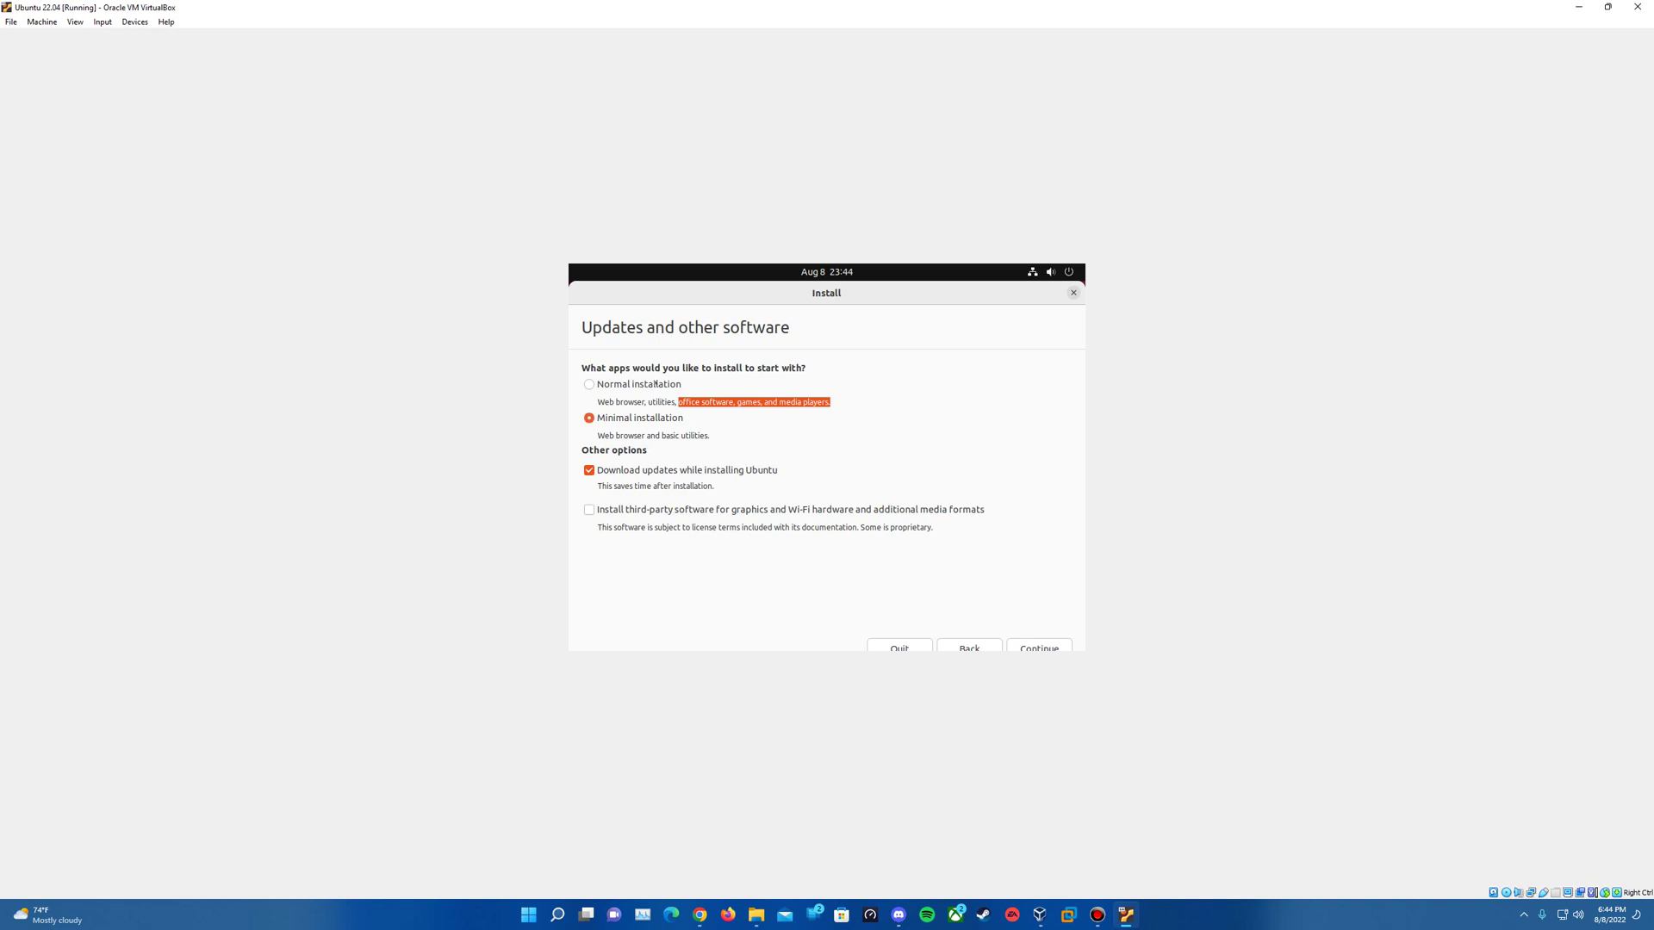
pyautogui.click(654, 385)
pyautogui.click(694, 401)
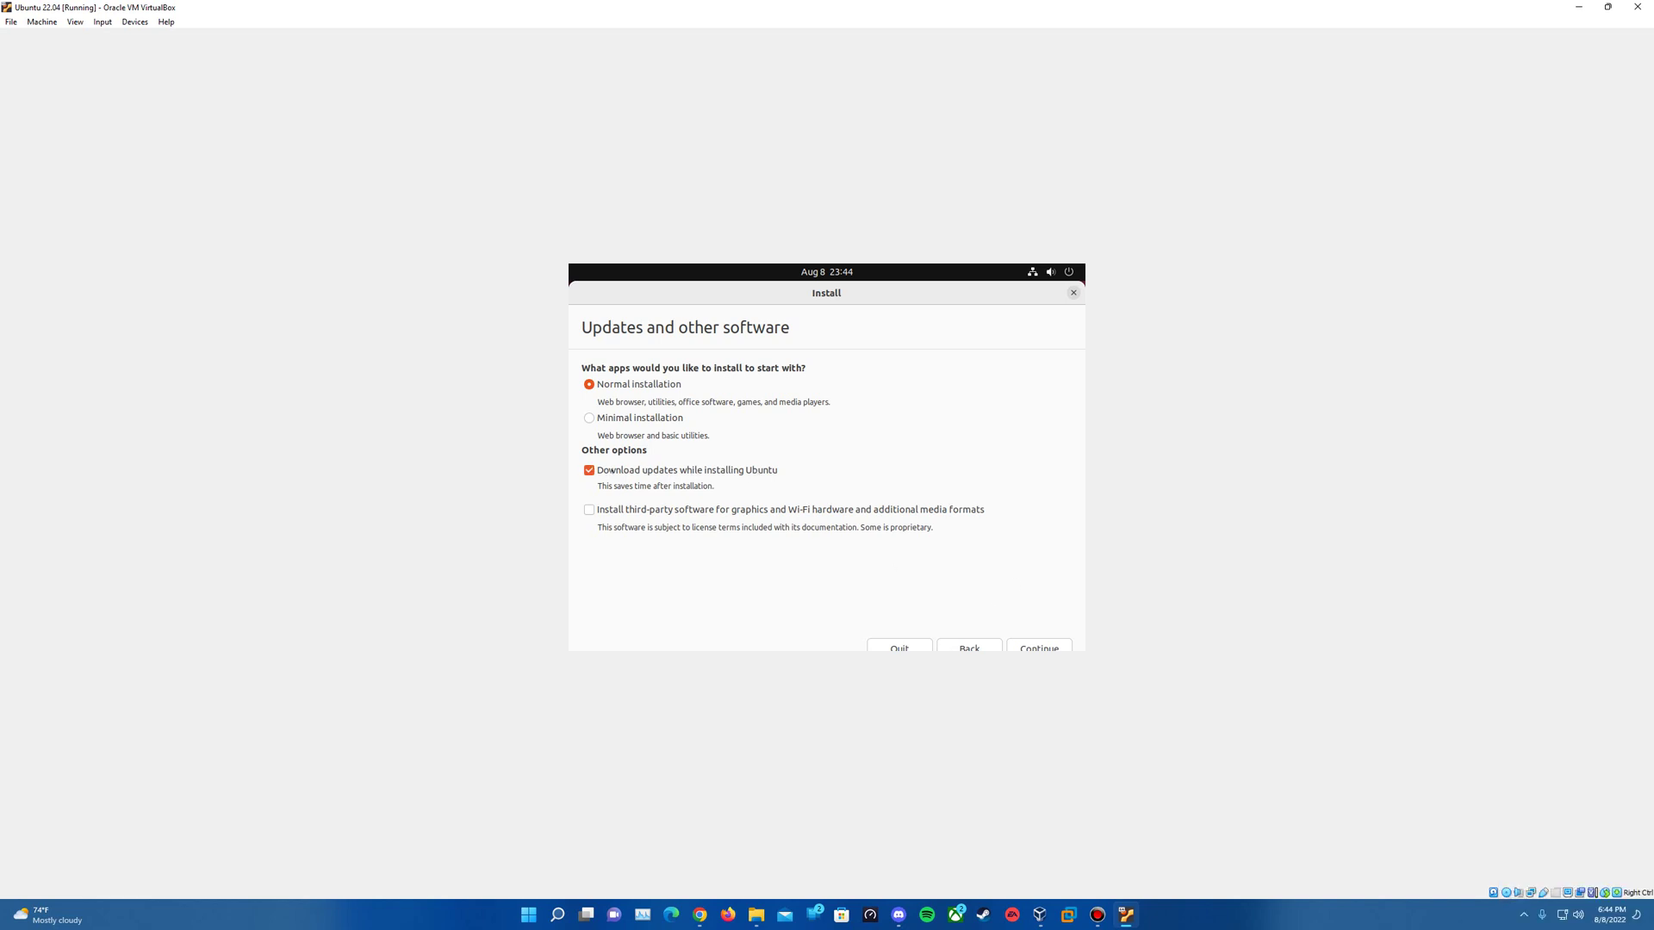
pyautogui.click(645, 510)
pyautogui.click(622, 510)
pyautogui.click(1016, 644)
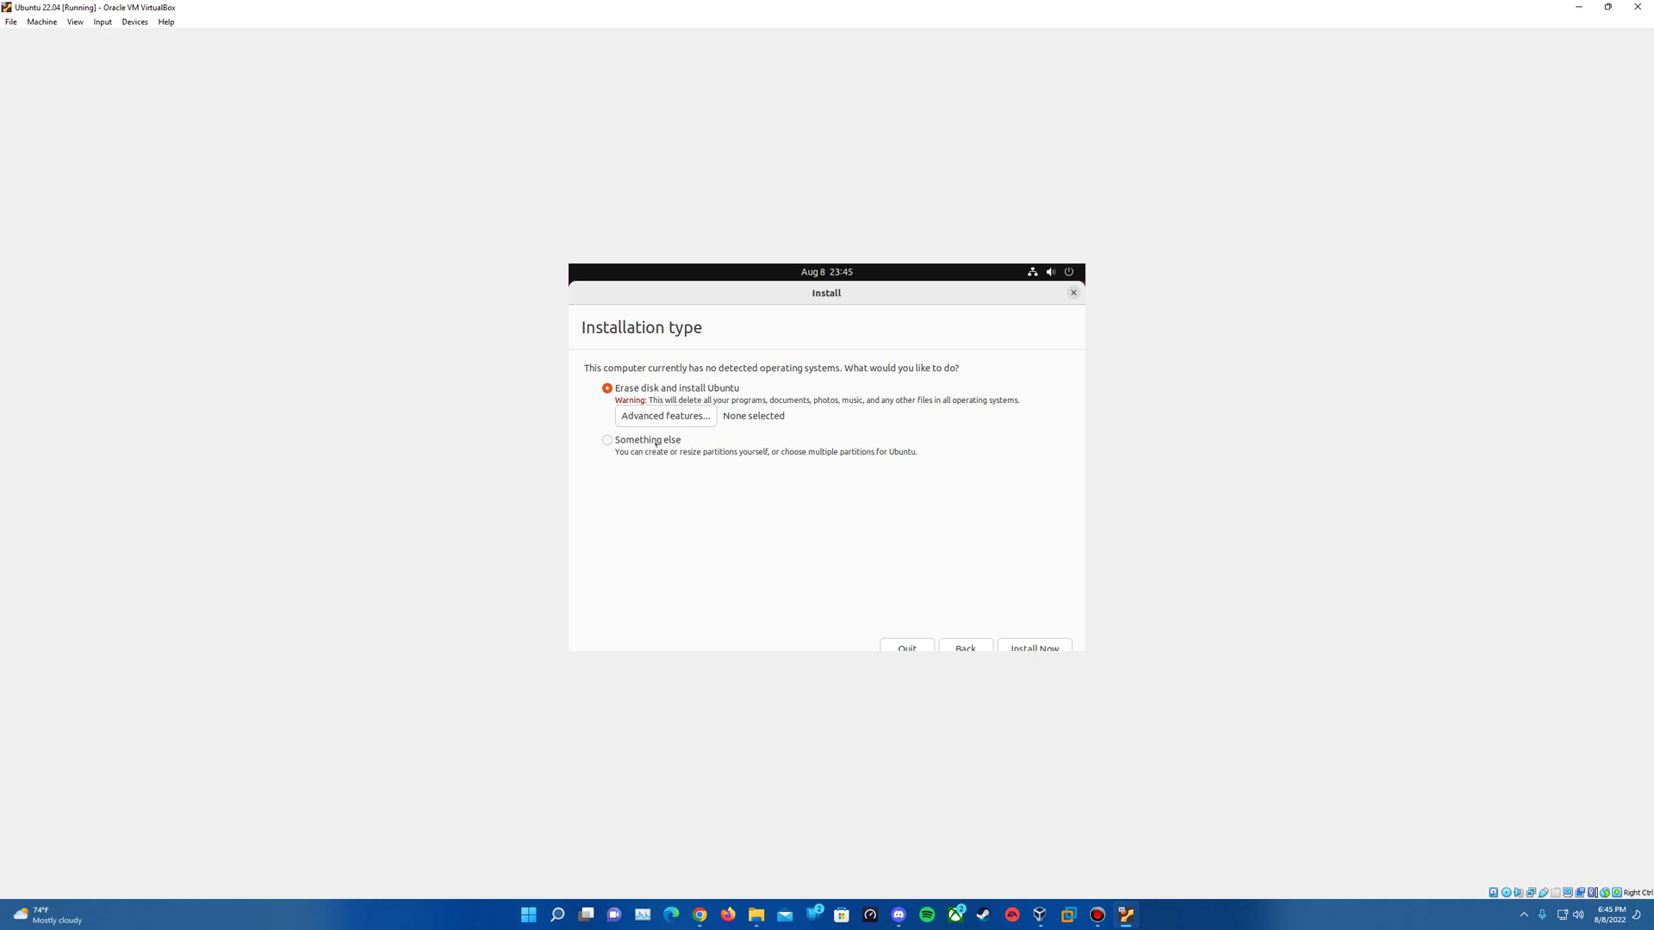
# Choose to erase the disk and install Ubuntu, and approve writing the partition changes to the disk
pyautogui.click(1036, 647)
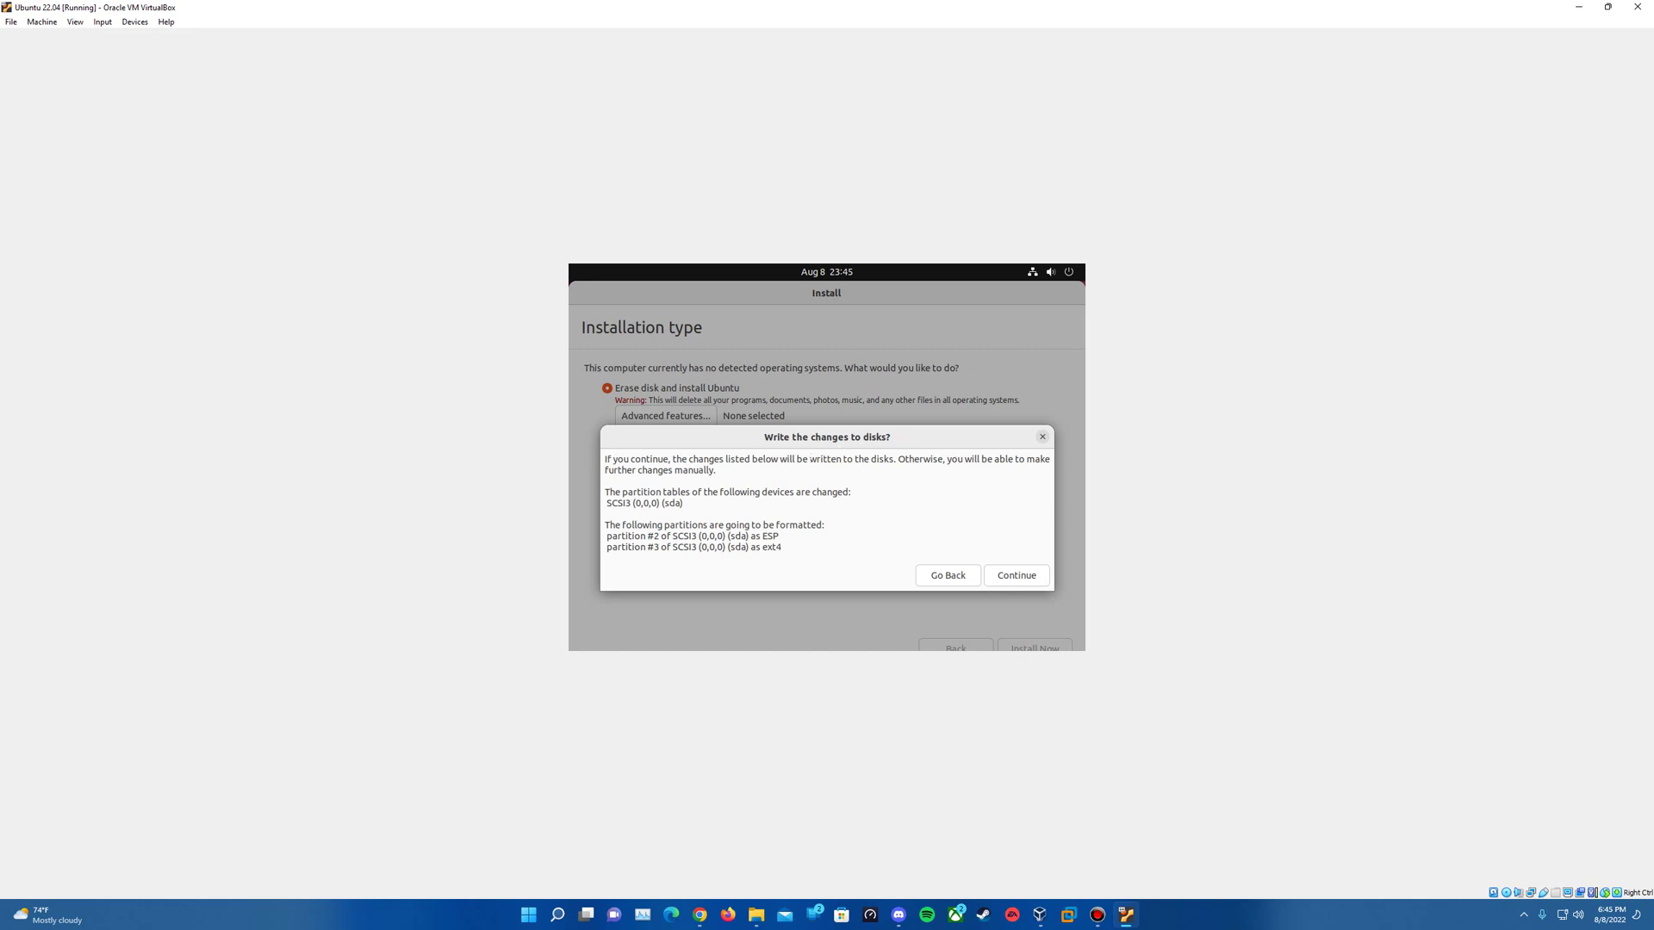
pyautogui.click(1018, 575)
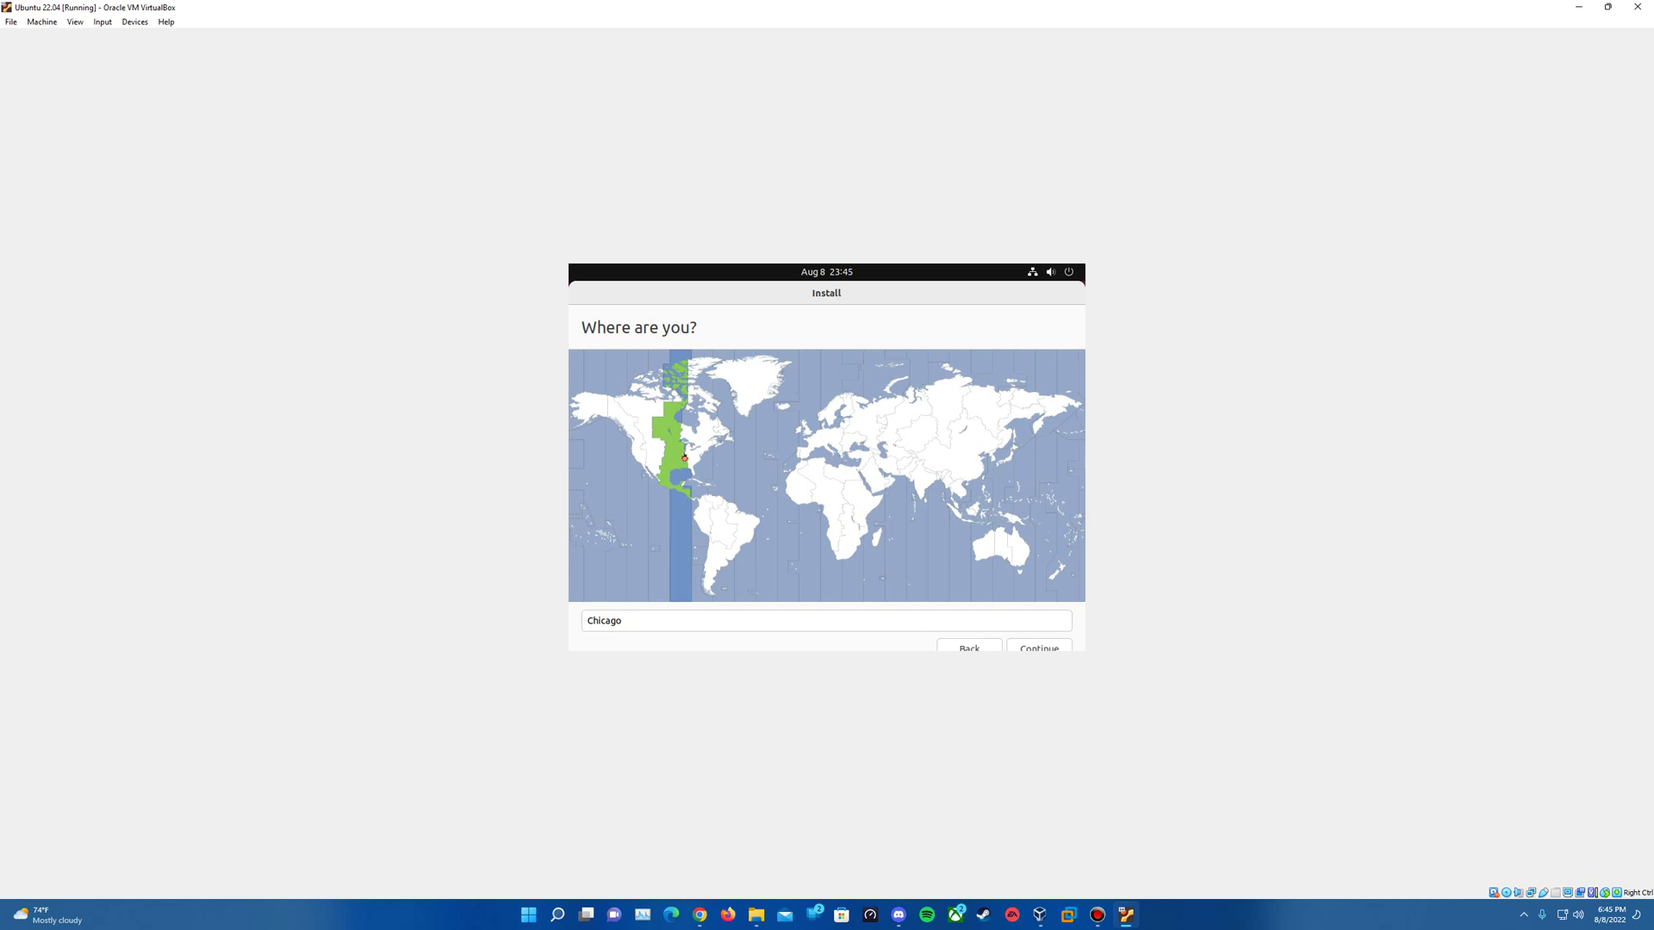
# Try New York, Denver and Los Angeles as the time zone location on the map
pyautogui.click(696, 452)
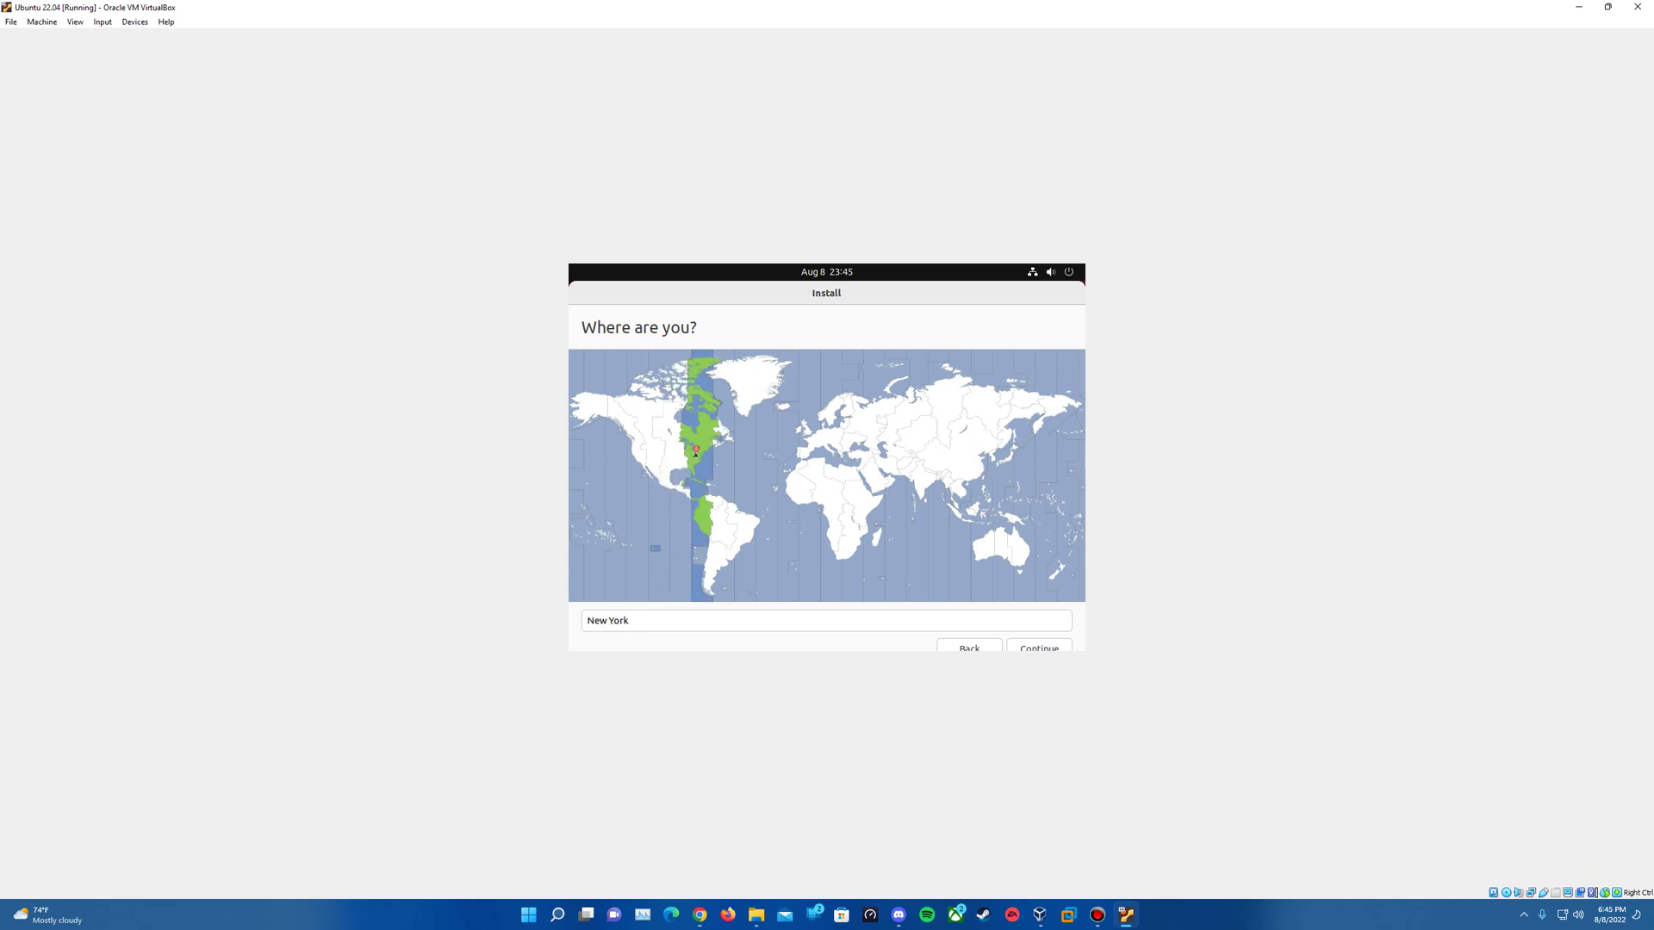
pyautogui.click(683, 452)
pyautogui.click(683, 454)
pyautogui.click(657, 450)
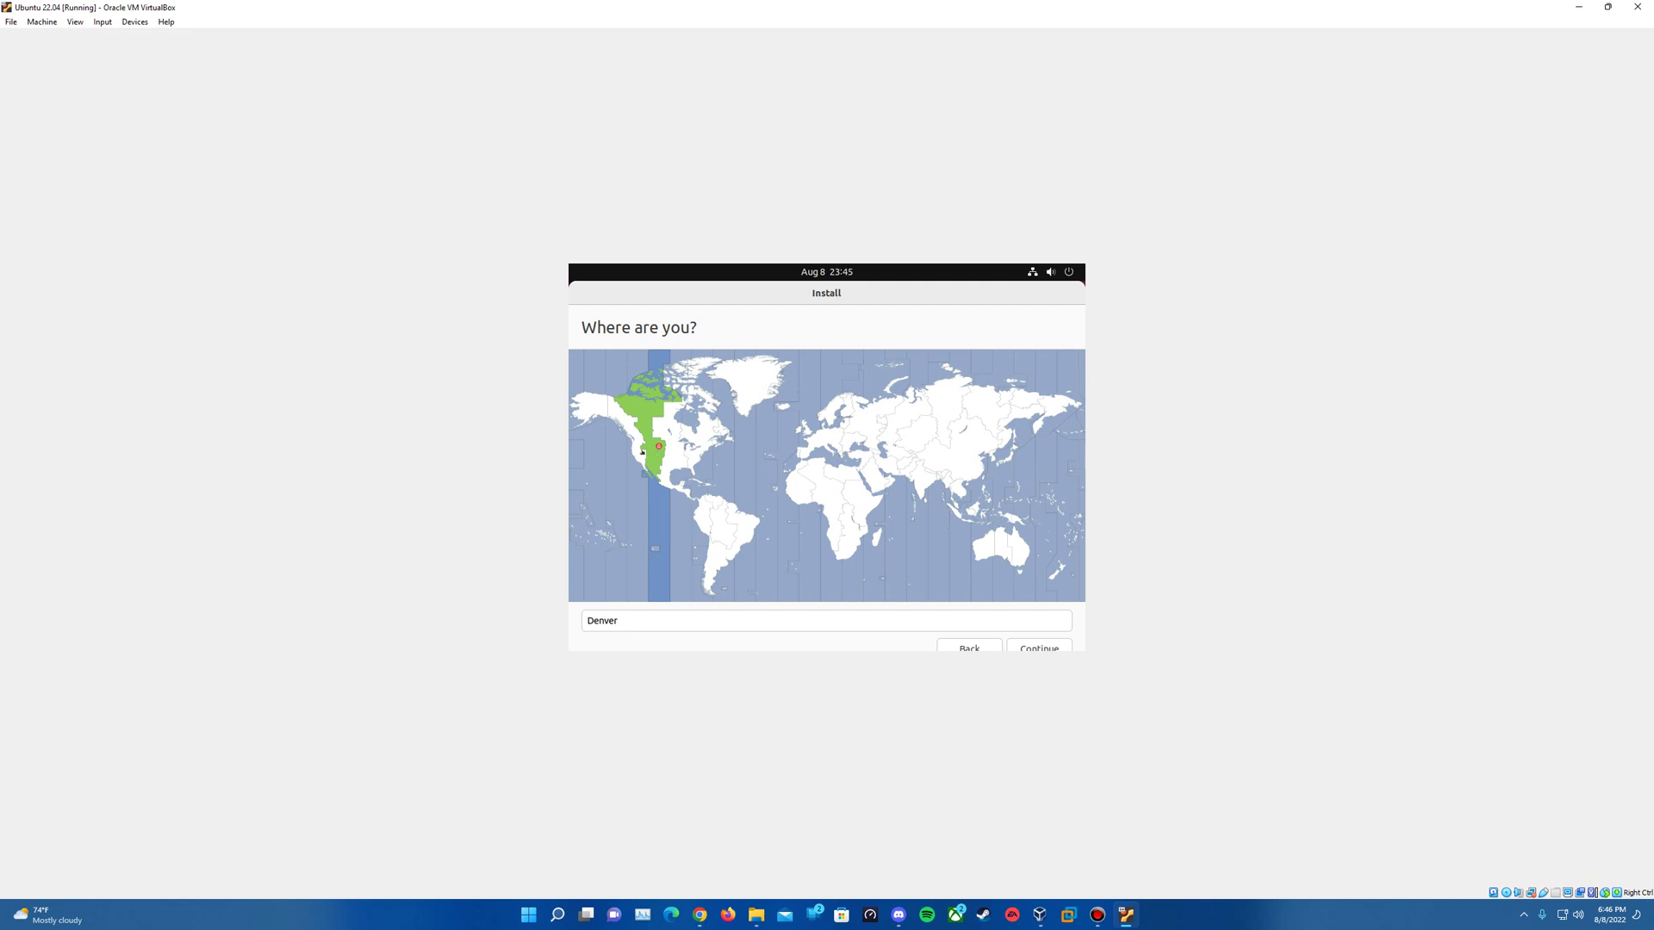
pyautogui.click(642, 451)
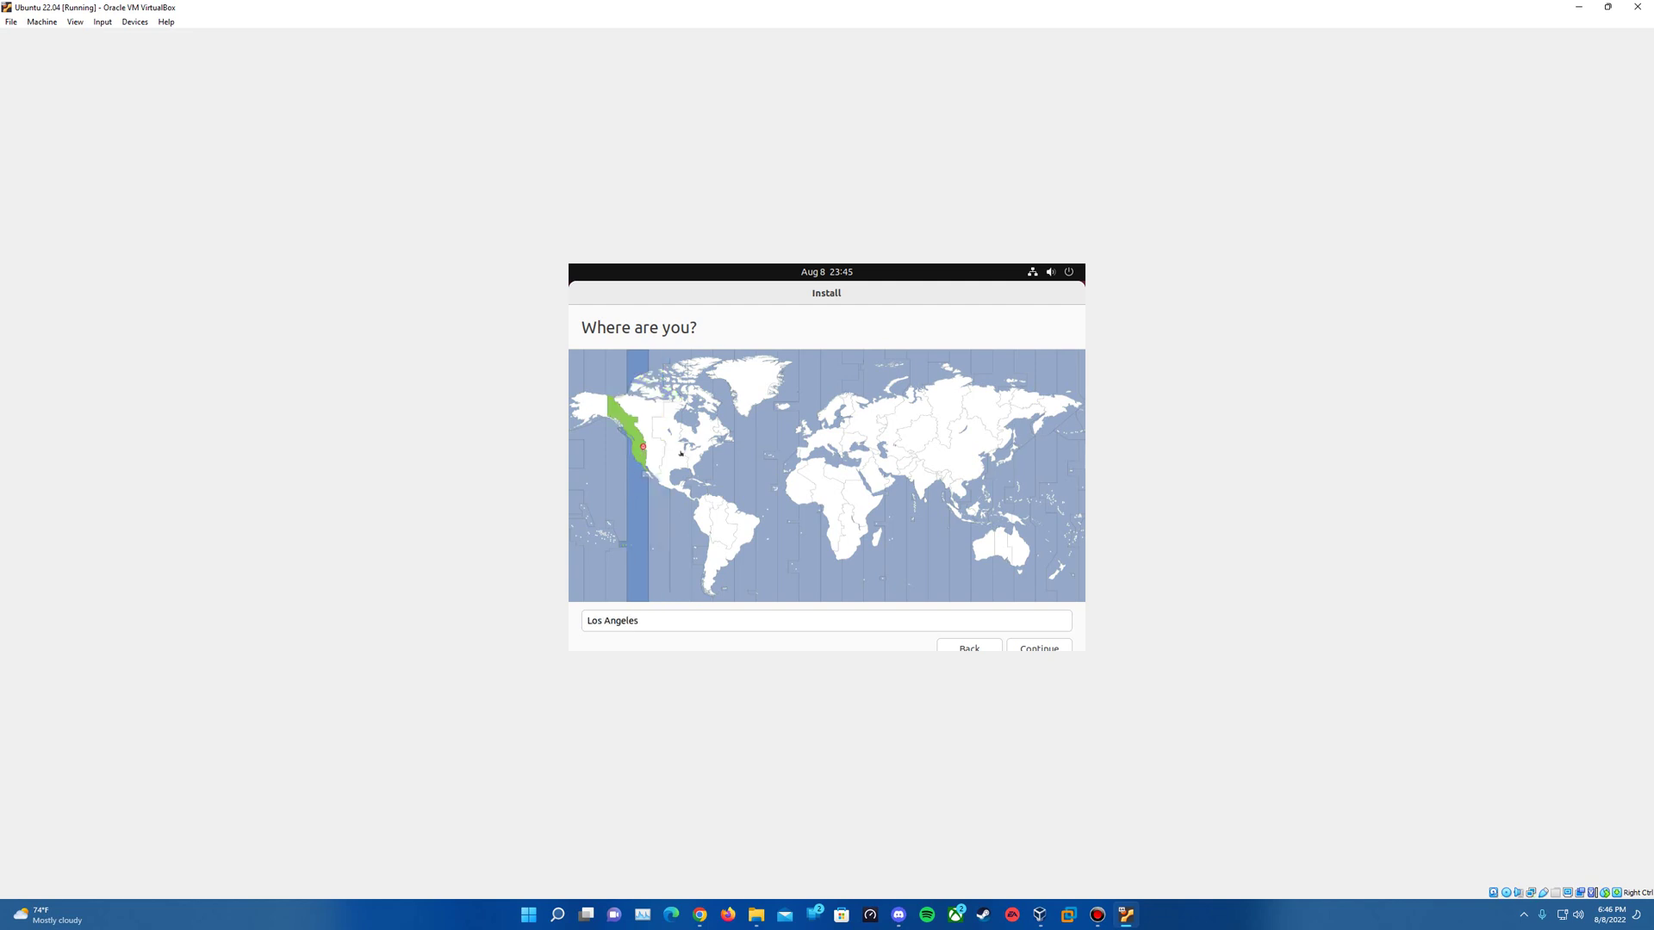
# Set the time zone location to Chicago and continue to the user details
pyautogui.click(681, 451)
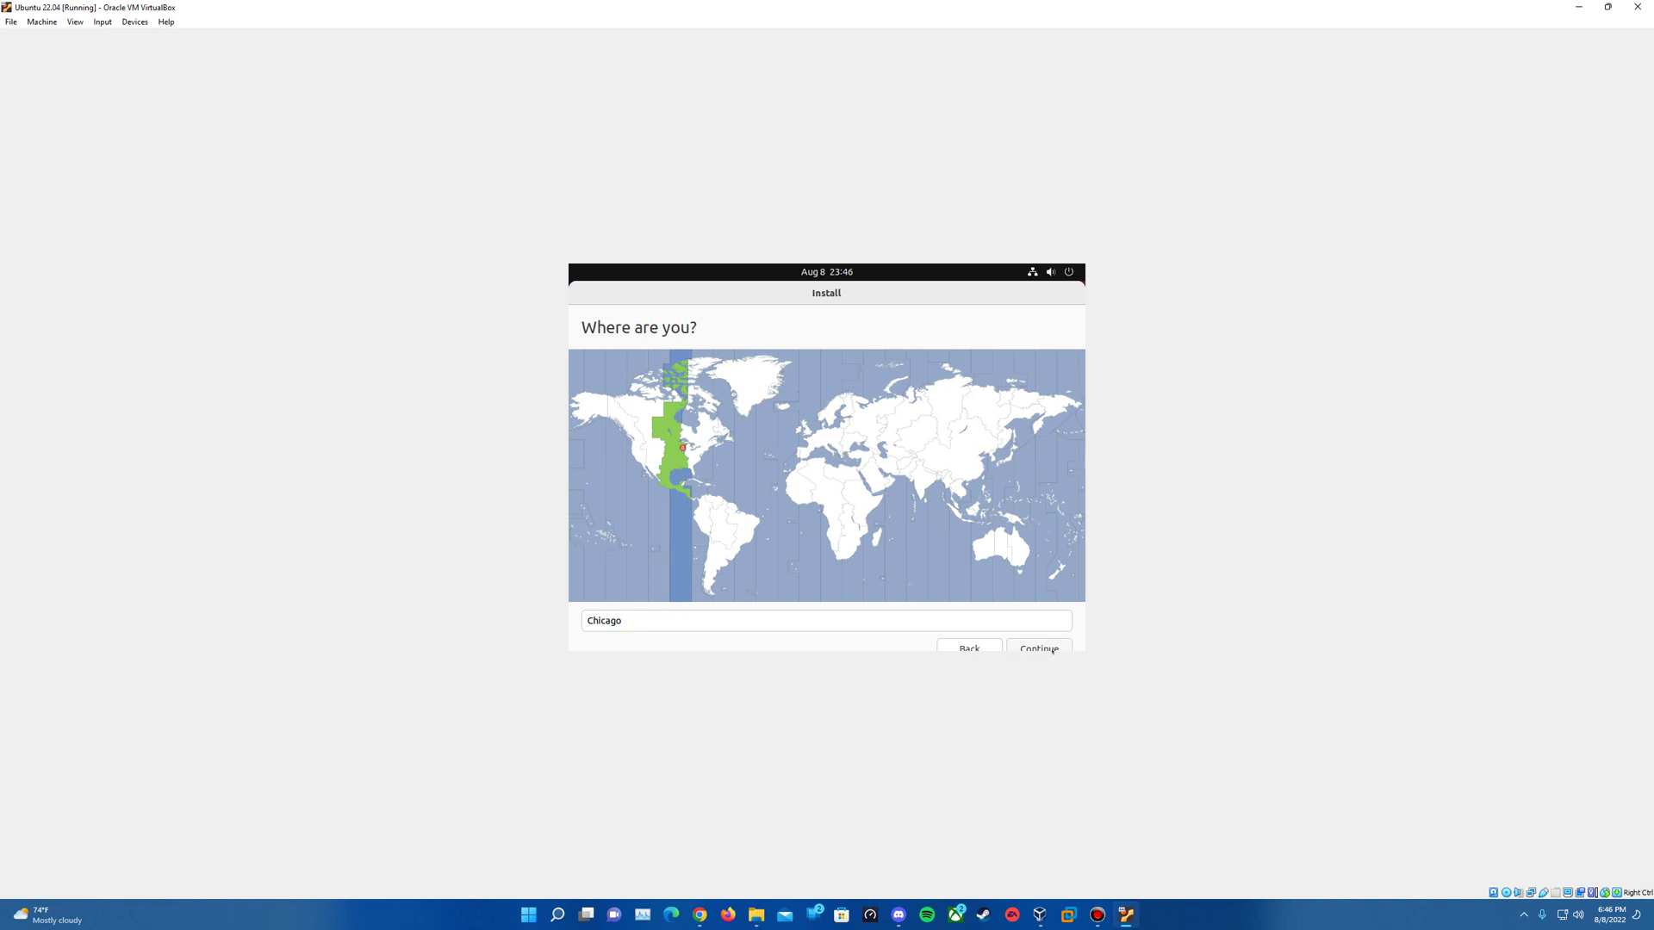
pyautogui.click(1034, 648)
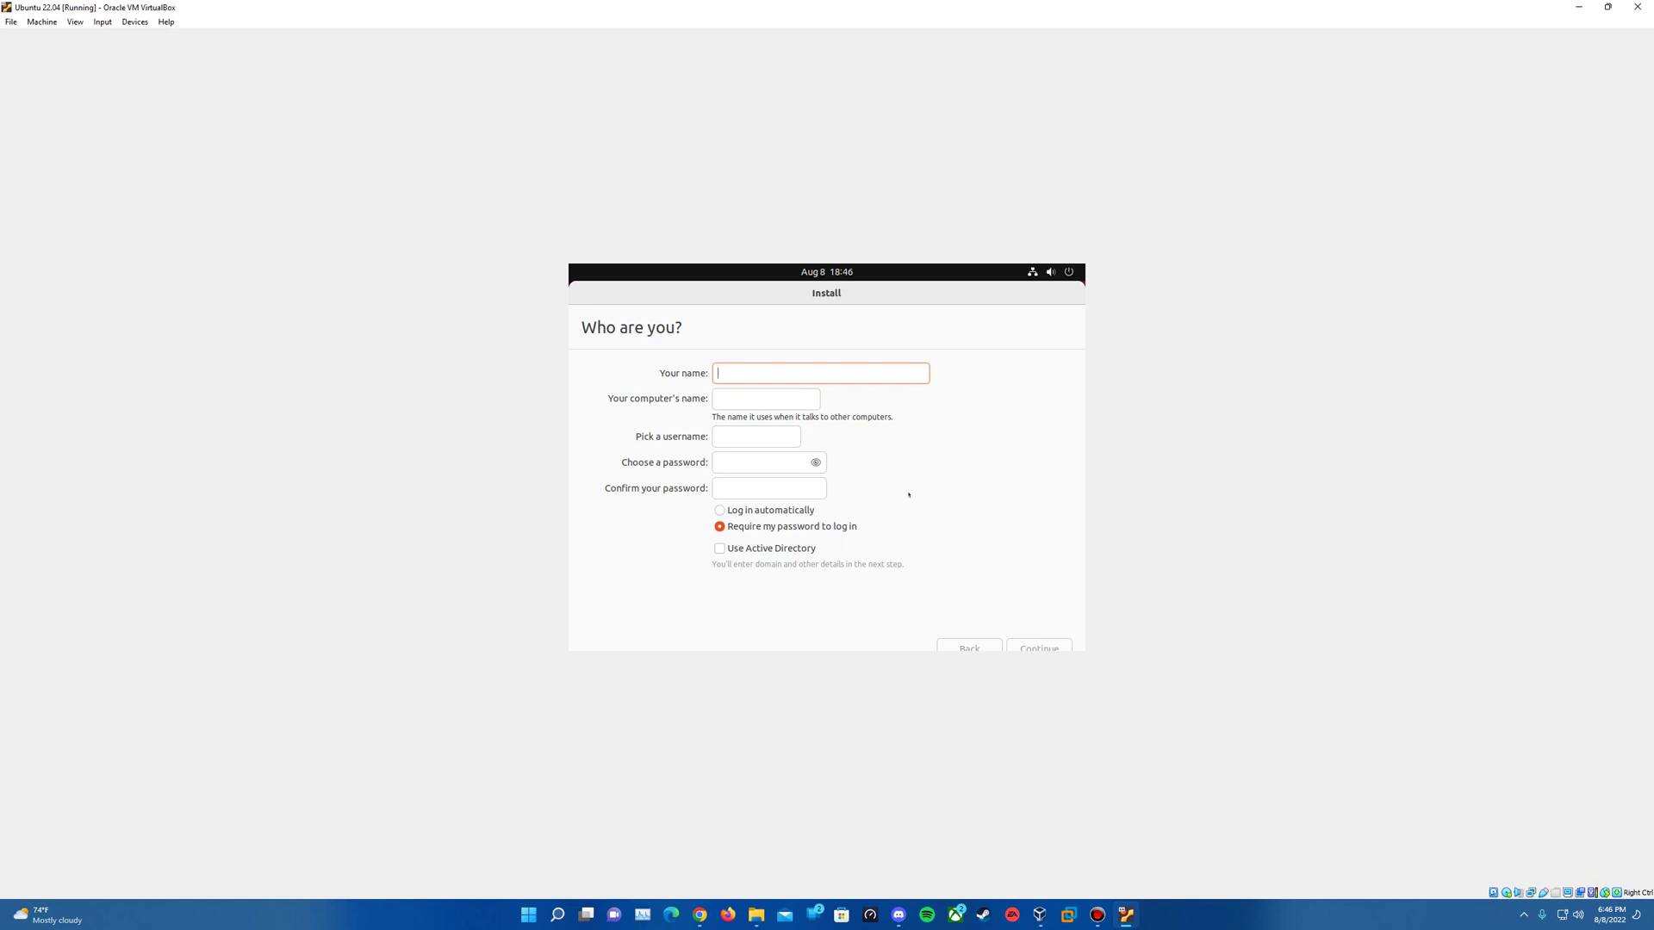
# Enter the account holder's display name in the user details
pyautogui.write('EverythingEPan')
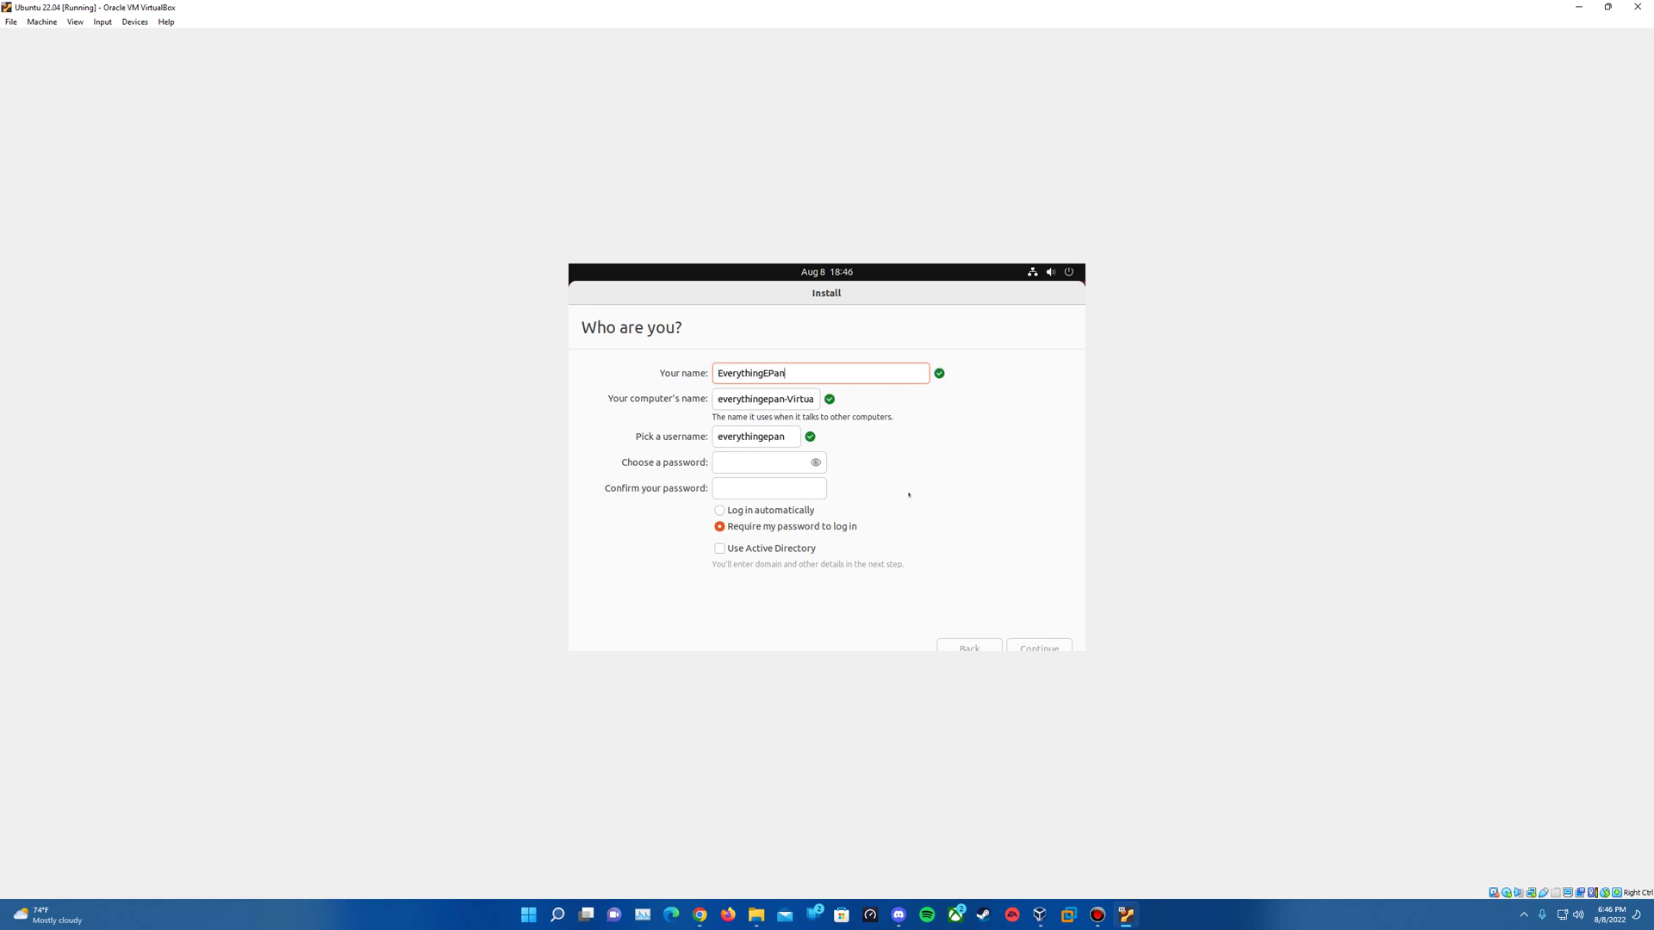
pyautogui.press('BackSpace')
pyautogui.press('BackSpace')
pyautogui.press('BackSpace')
pyautogui.write('pan')
# Name the computer Ubuntu-2204 and replace the suggested username with the account's short username
pyautogui.press('Tab')
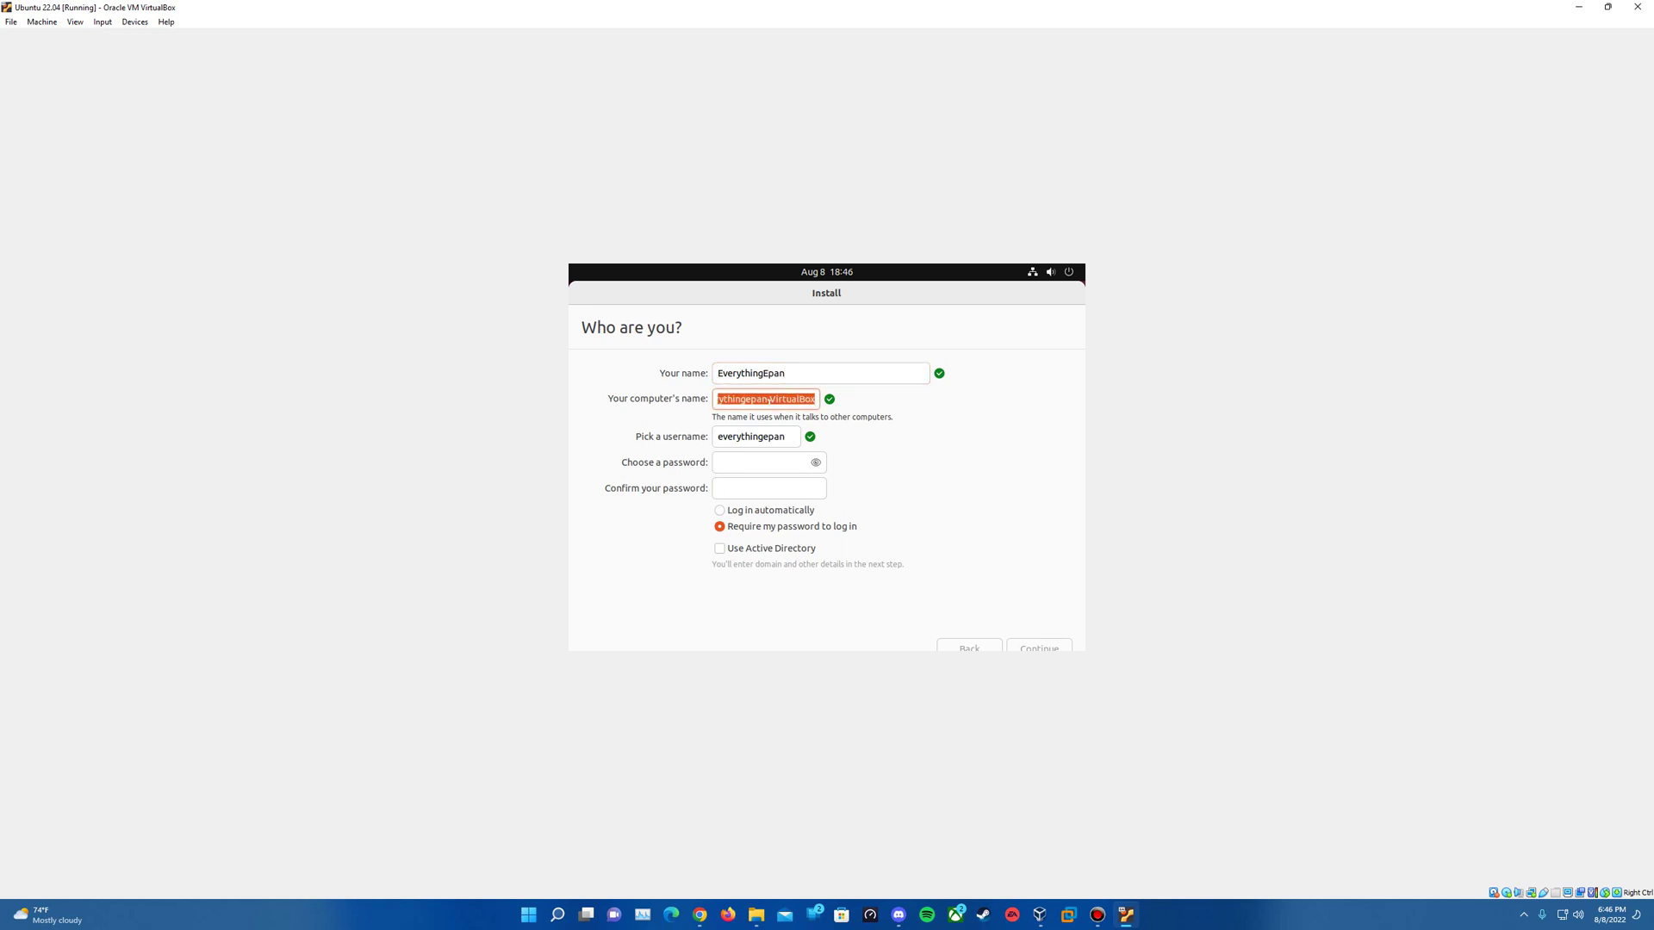
pyautogui.write('Ubuntu')
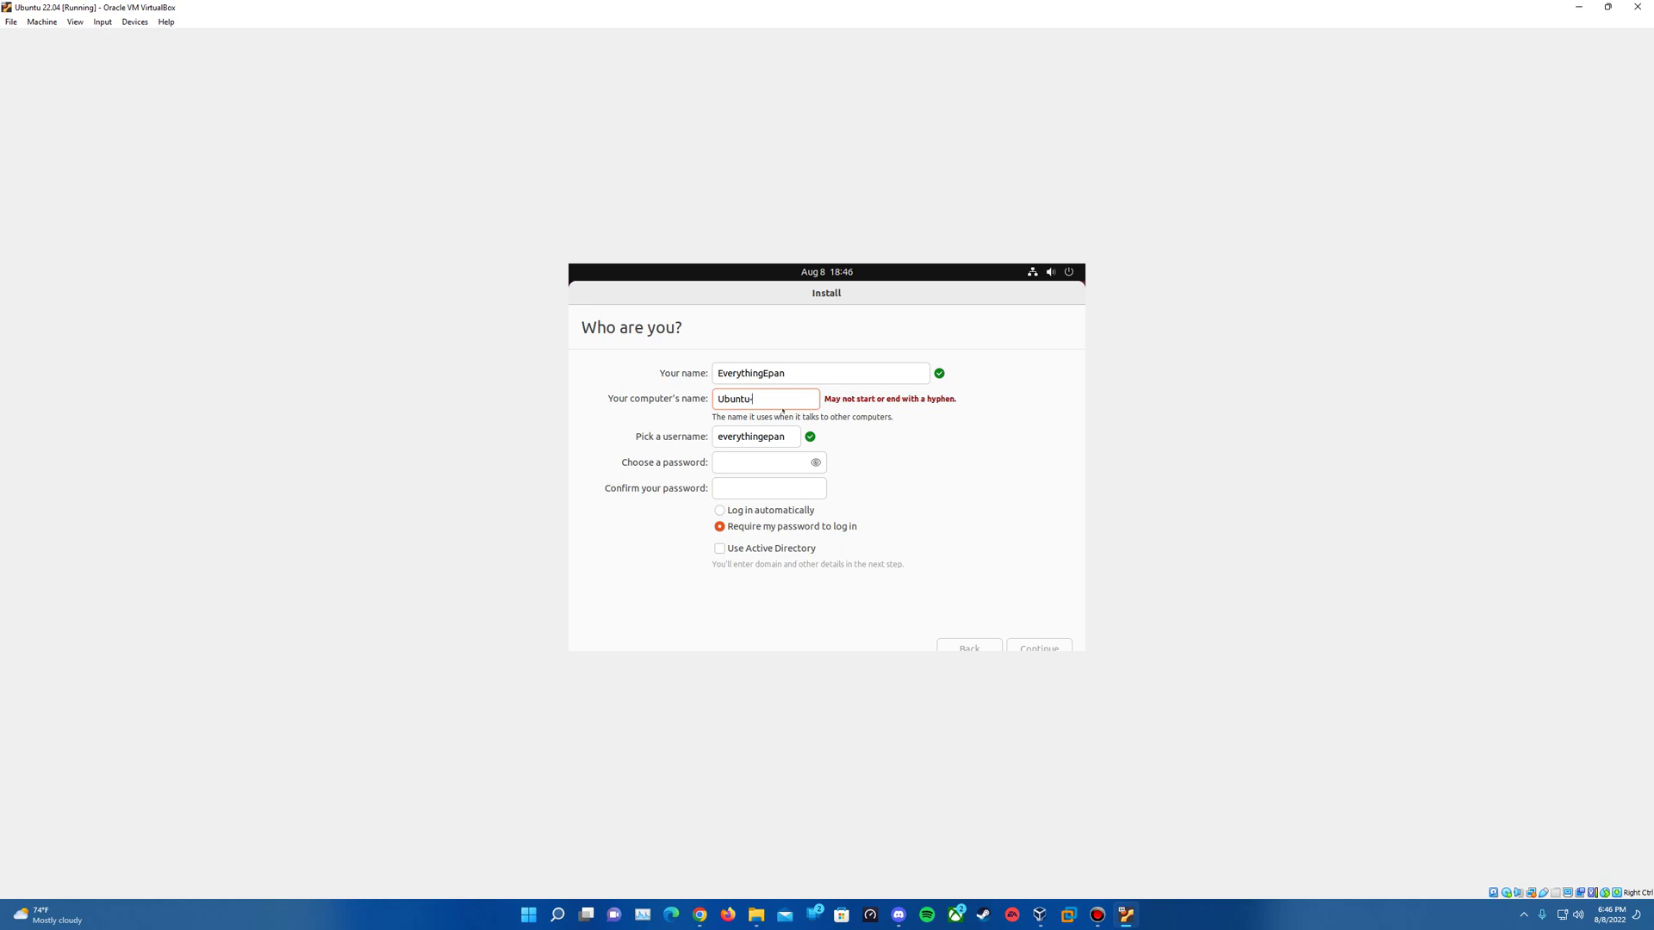
pyautogui.write('-2204')
pyautogui.press('Tab')
pyautogui.write('epan')
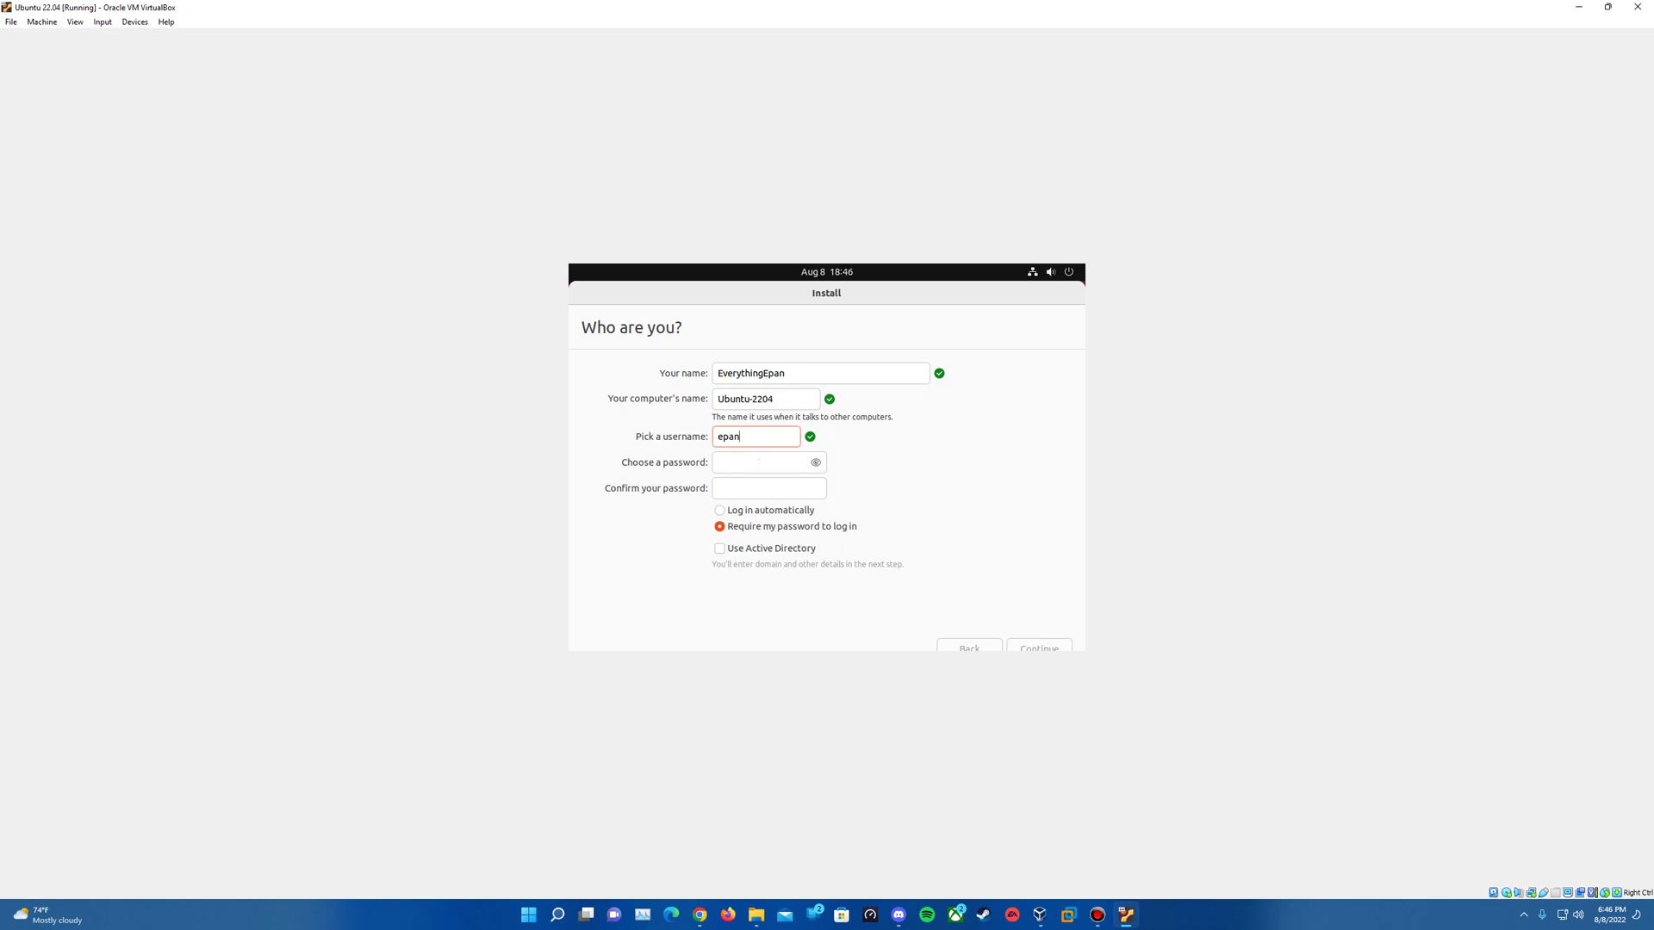
# Enter the account password and repeat it in the confirmation field
pyautogui.press('Tab')
pyautogui.write('••••••••••••')
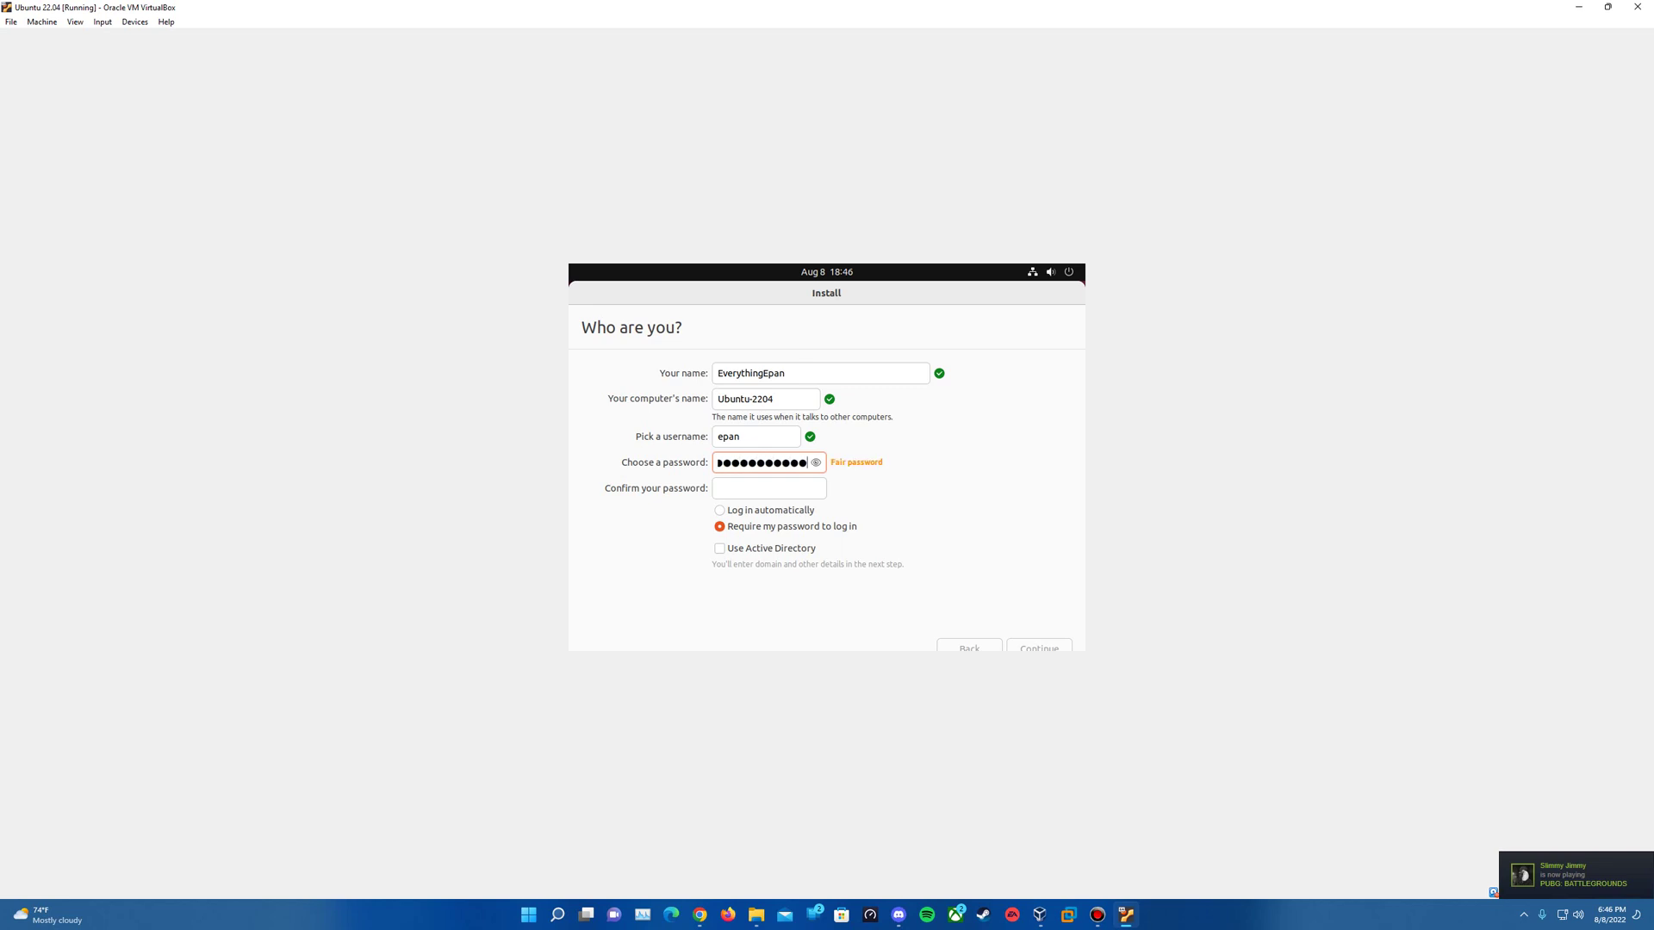
pyautogui.press('Tab')
pyautogui.write('••••••••••••')
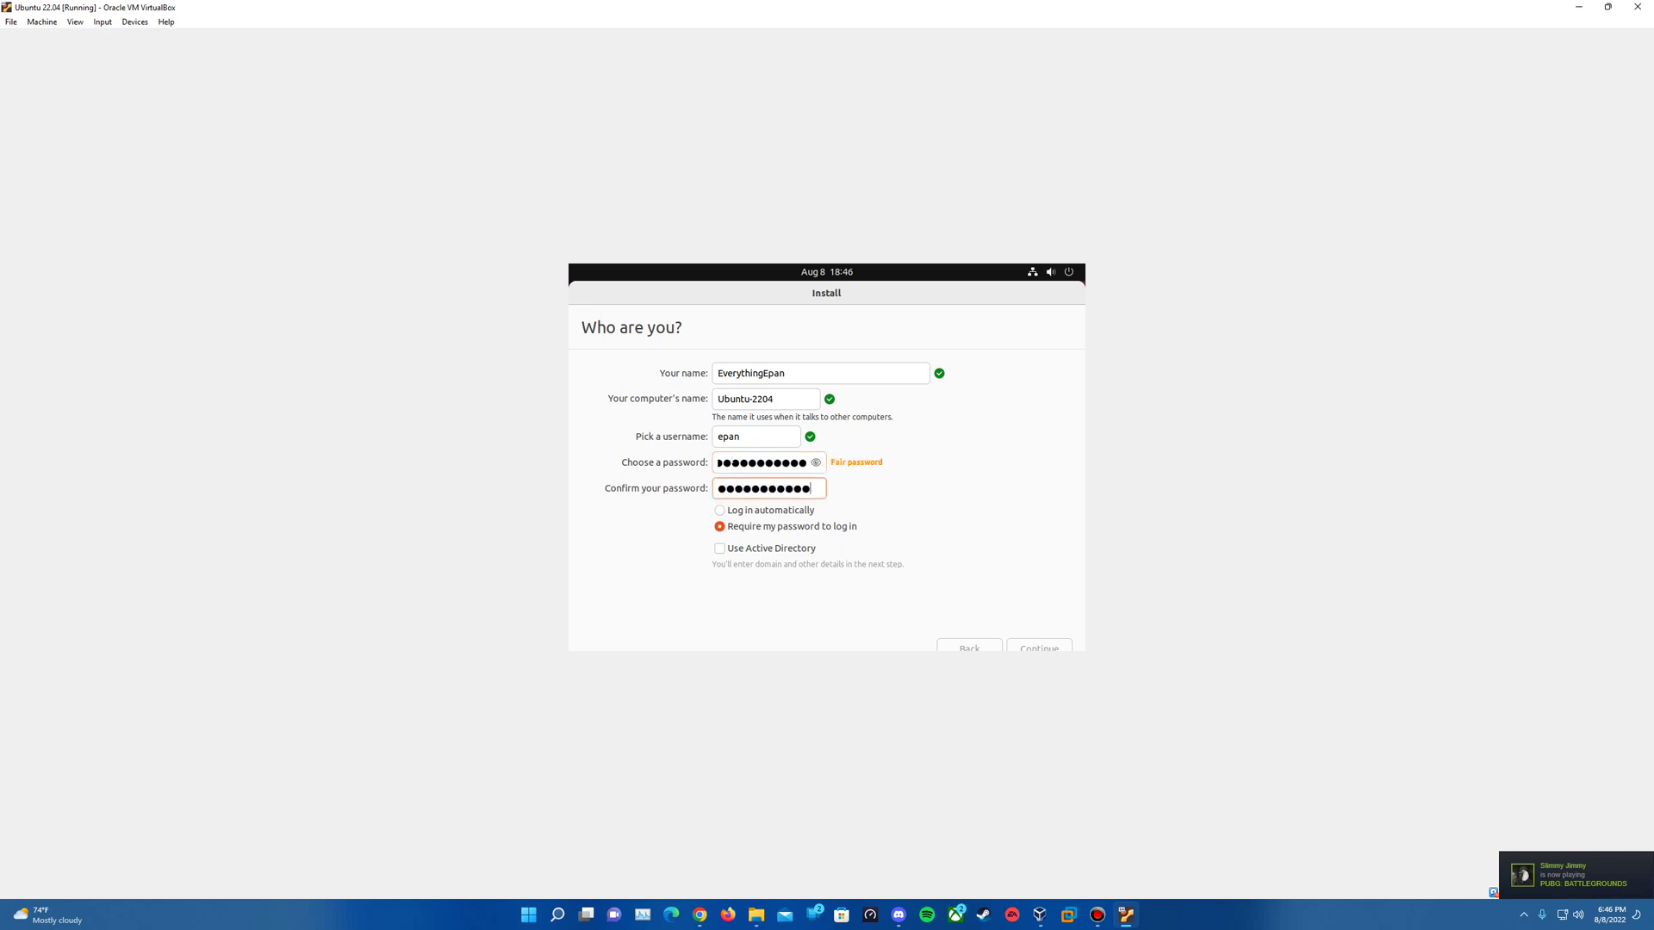
pyautogui.write('•')
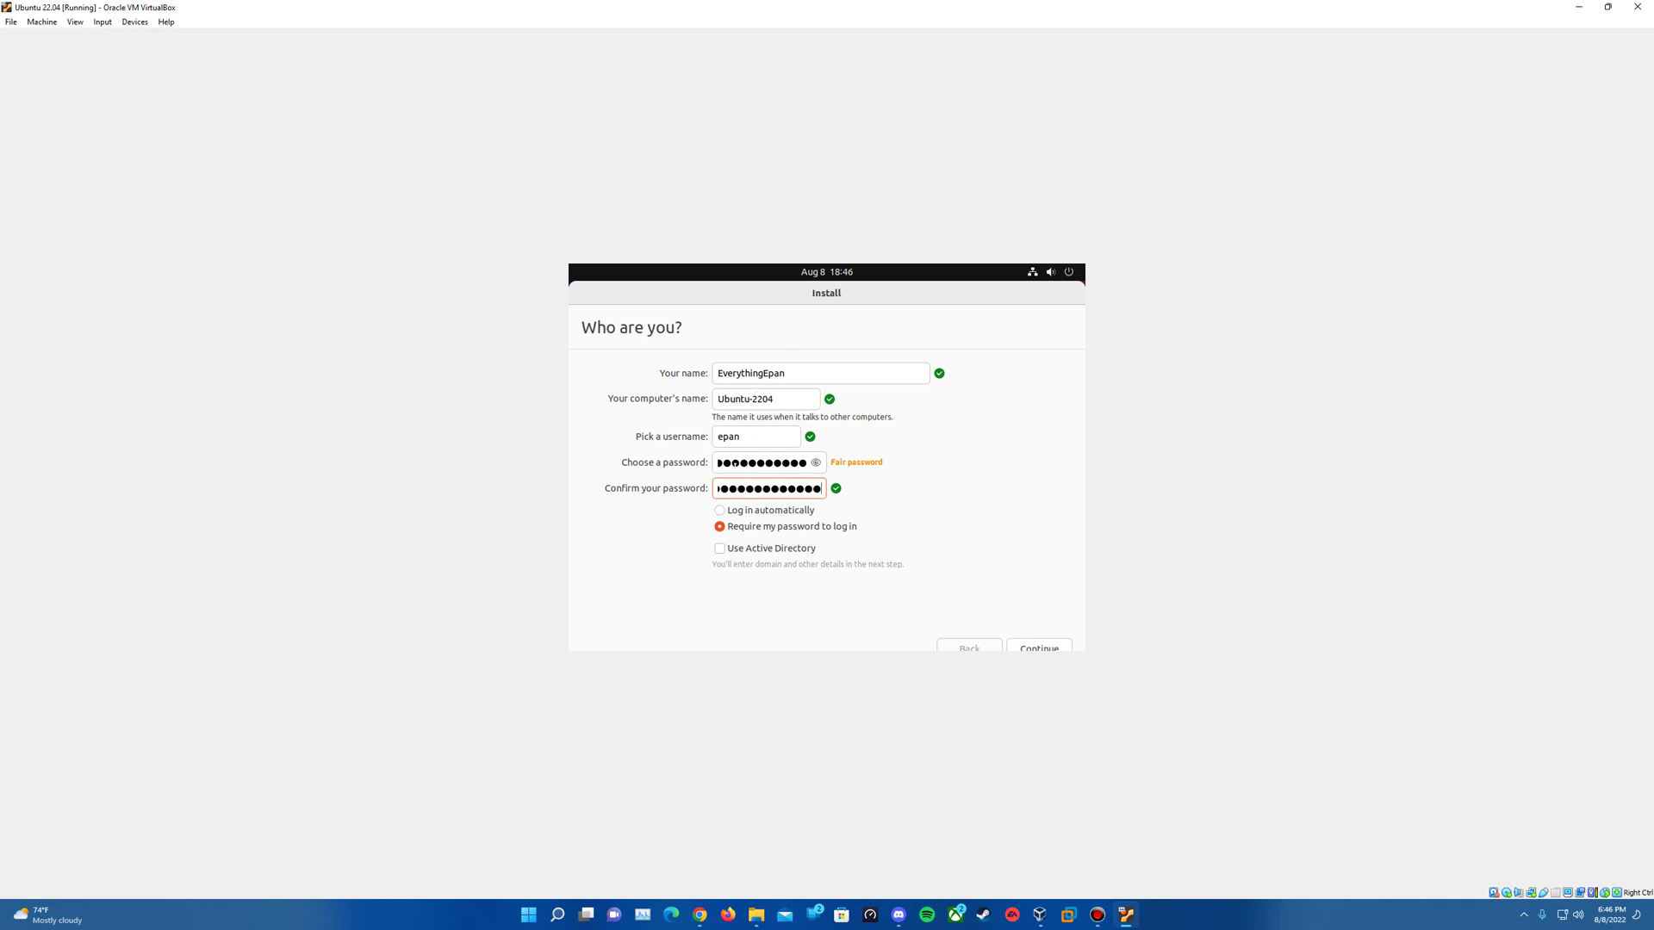
# Require the password to log in and continue with the installation
pyautogui.press('Tab')
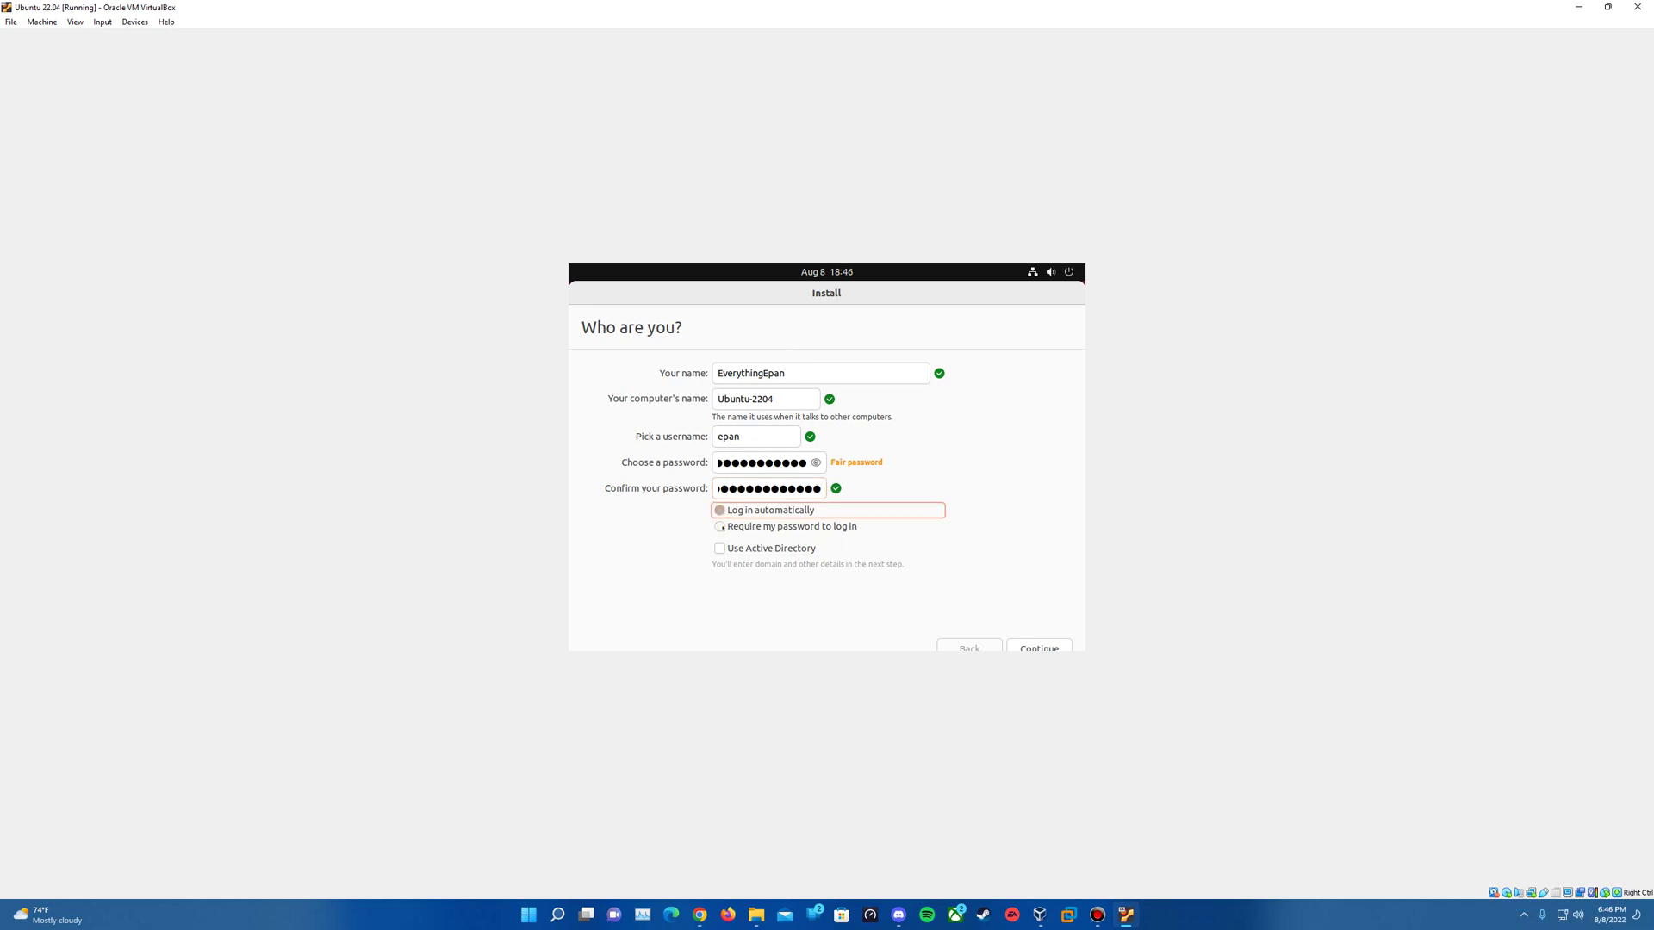
pyautogui.press('Down')
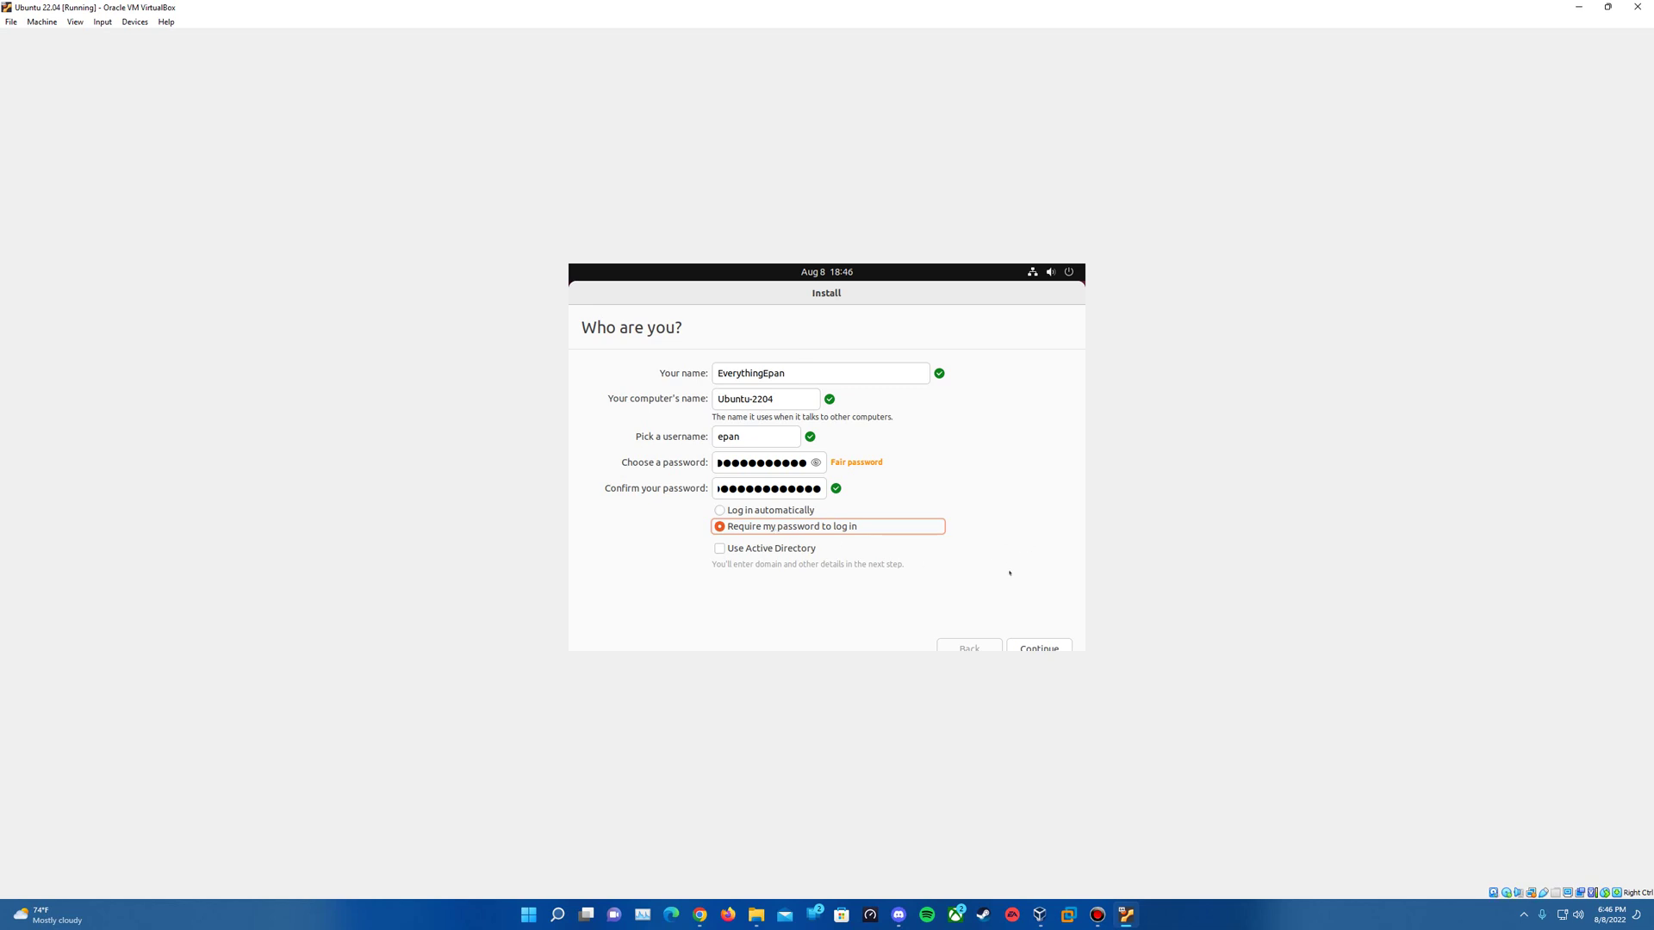
pyautogui.click(1036, 648)
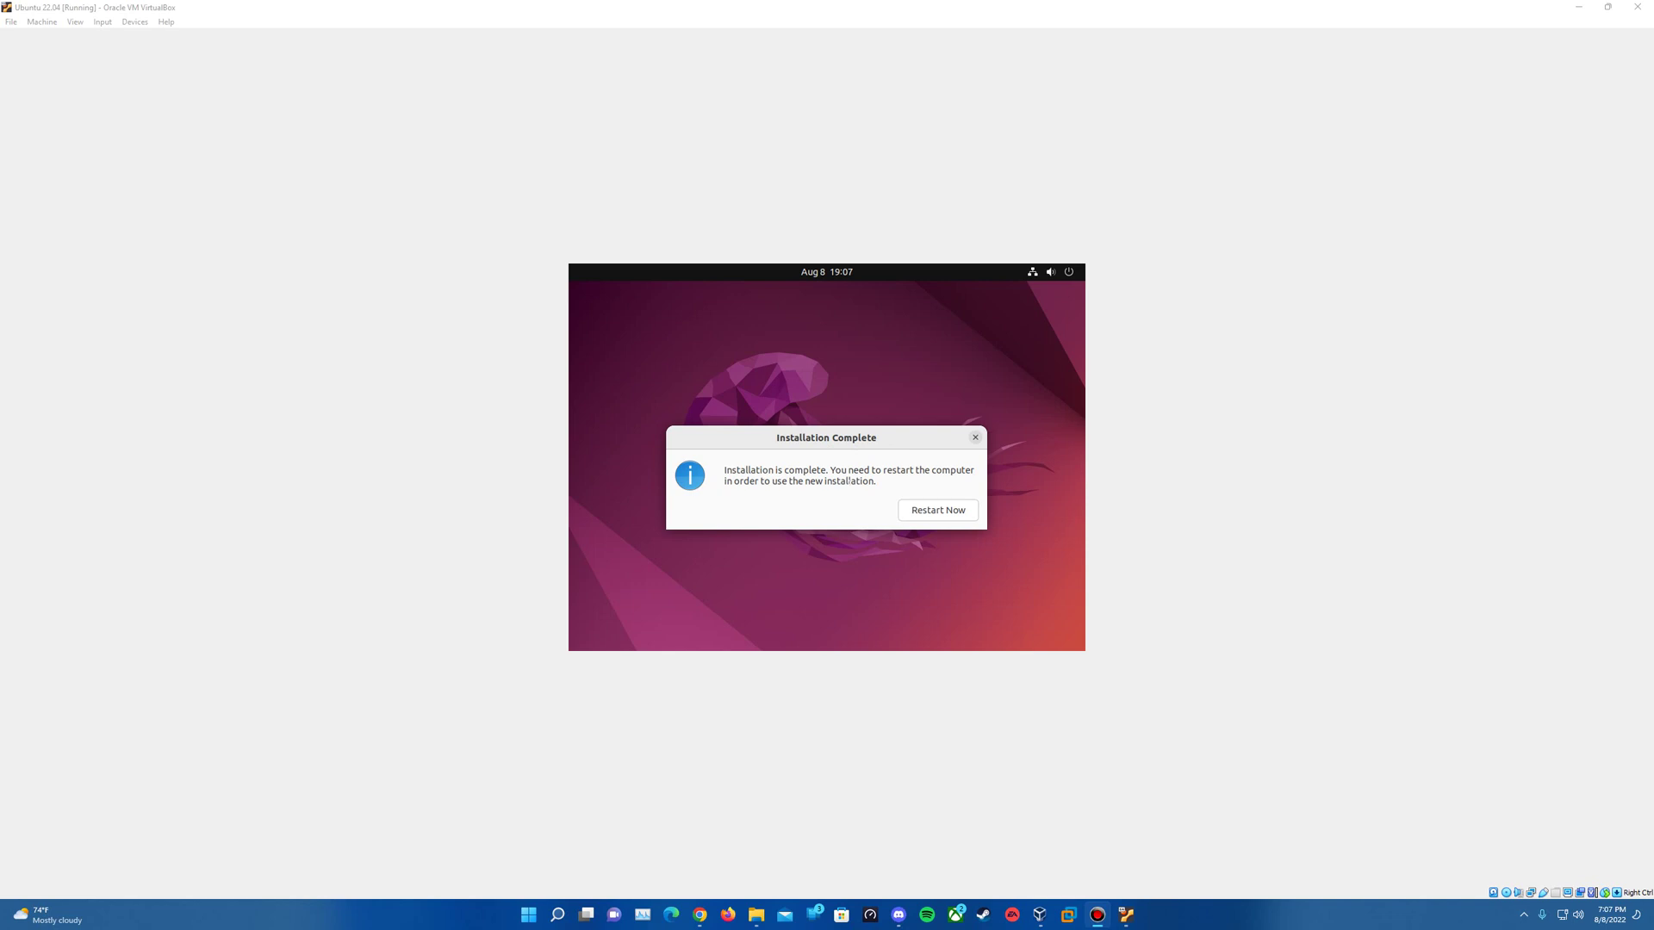
# Restart the virtual machine after the installation, checking that the installation disc is out of the virtual optical drive
pyautogui.click(925, 507)
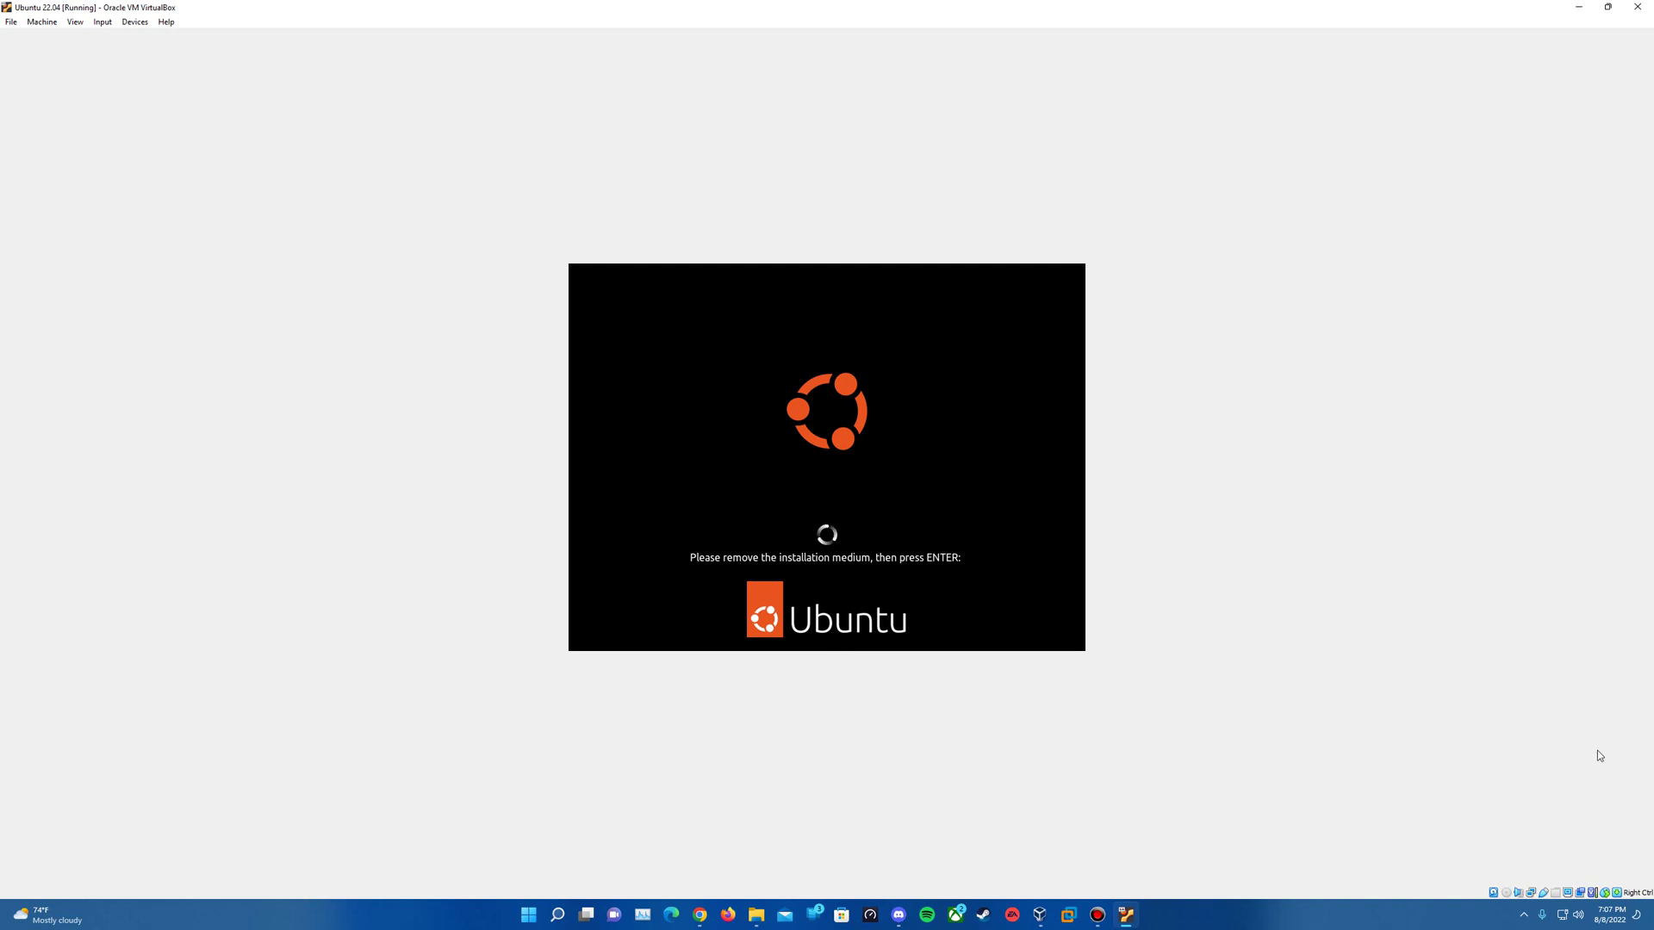
pyautogui.click(1509, 891)
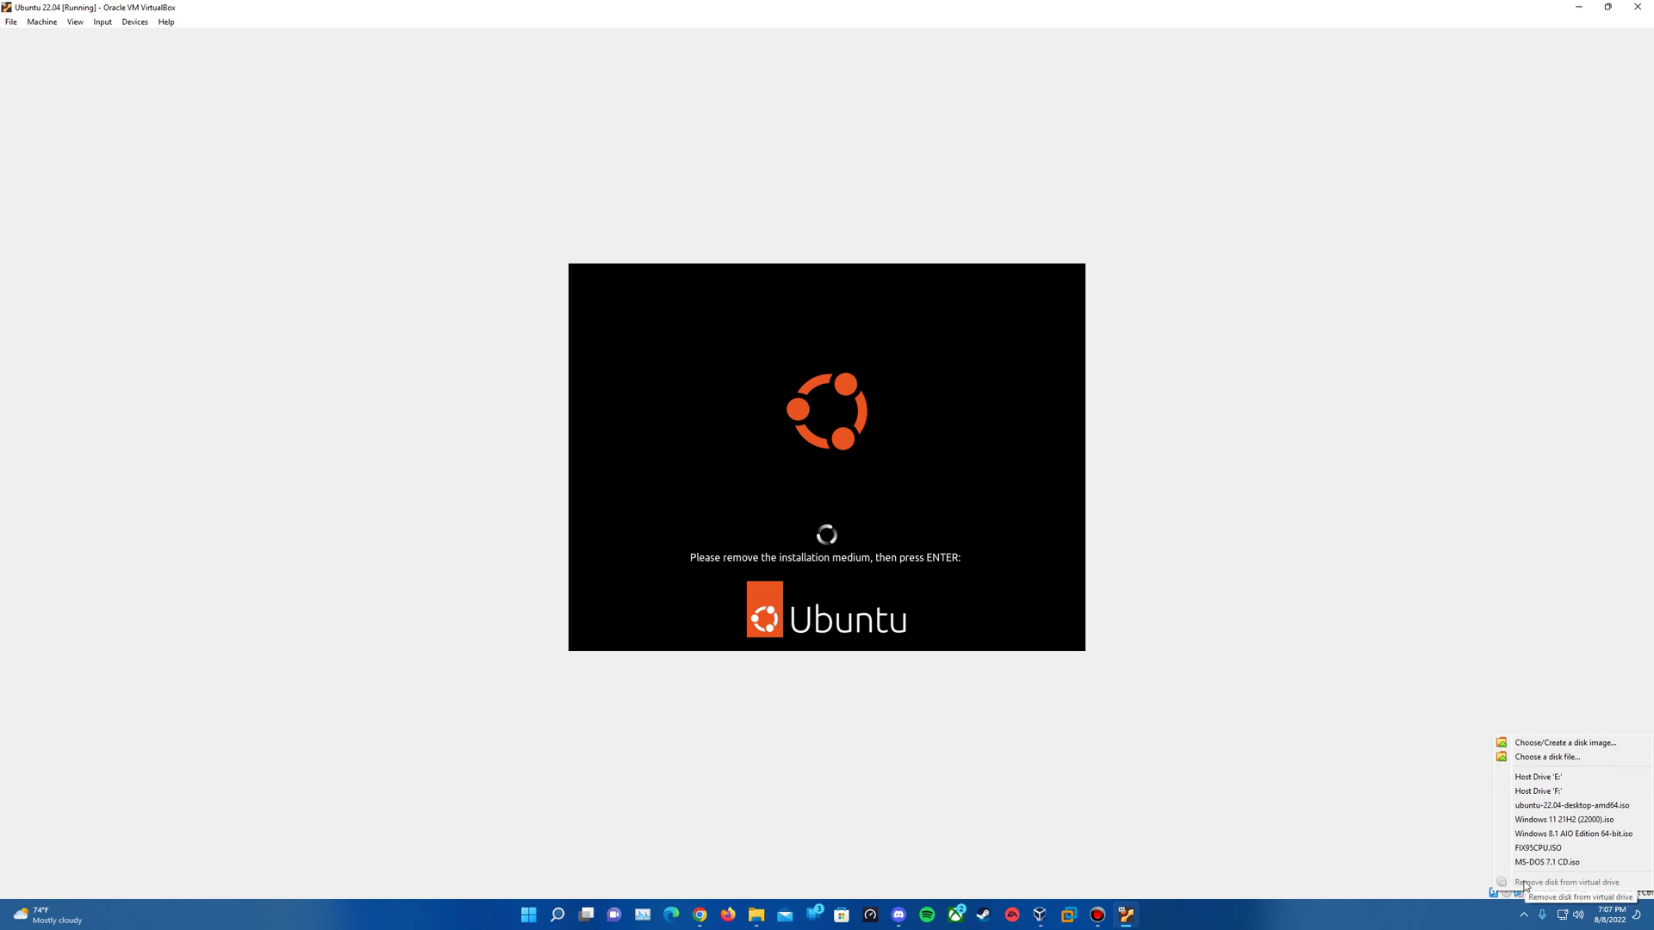
pyautogui.click(1508, 894)
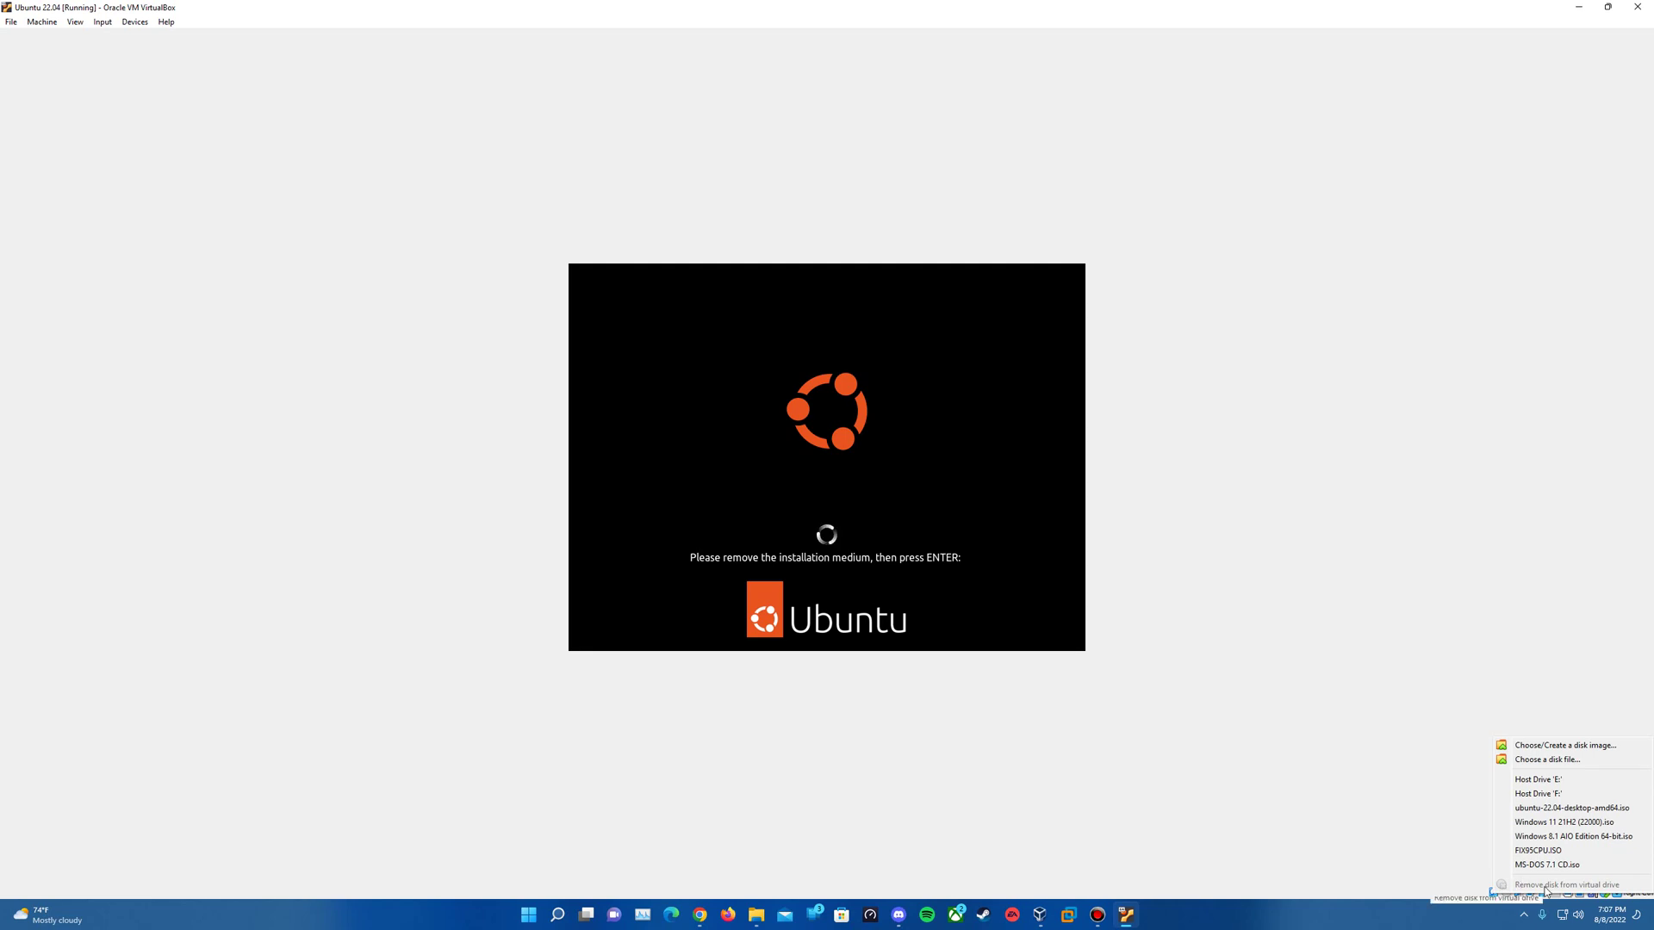
pyautogui.click(1244, 709)
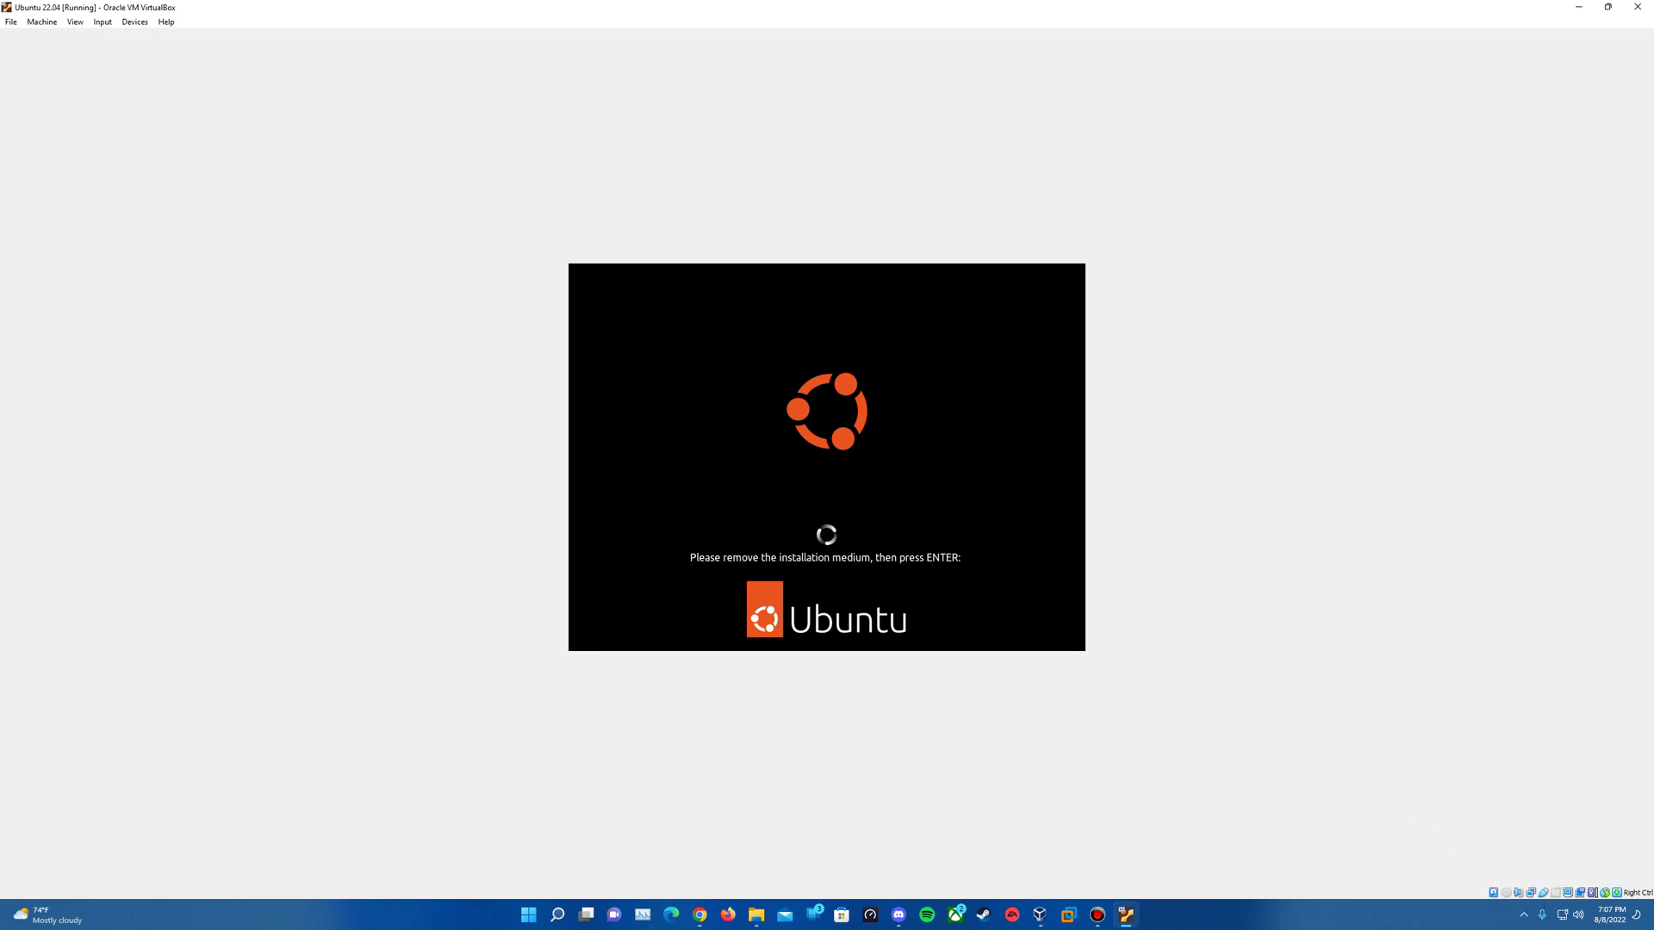
pyautogui.press('Return')
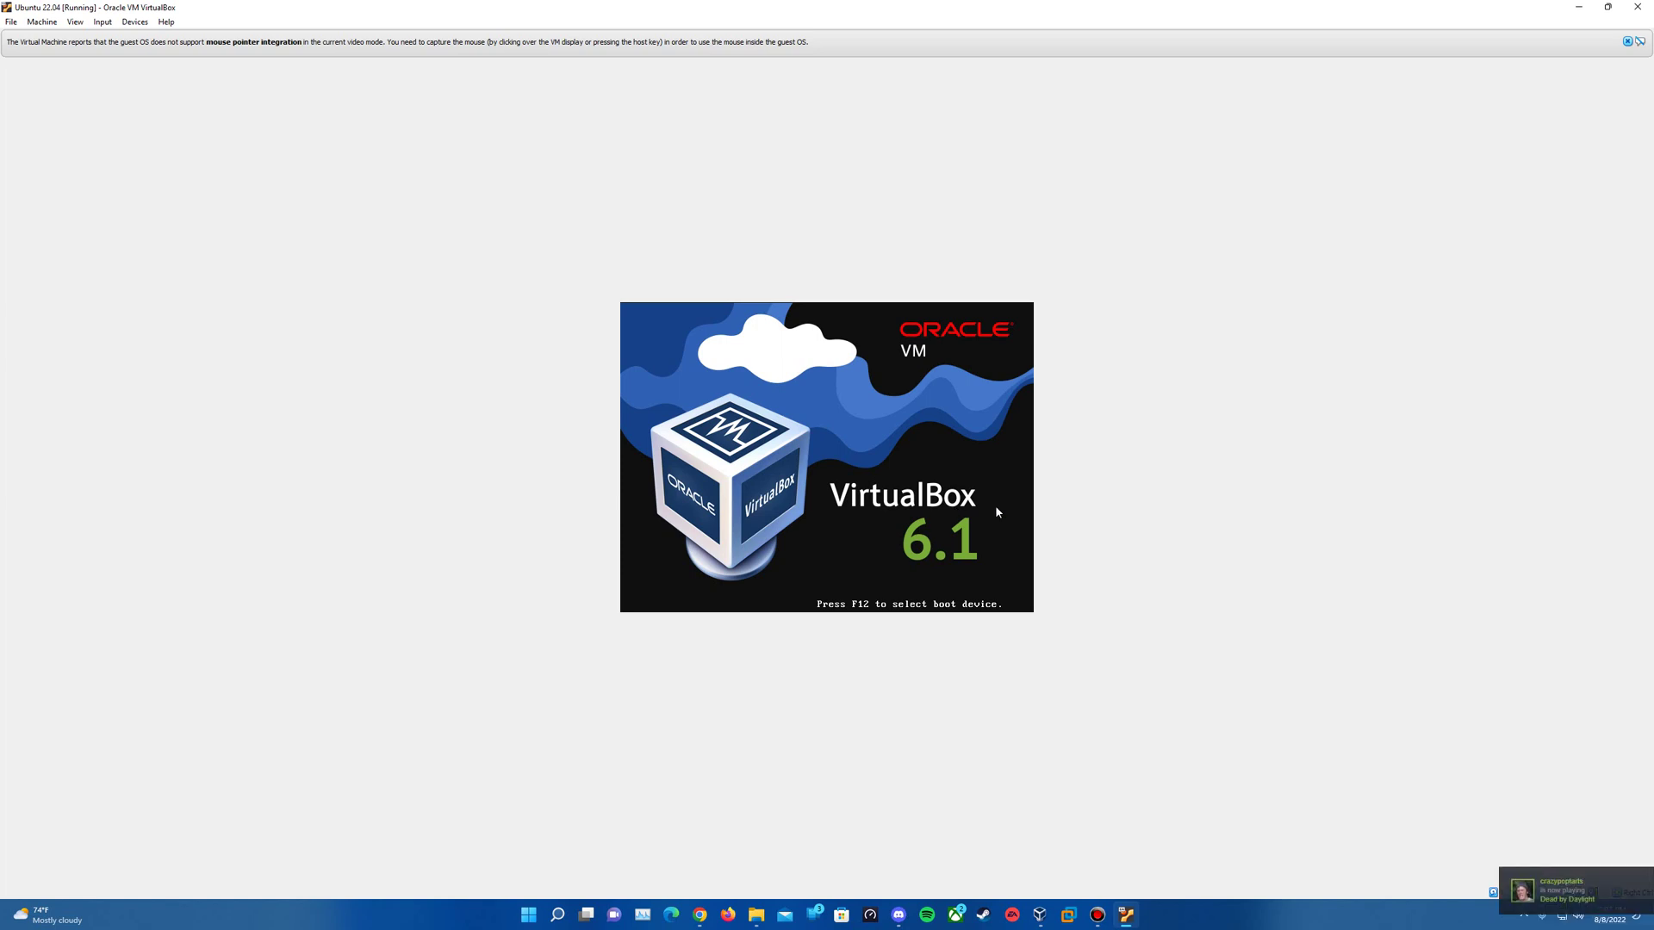
# Dismiss the mouse pointer integration notices and log in to the new Ubuntu account with the account password
pyautogui.click(1639, 44)
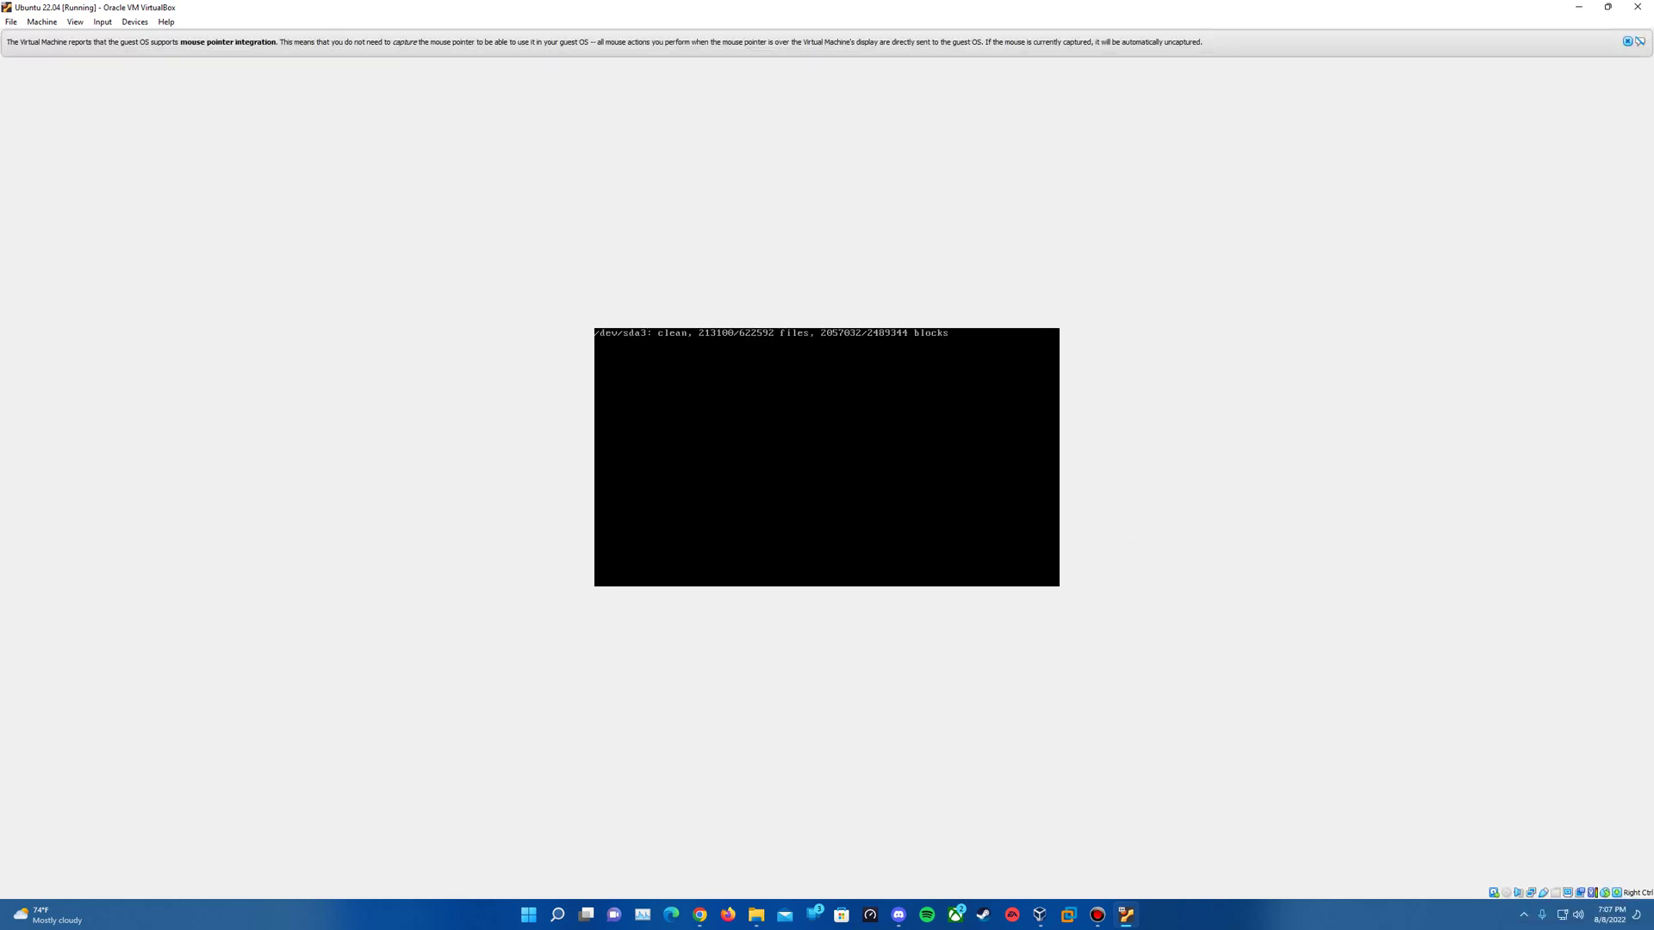
pyautogui.click(1627, 42)
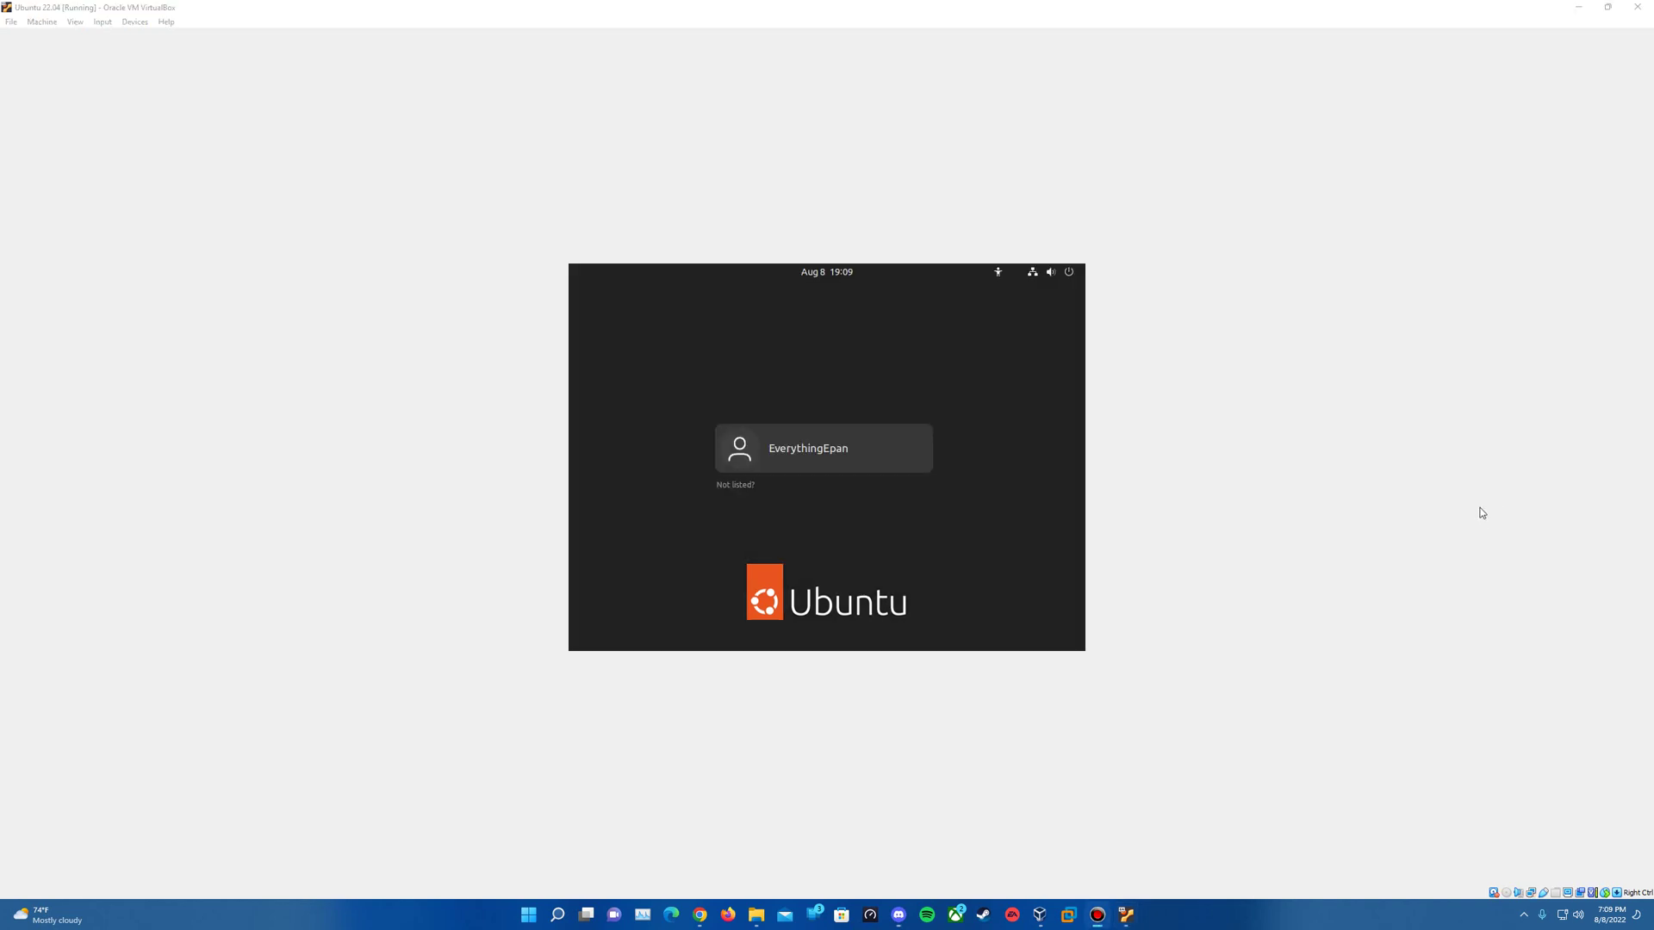
pyautogui.click(863, 442)
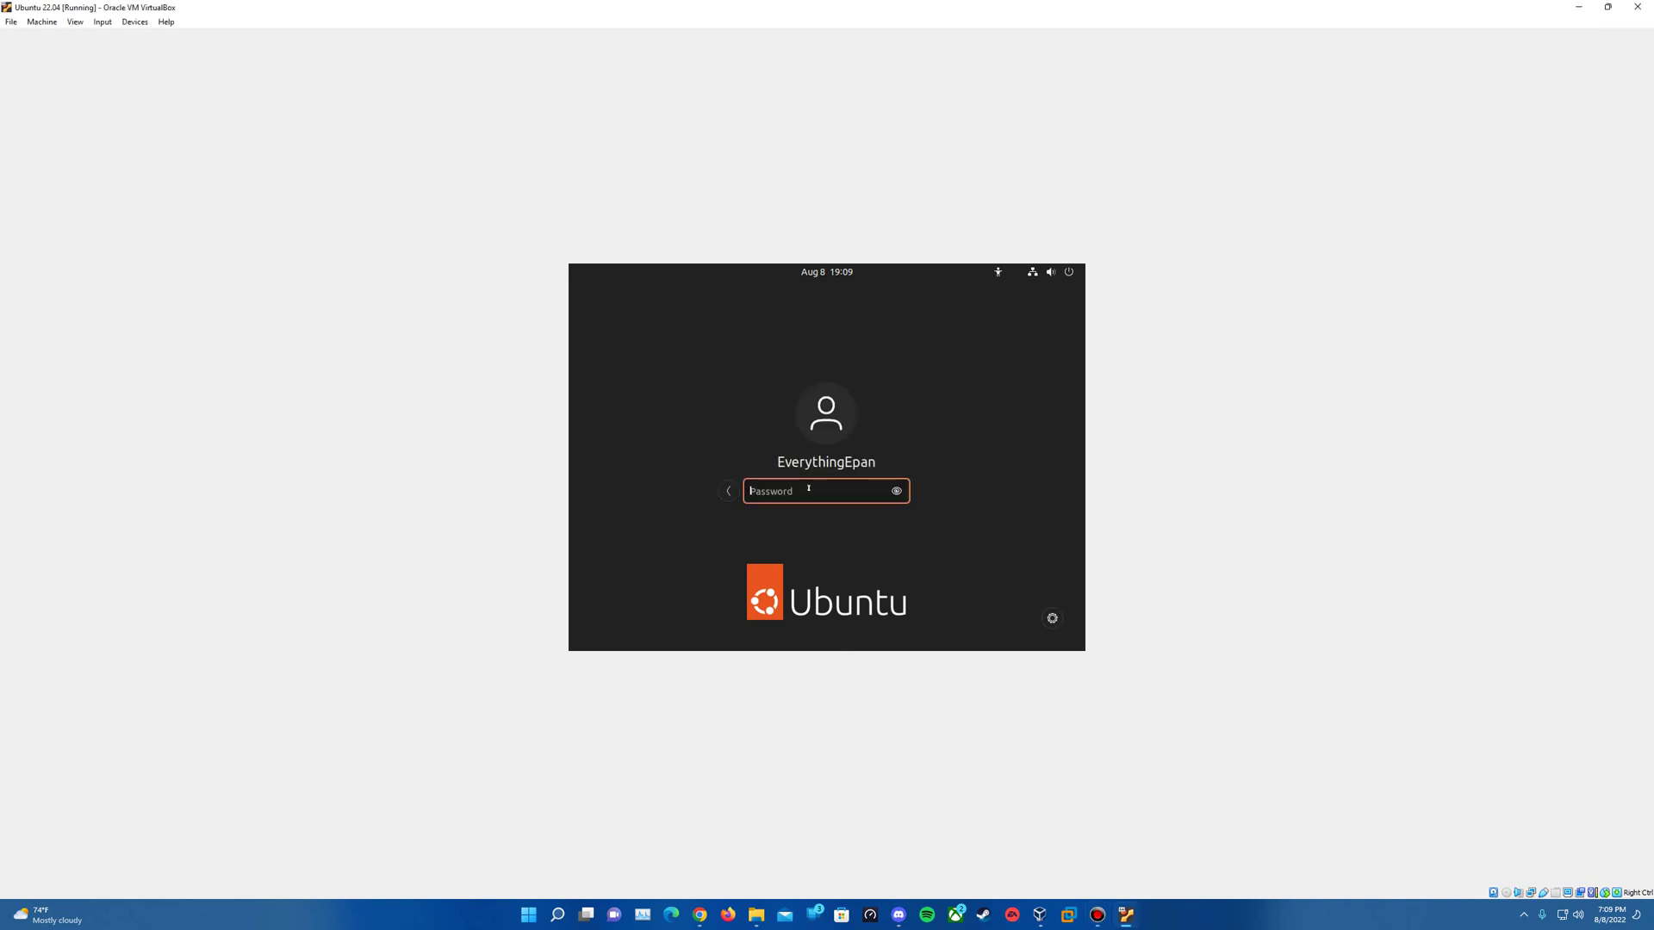
pyautogui.write('***************')
pyautogui.press('Return')
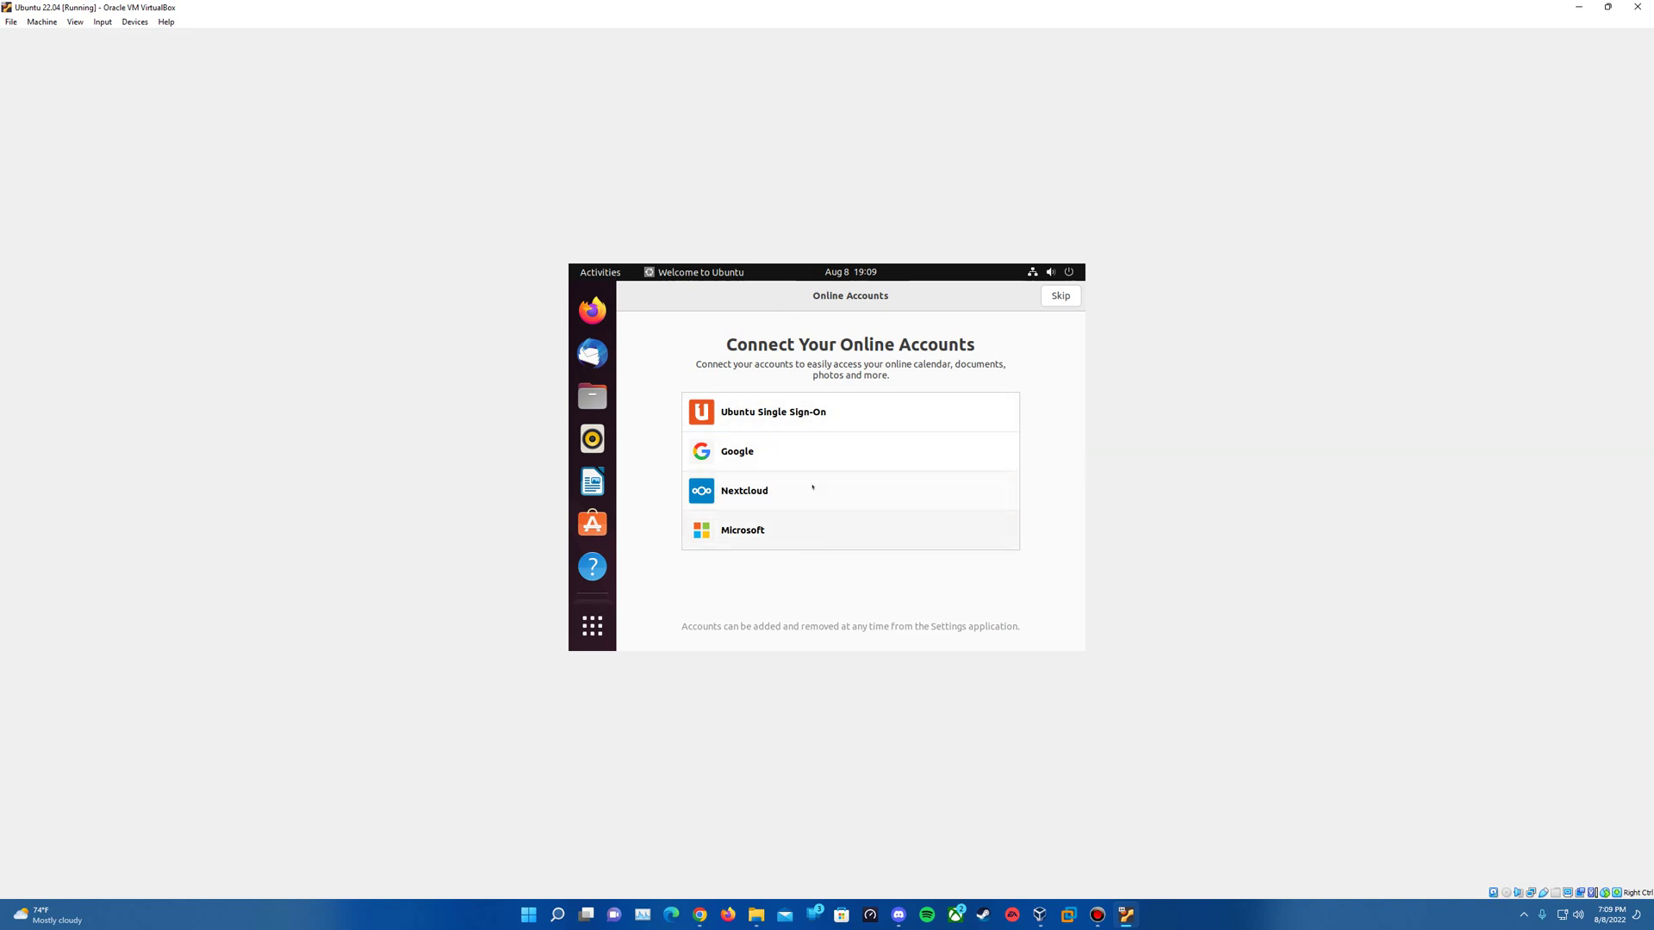
# Complete the Ubuntu welcome setup, skipping online accounts, agreeing to send system info to Canonical and leaving Location Services off
pyautogui.click(1060, 296)
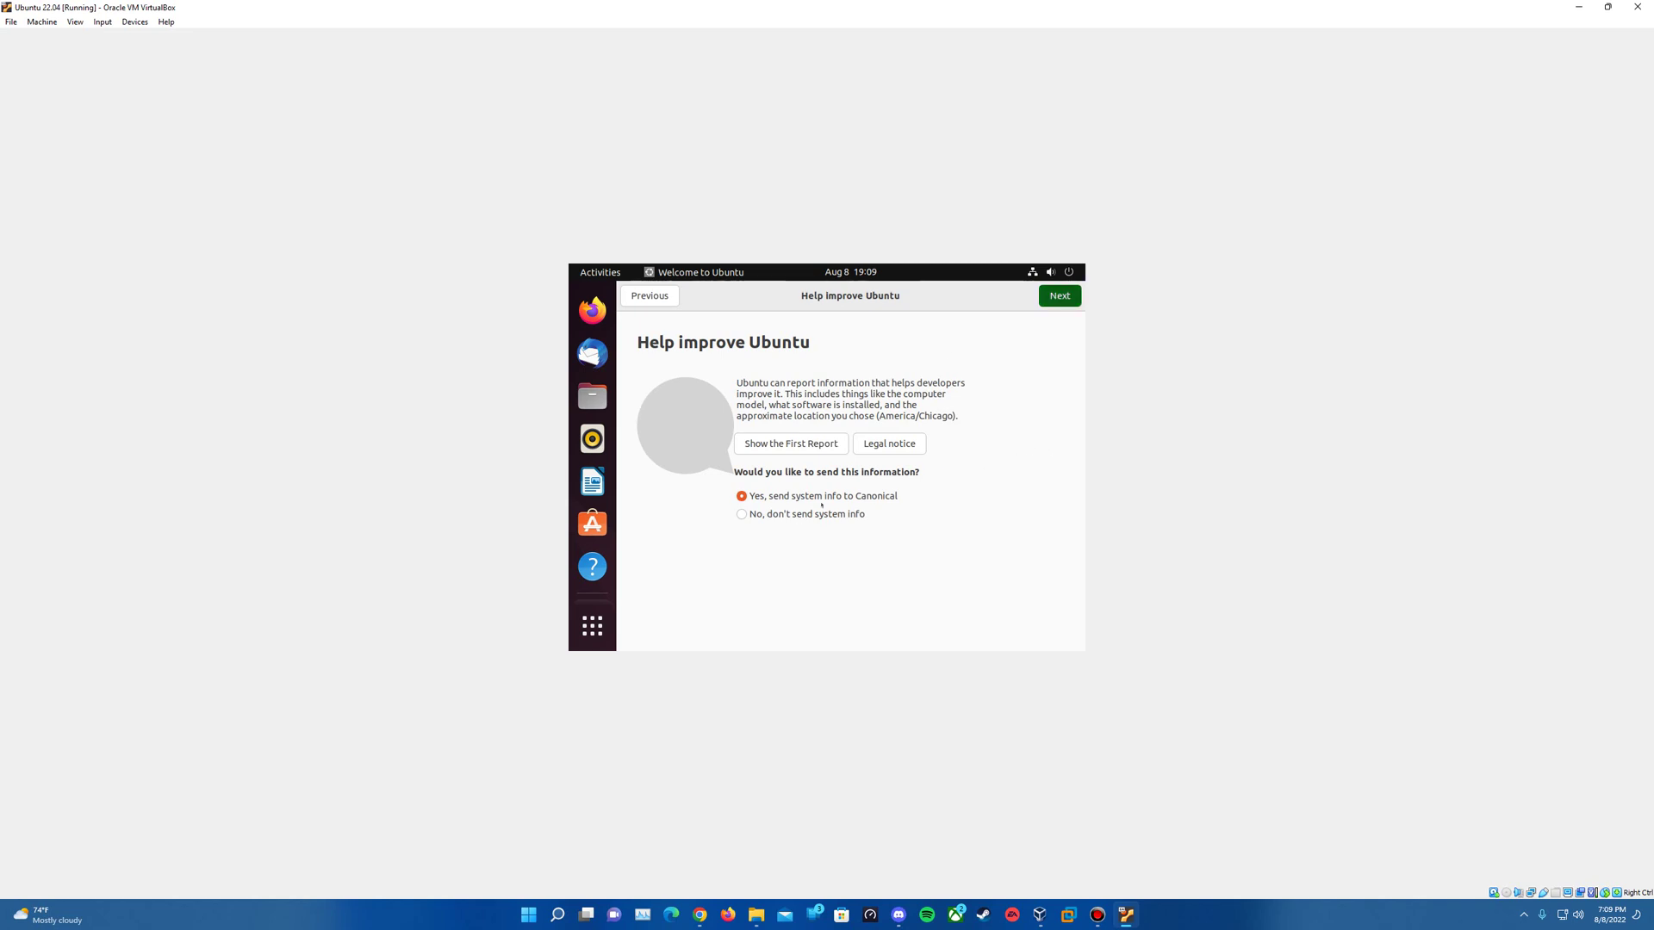
pyautogui.click(1059, 296)
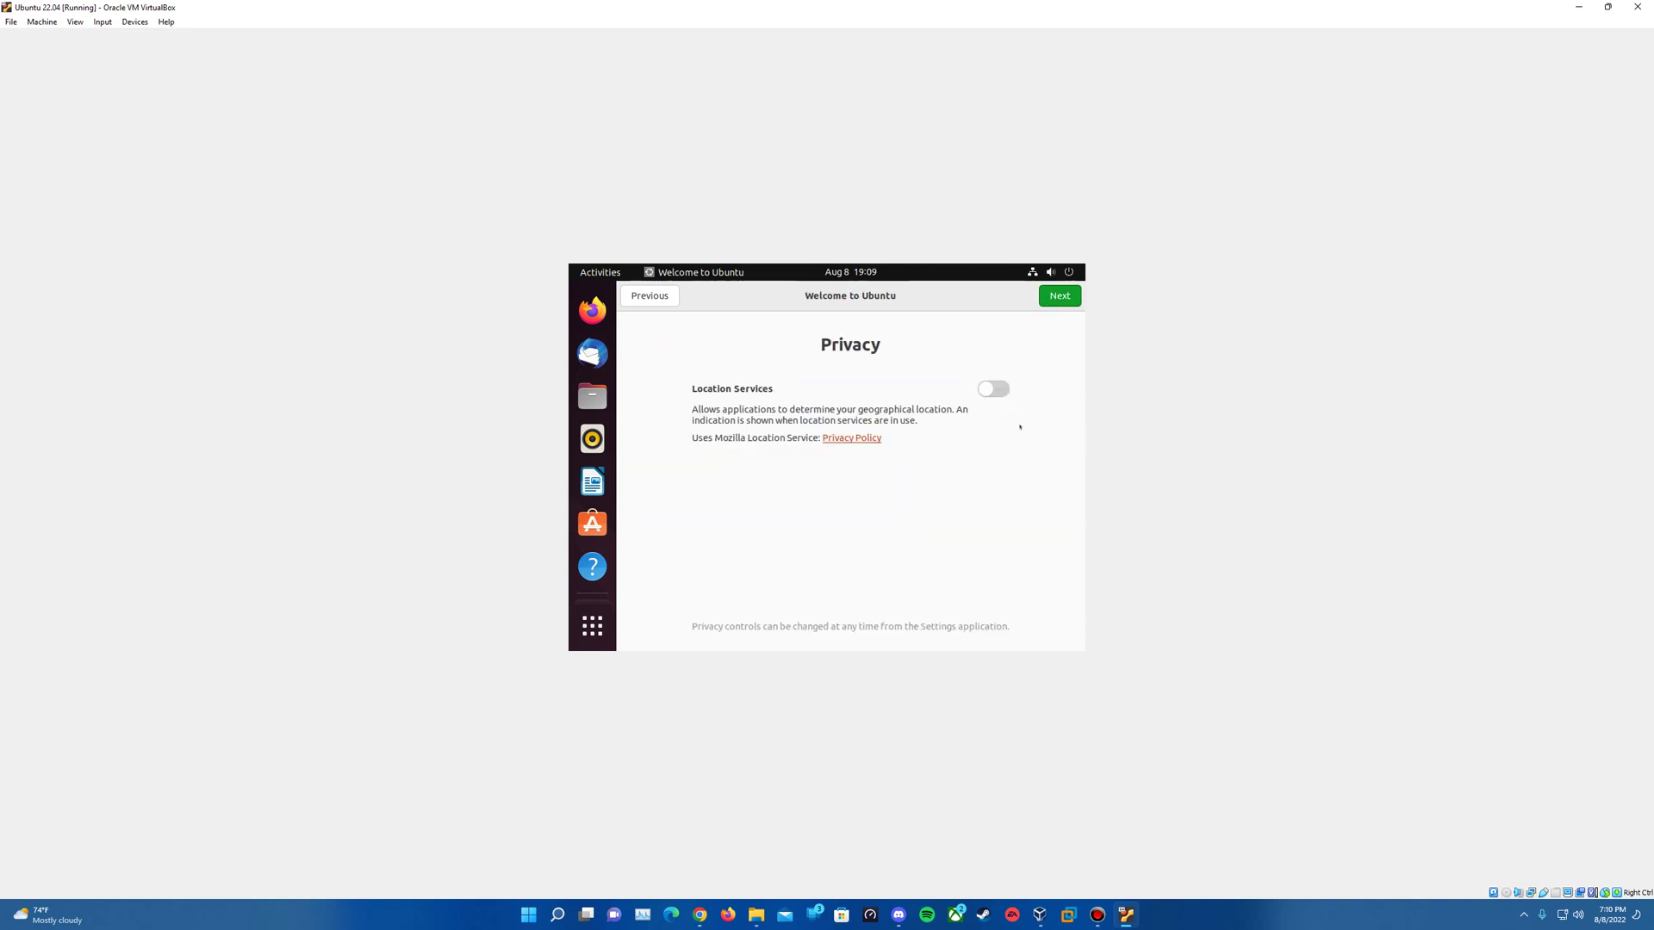
pyautogui.click(1066, 296)
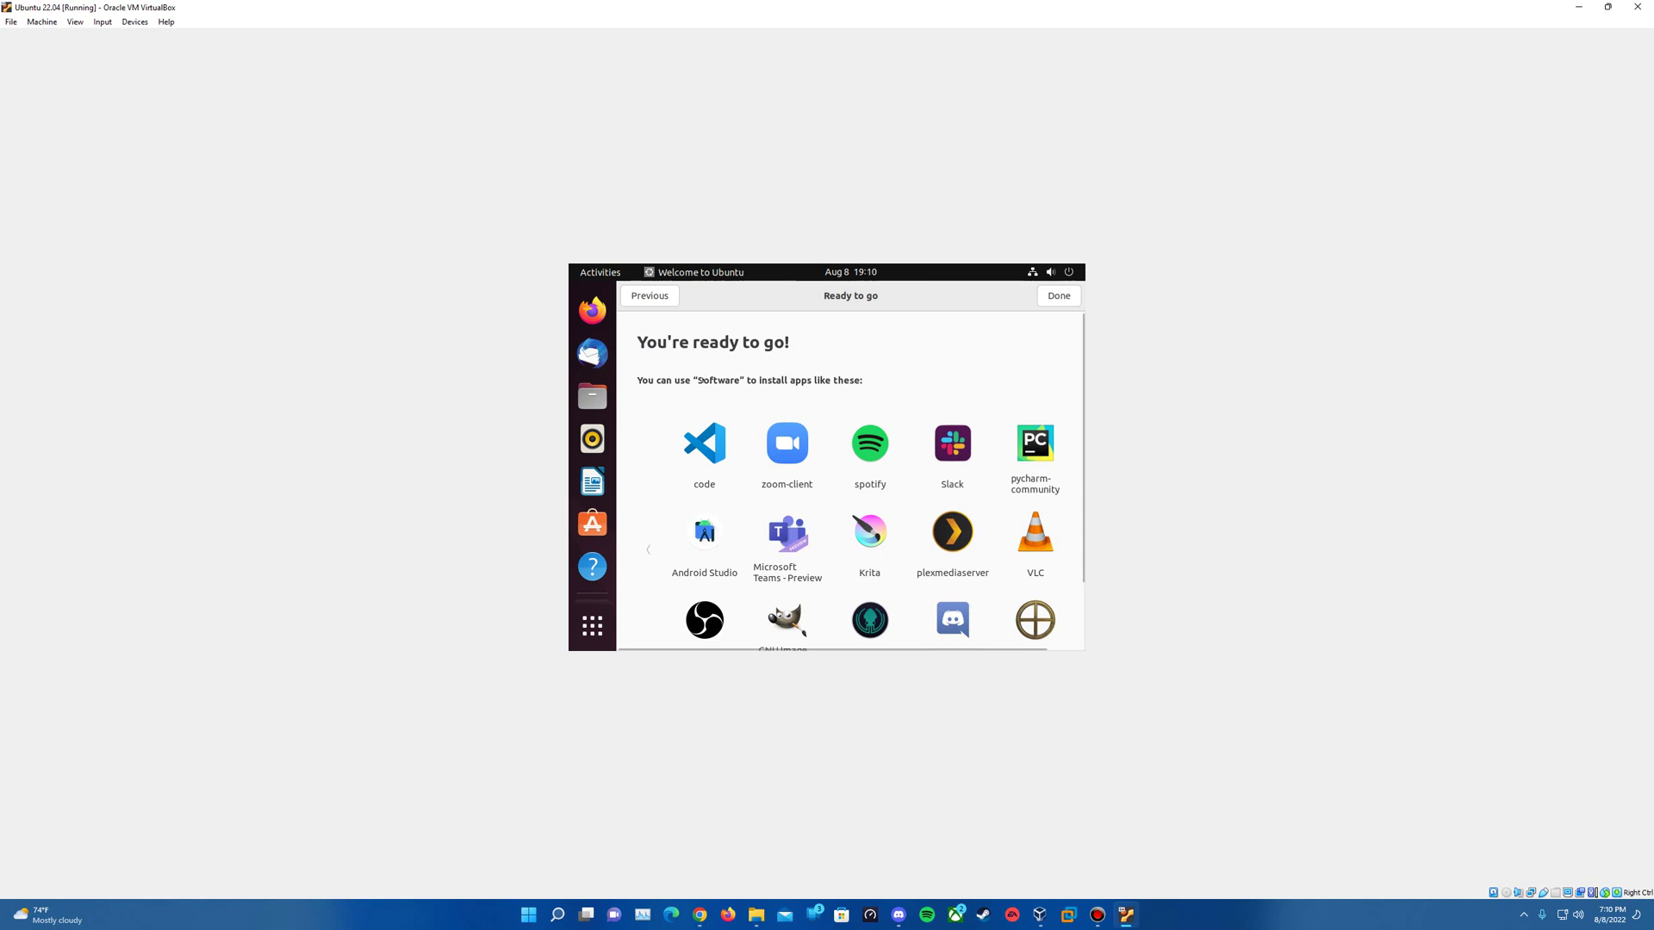
pyautogui.scroll(-2, 750, 416)
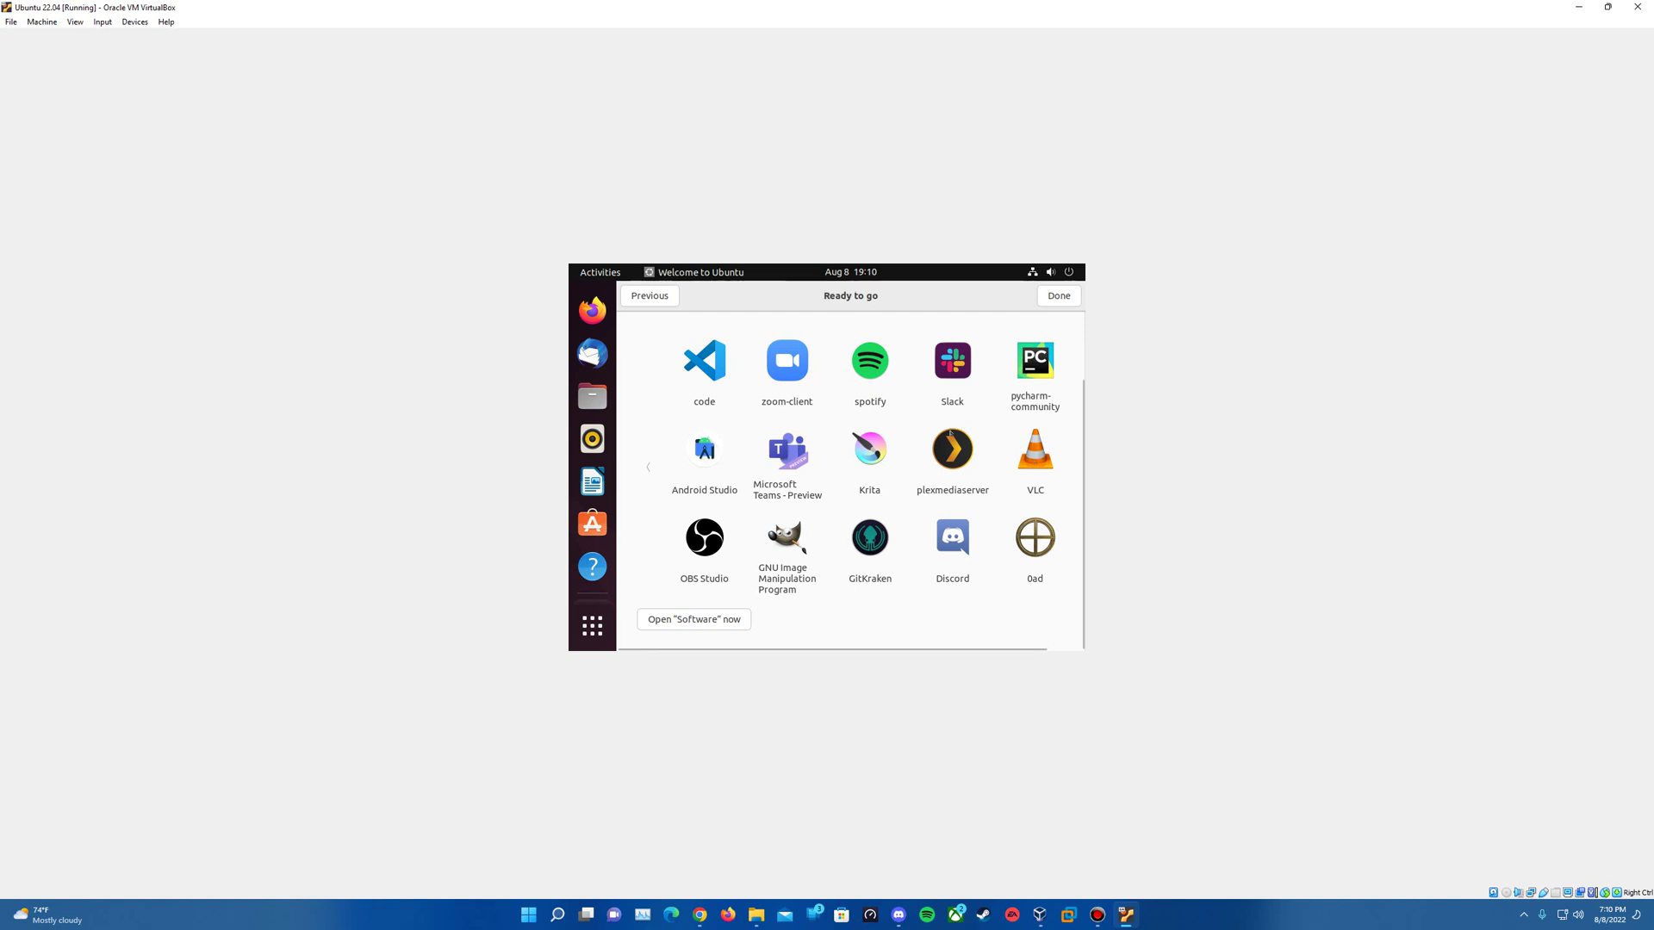
pyautogui.click(1042, 295)
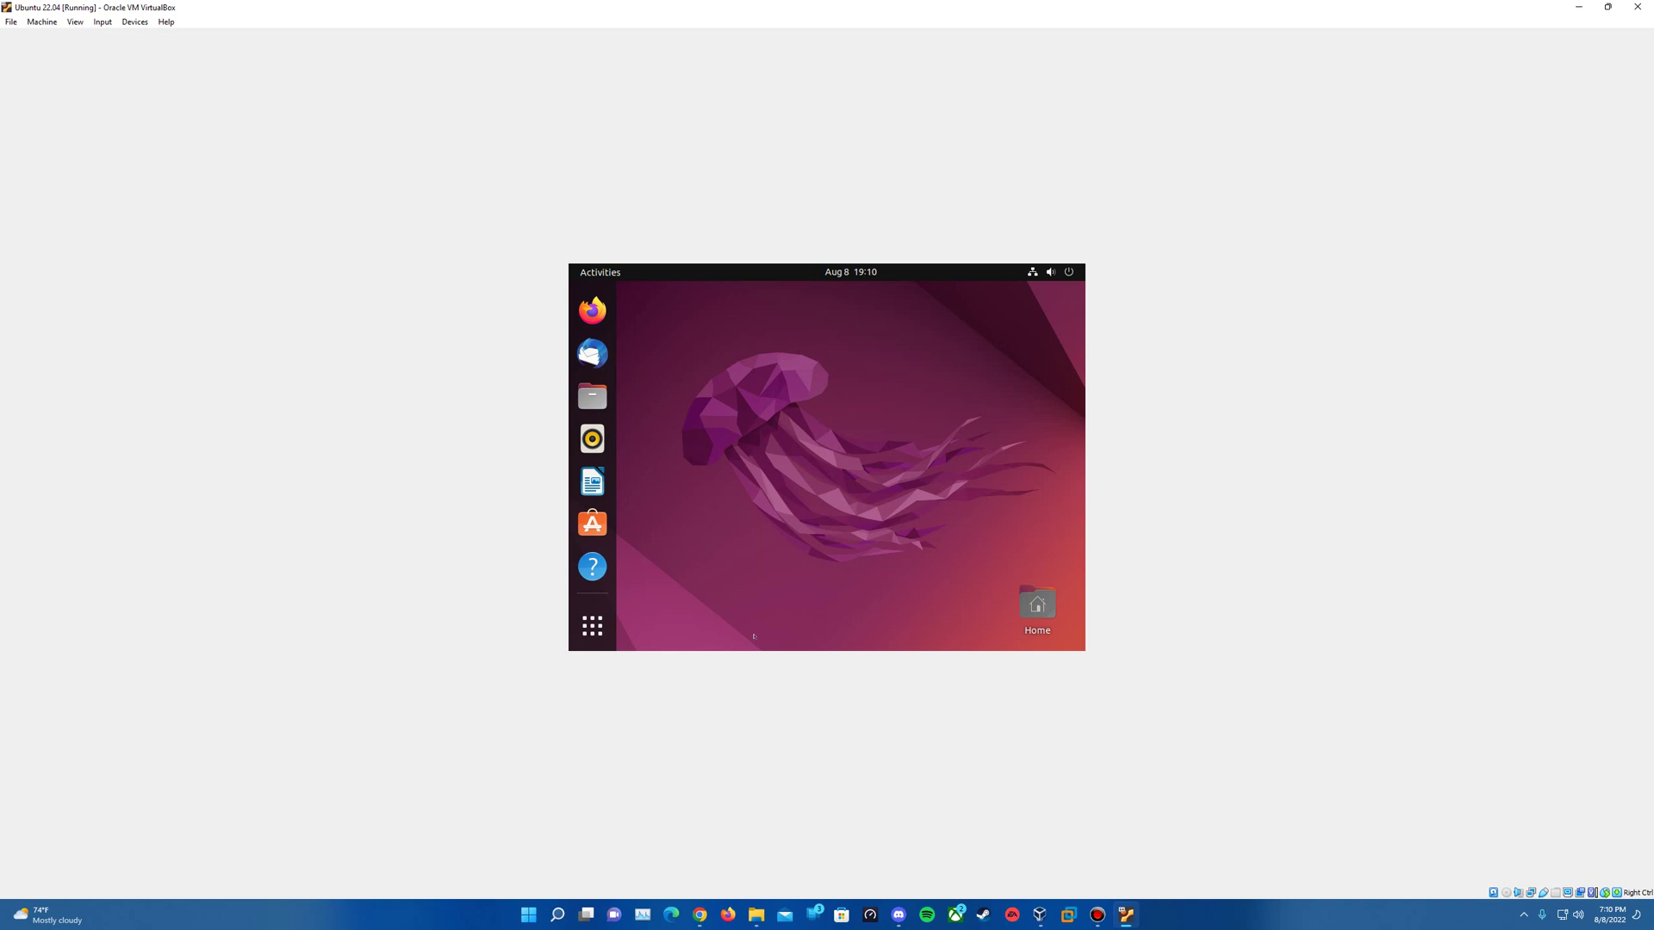
# Set the Ubuntu display resolution to 1920 × 1080 (16:9) and keep the changes
pyautogui.rightClick(806, 430)
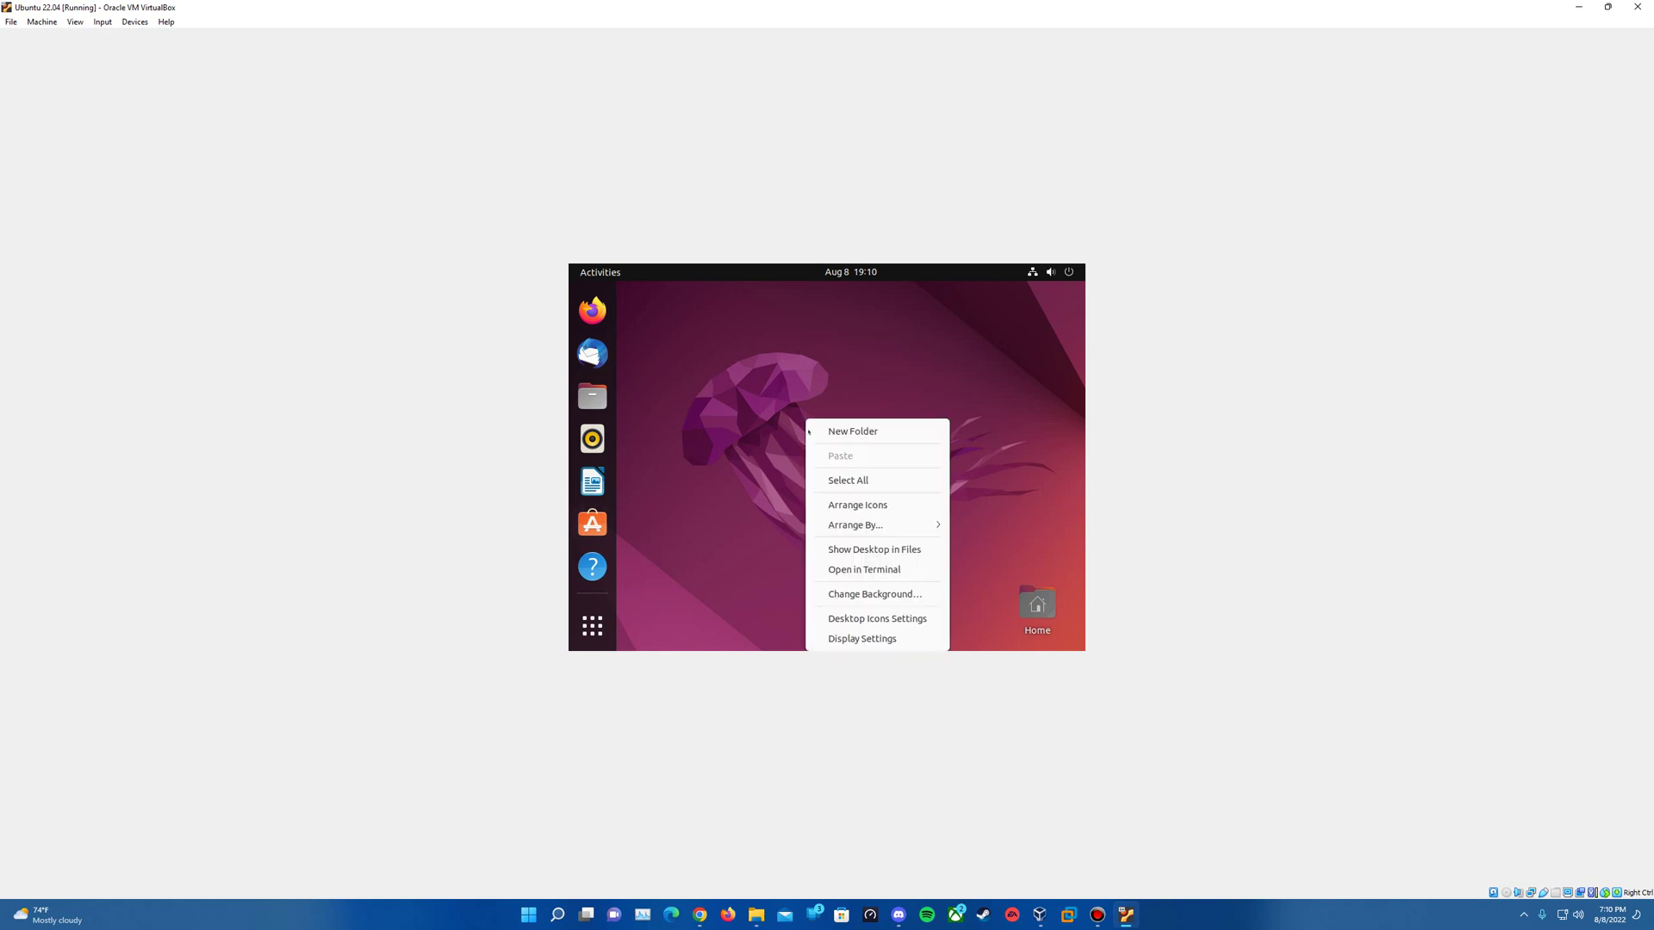
pyautogui.click(870, 640)
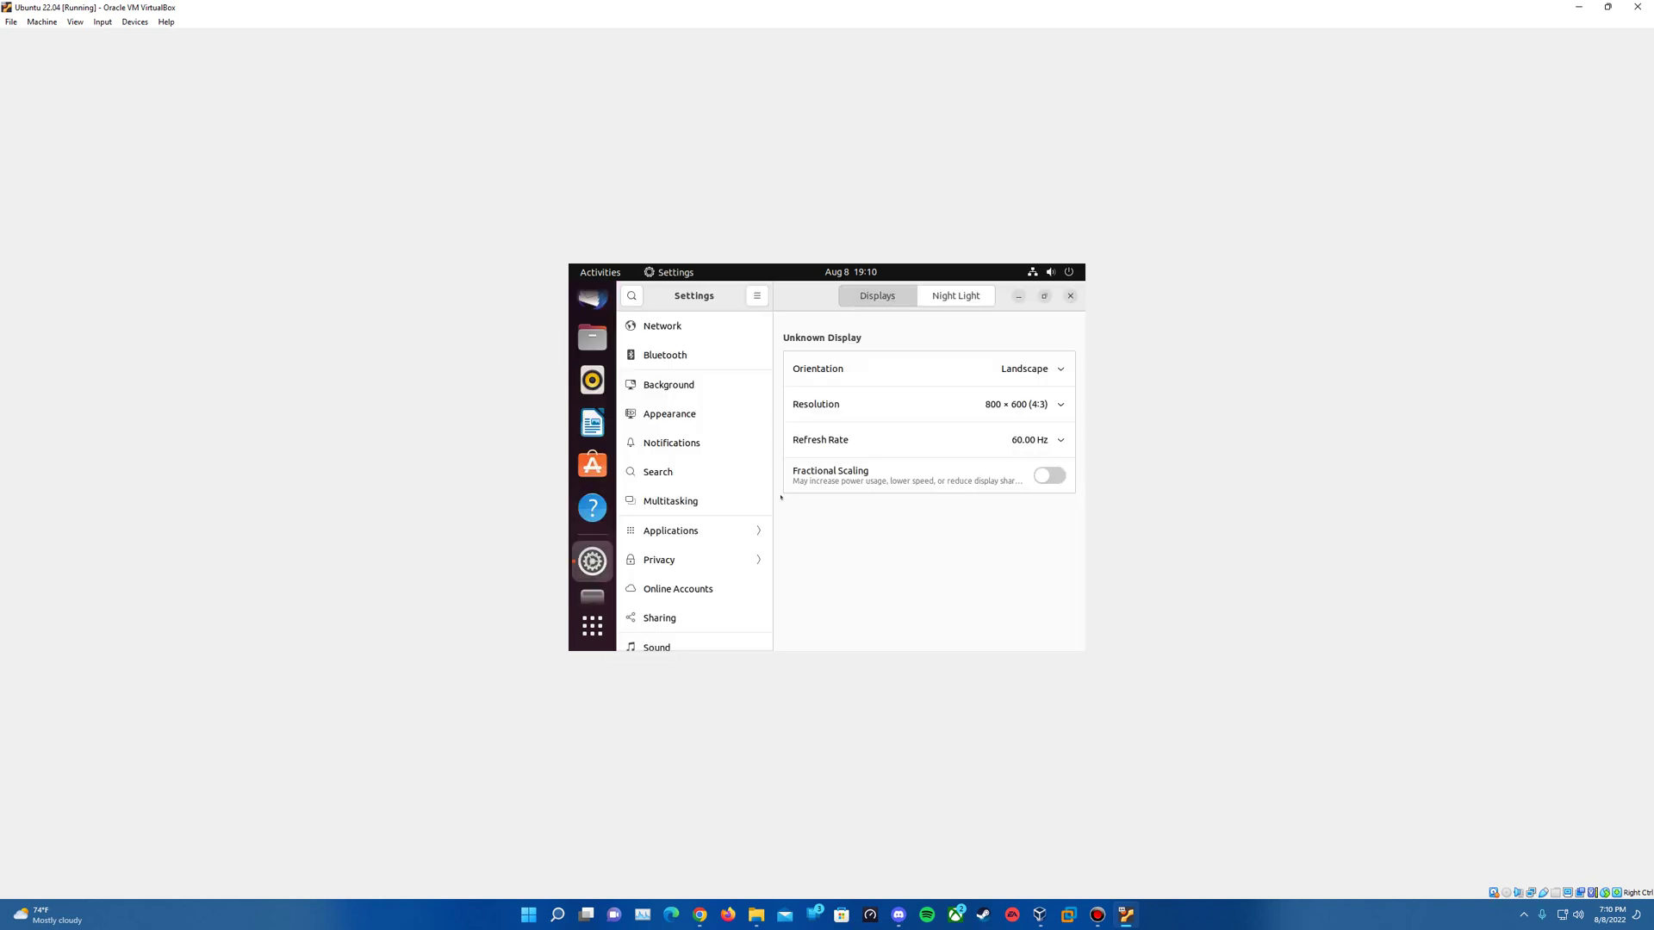
pyautogui.click(1062, 406)
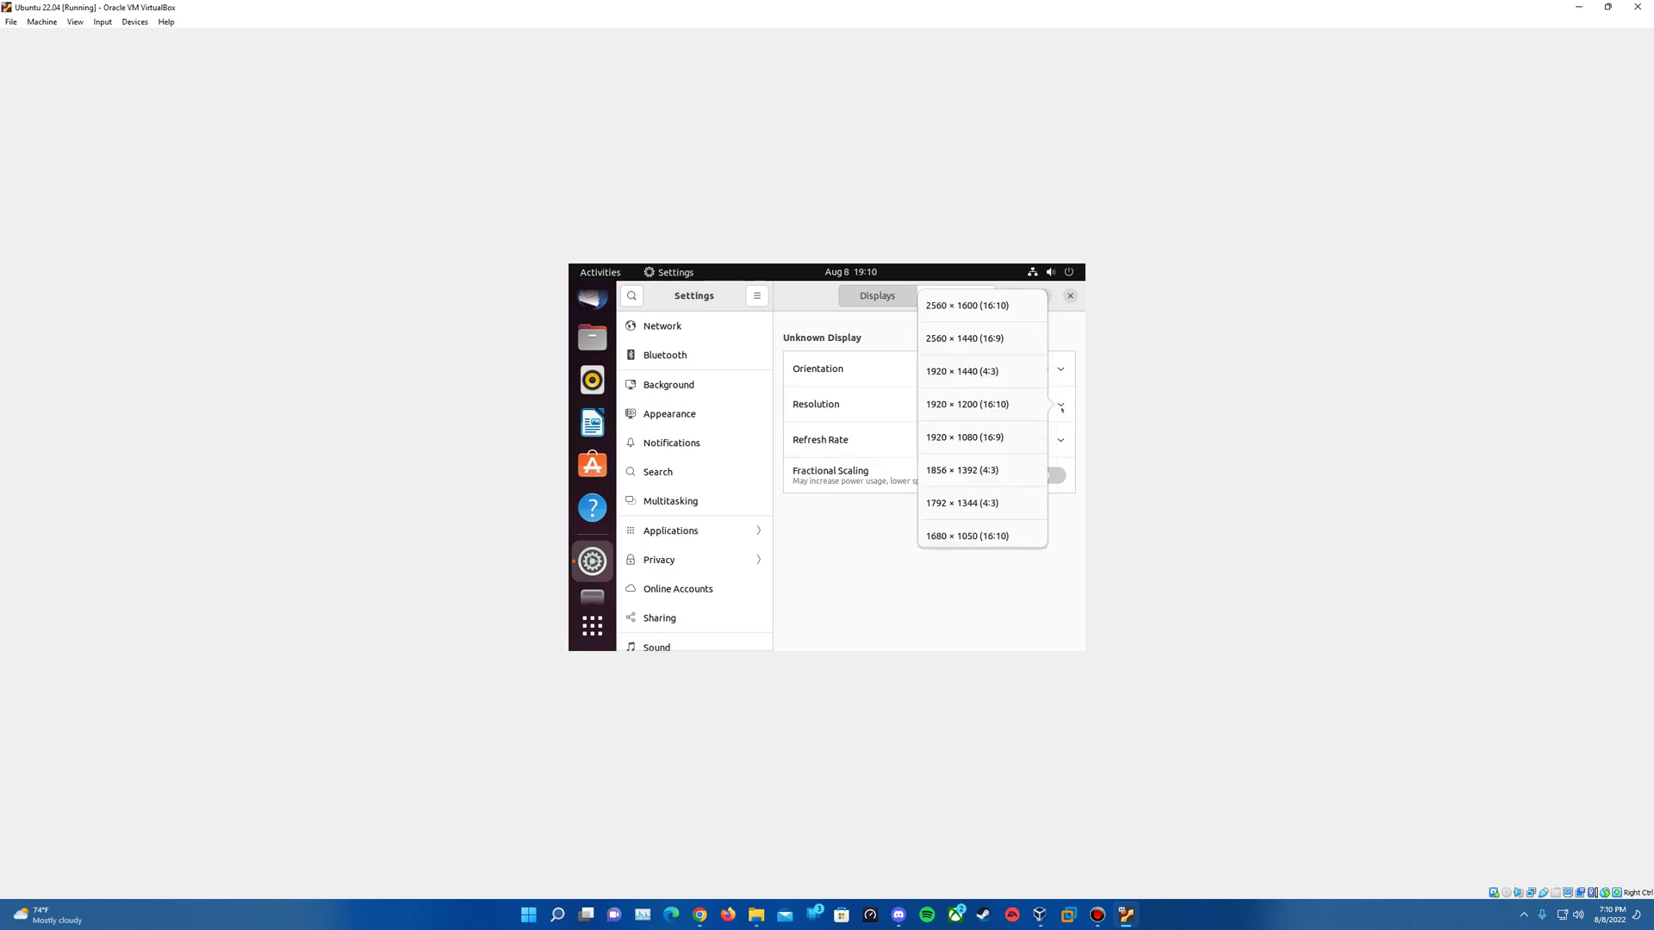
pyautogui.click(969, 437)
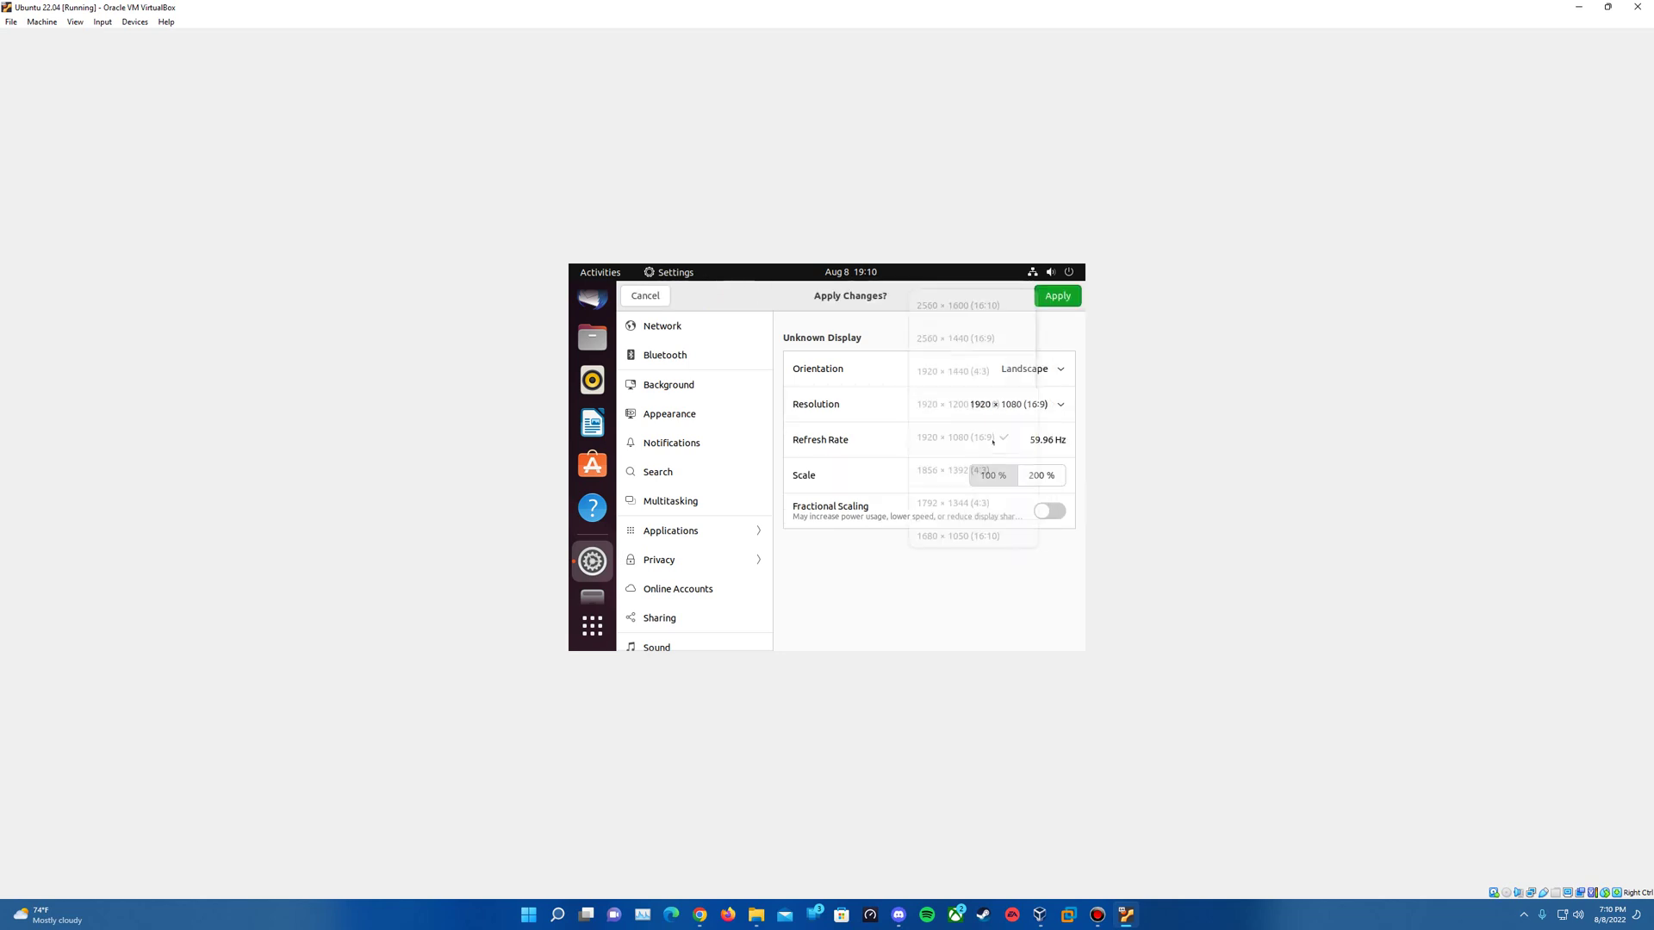
pyautogui.click(1058, 296)
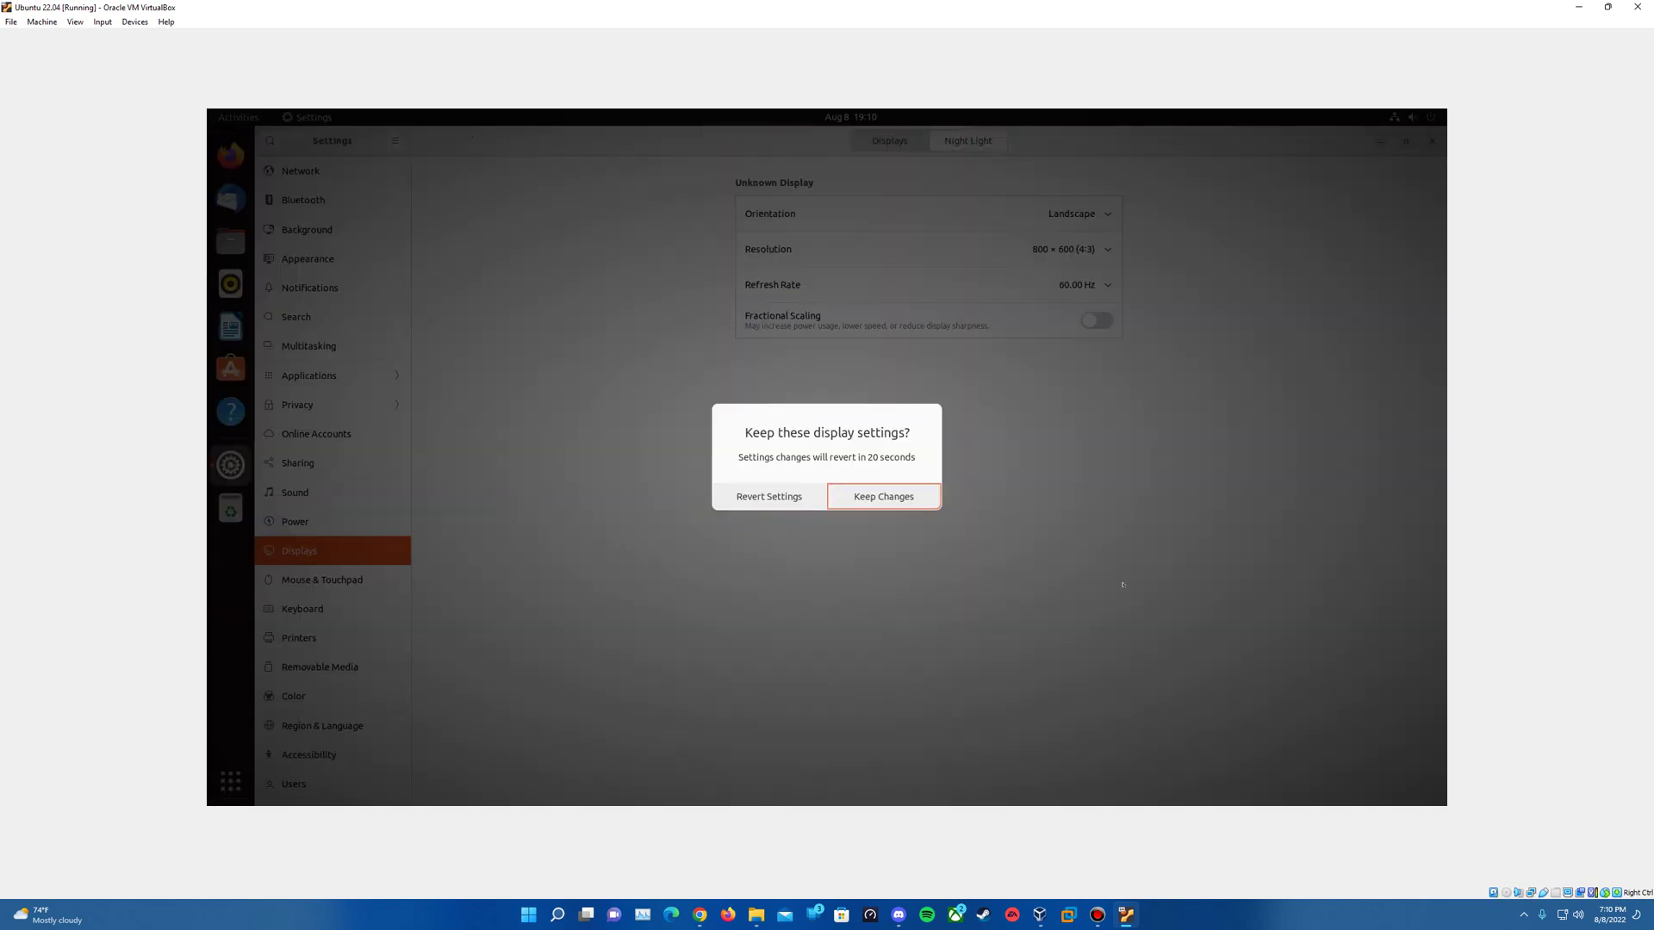
pyautogui.click(872, 498)
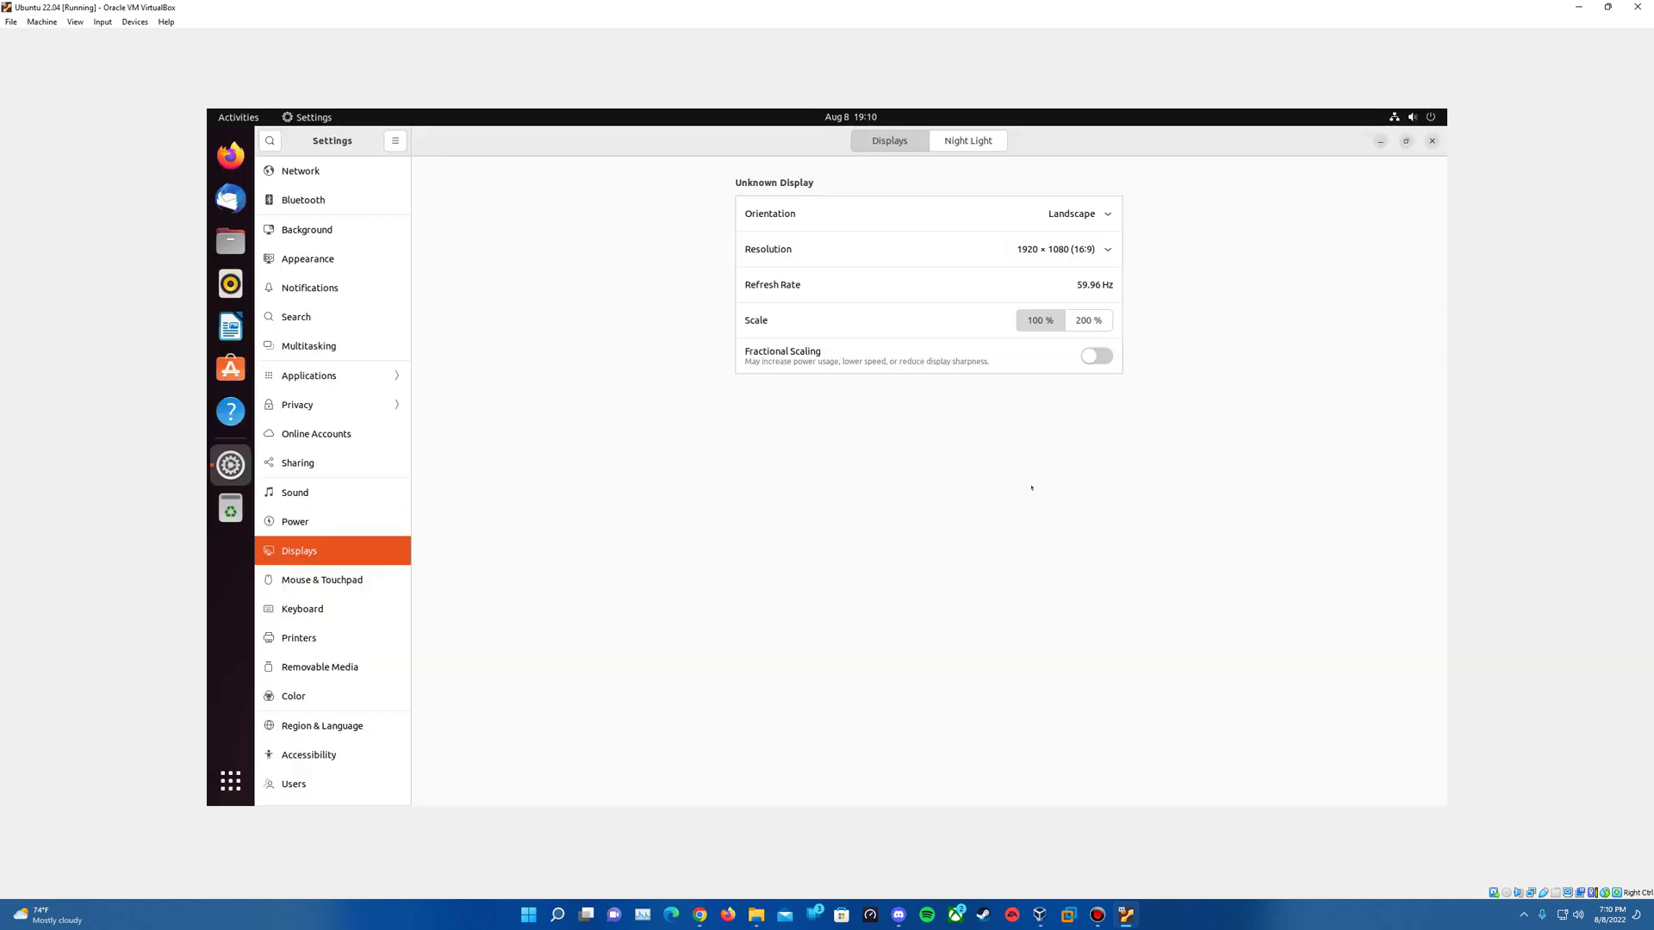